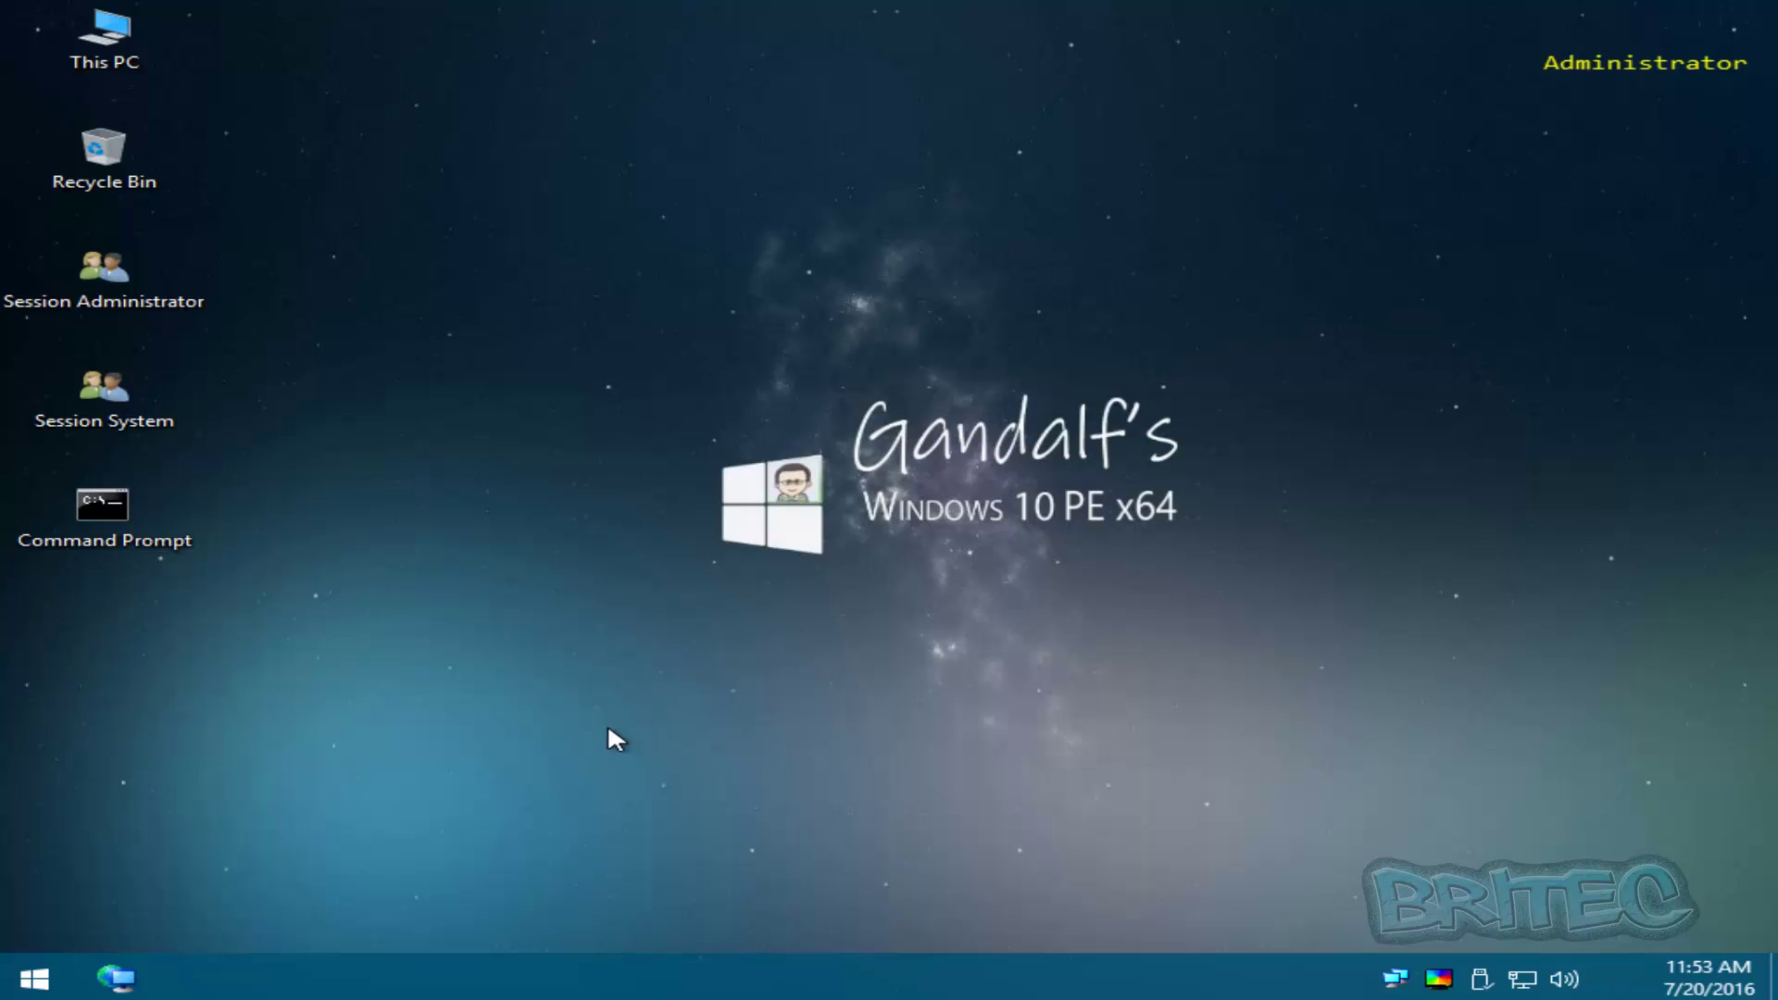
Launch Opera12 x64 from the Start menu's pinned programs list
click(34, 978)
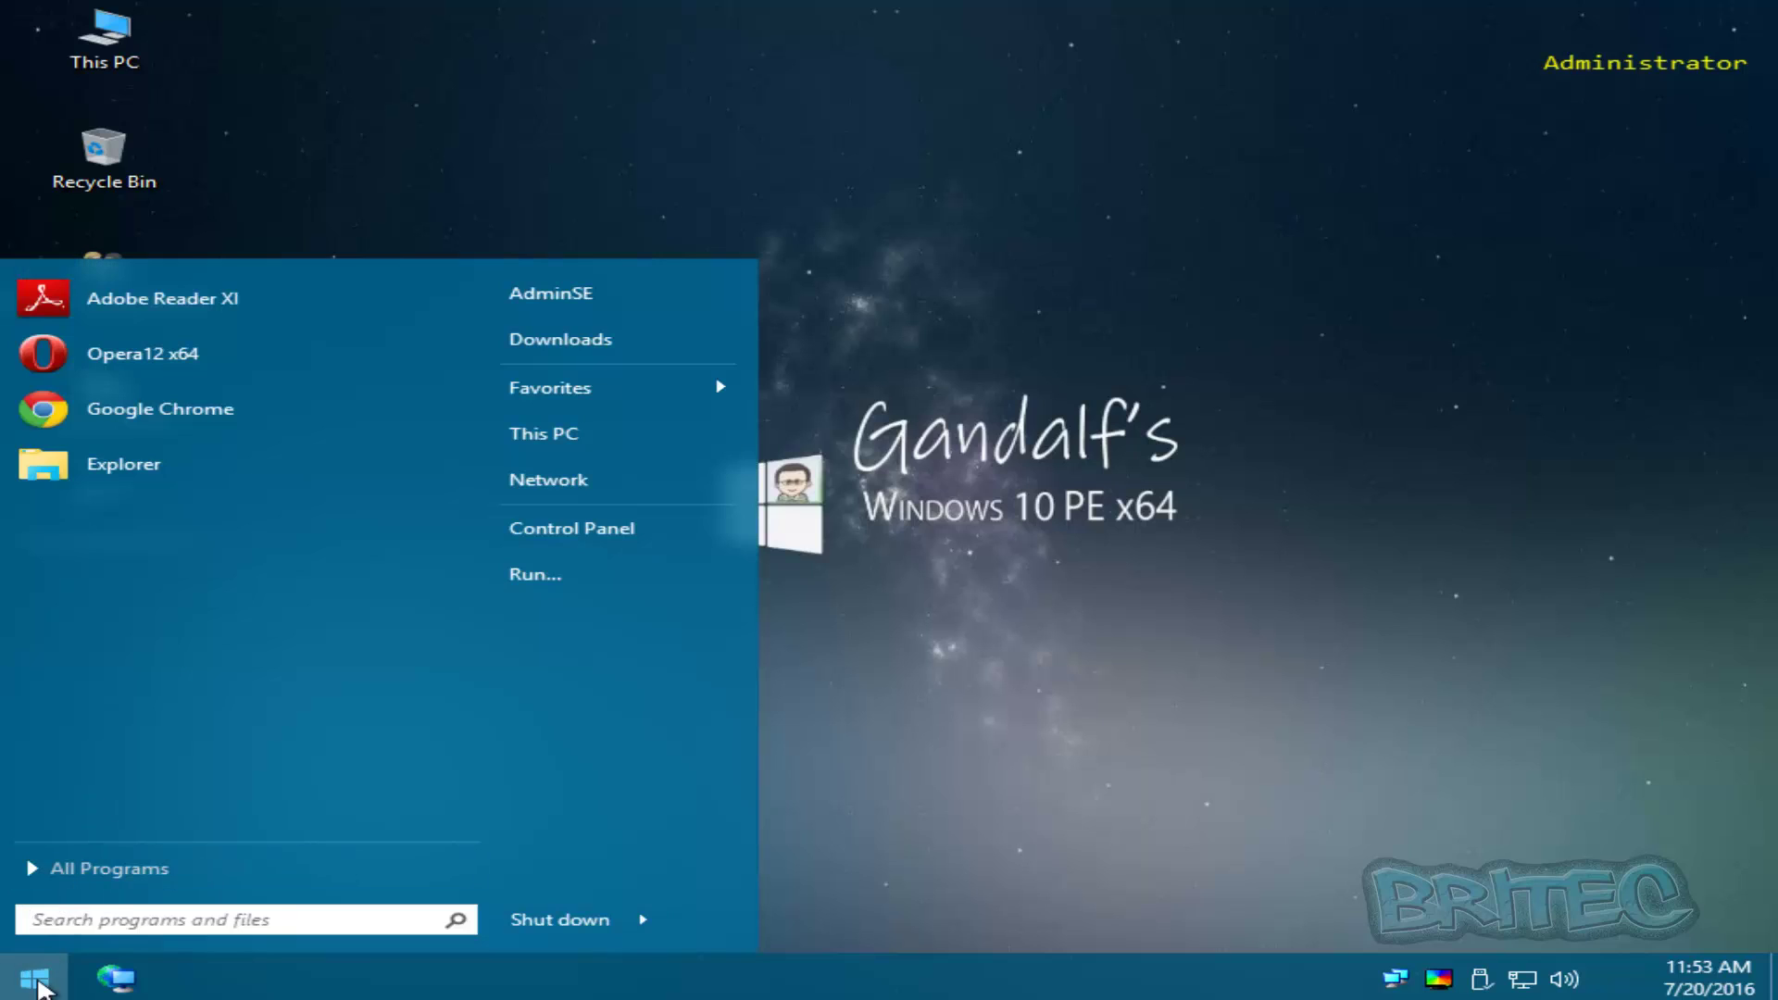
click(170, 357)
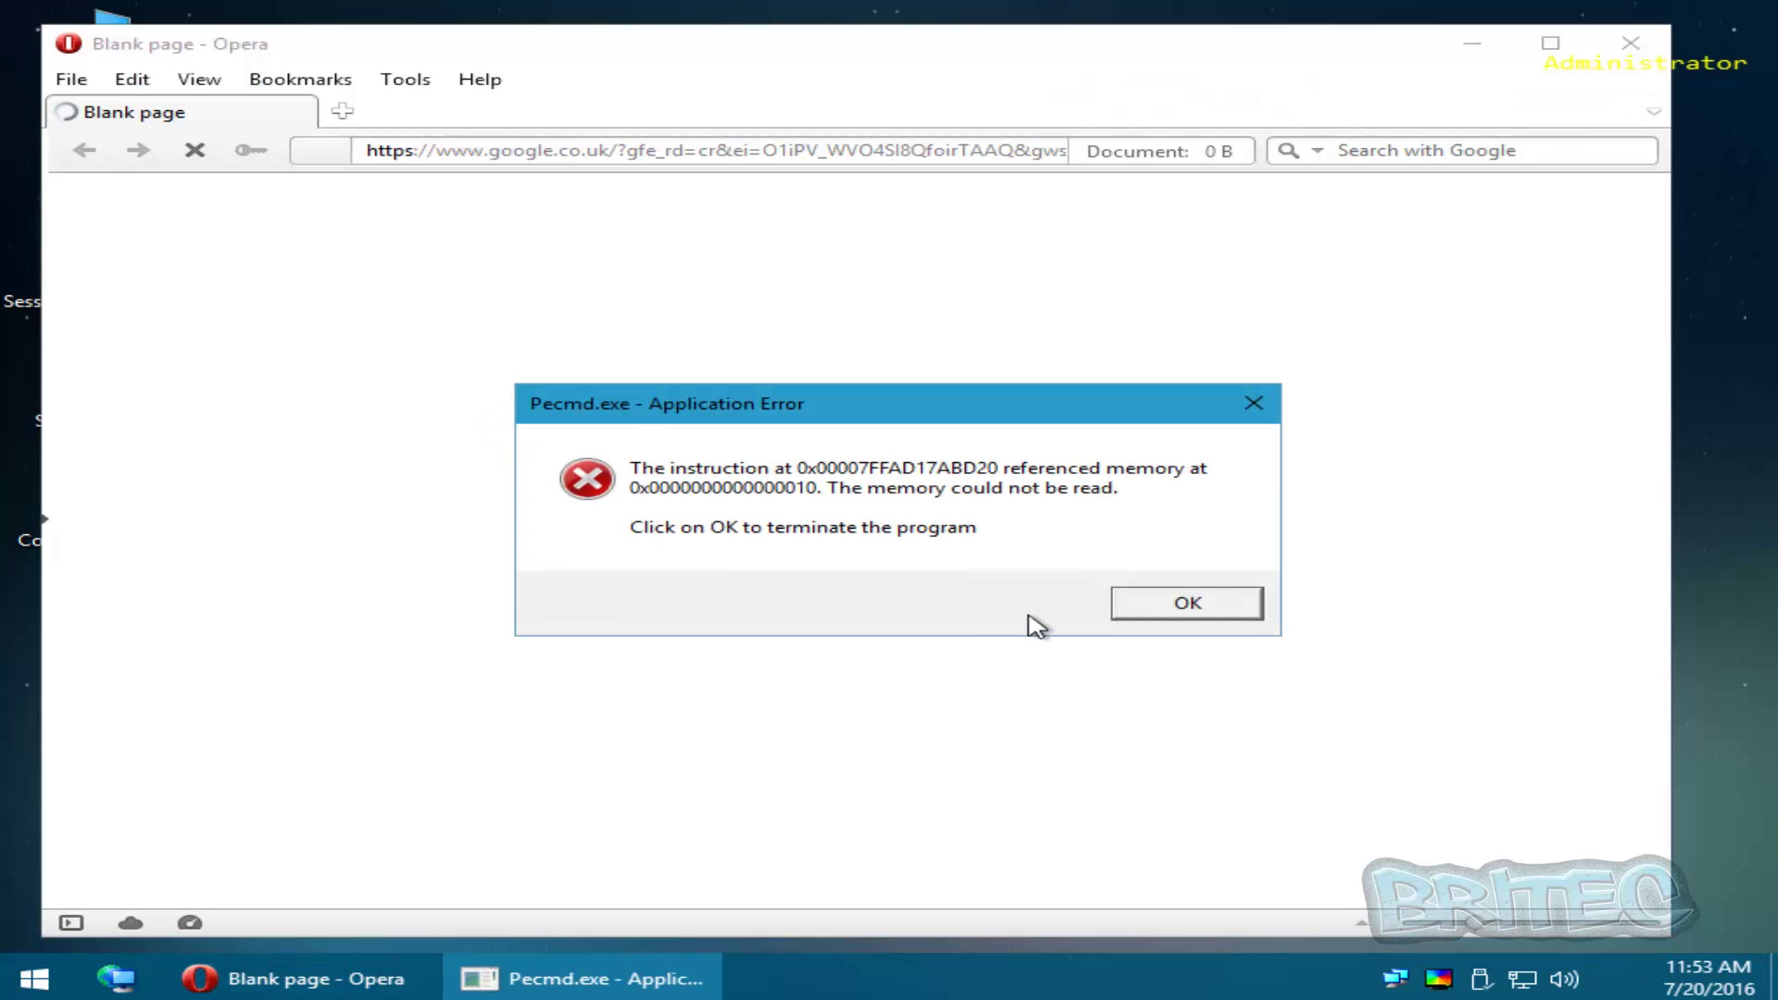
Dismiss the Pecmd.exe error, Google 'briteccomputers' and open the top Britec Computers result
click(1192, 603)
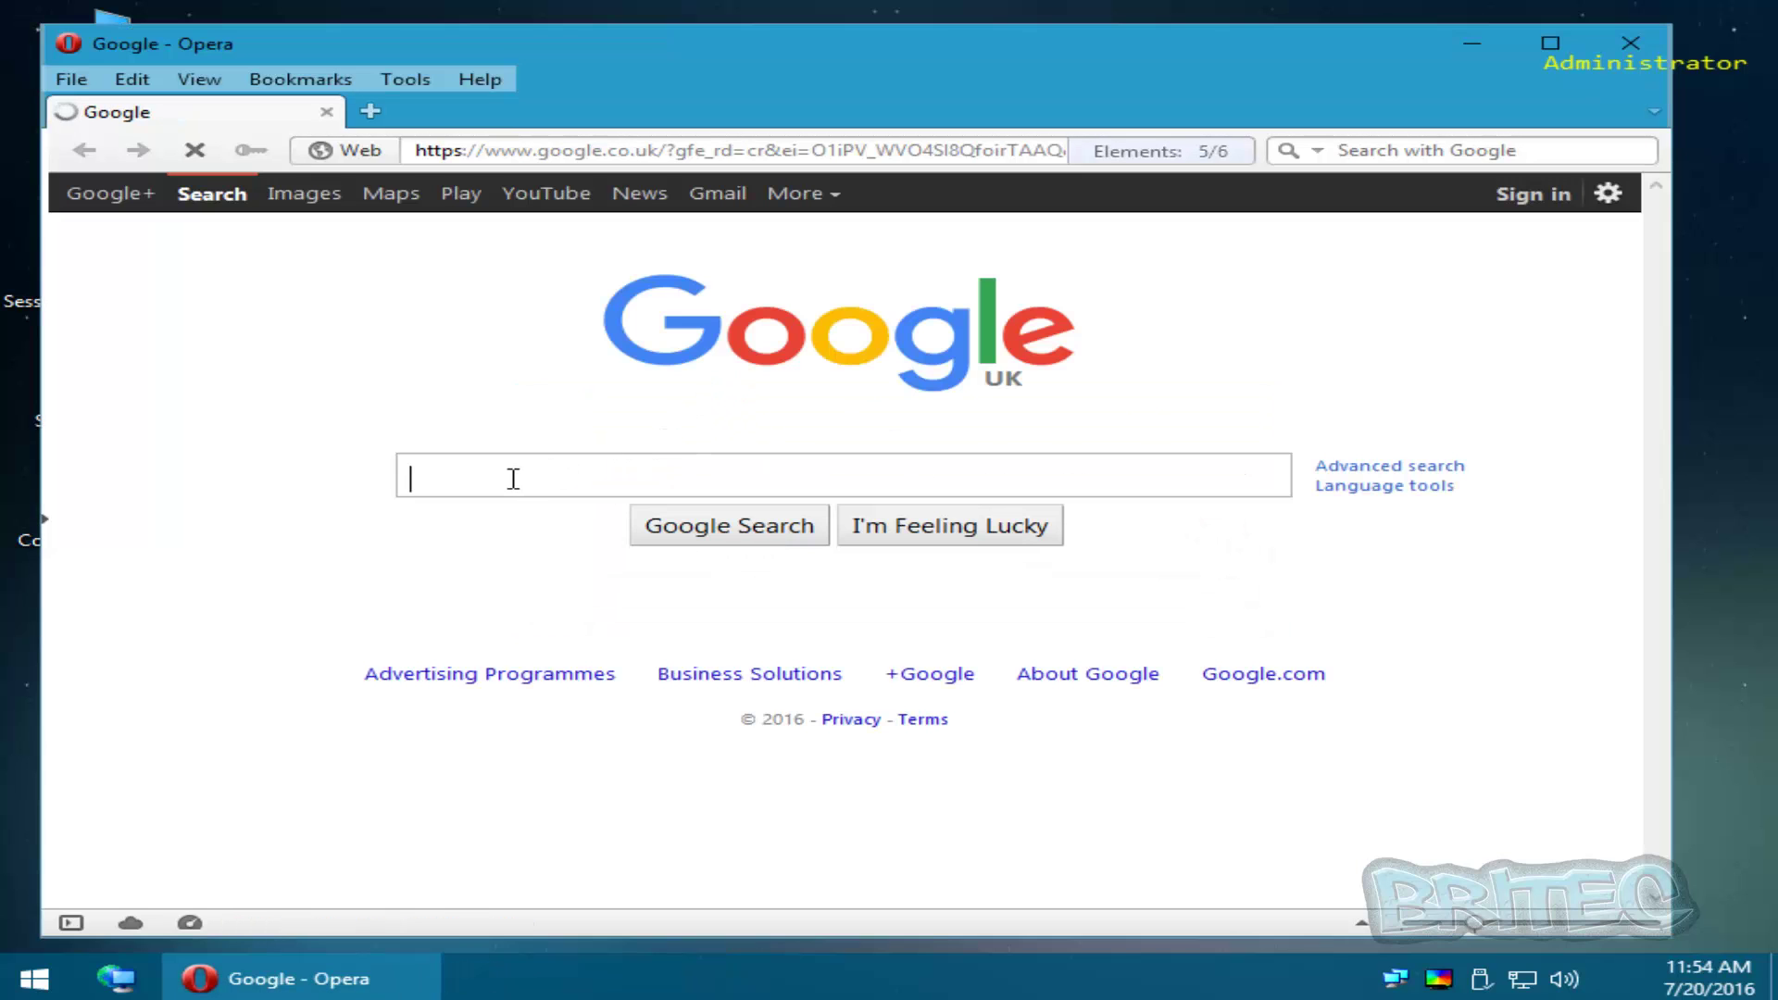
text(britecc)
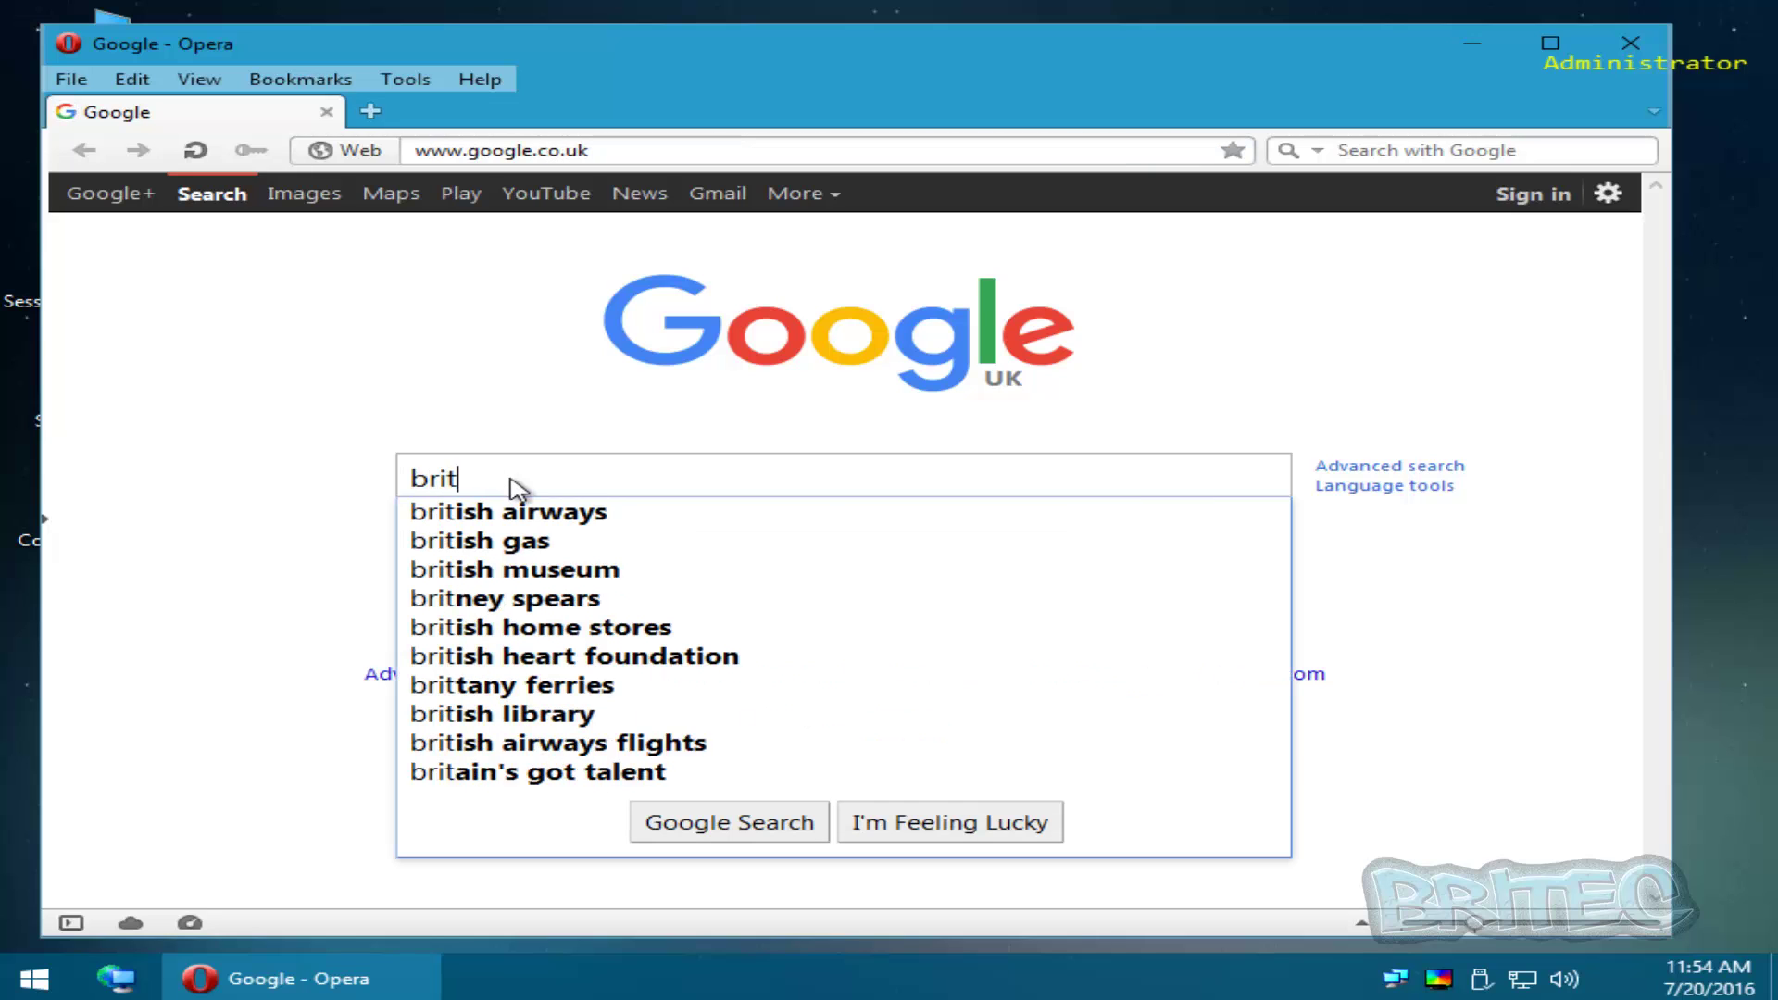
key(BackSpace)
key(BackSpace)
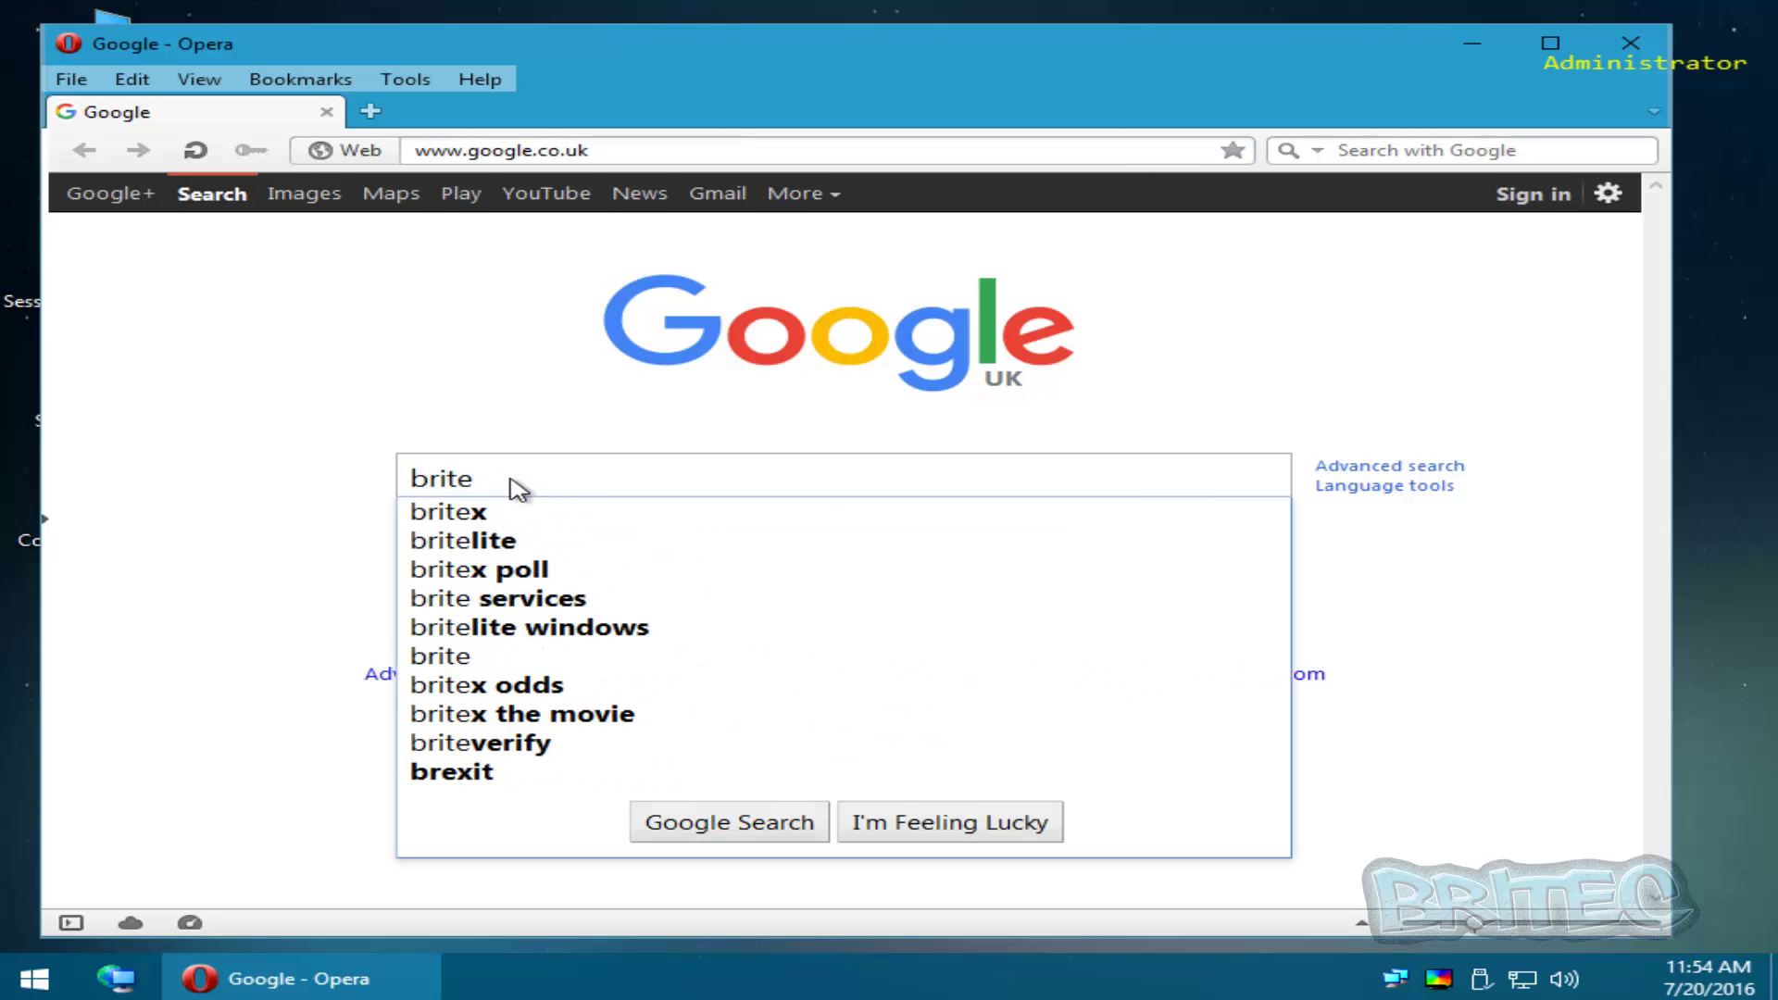
text(ccomputers])
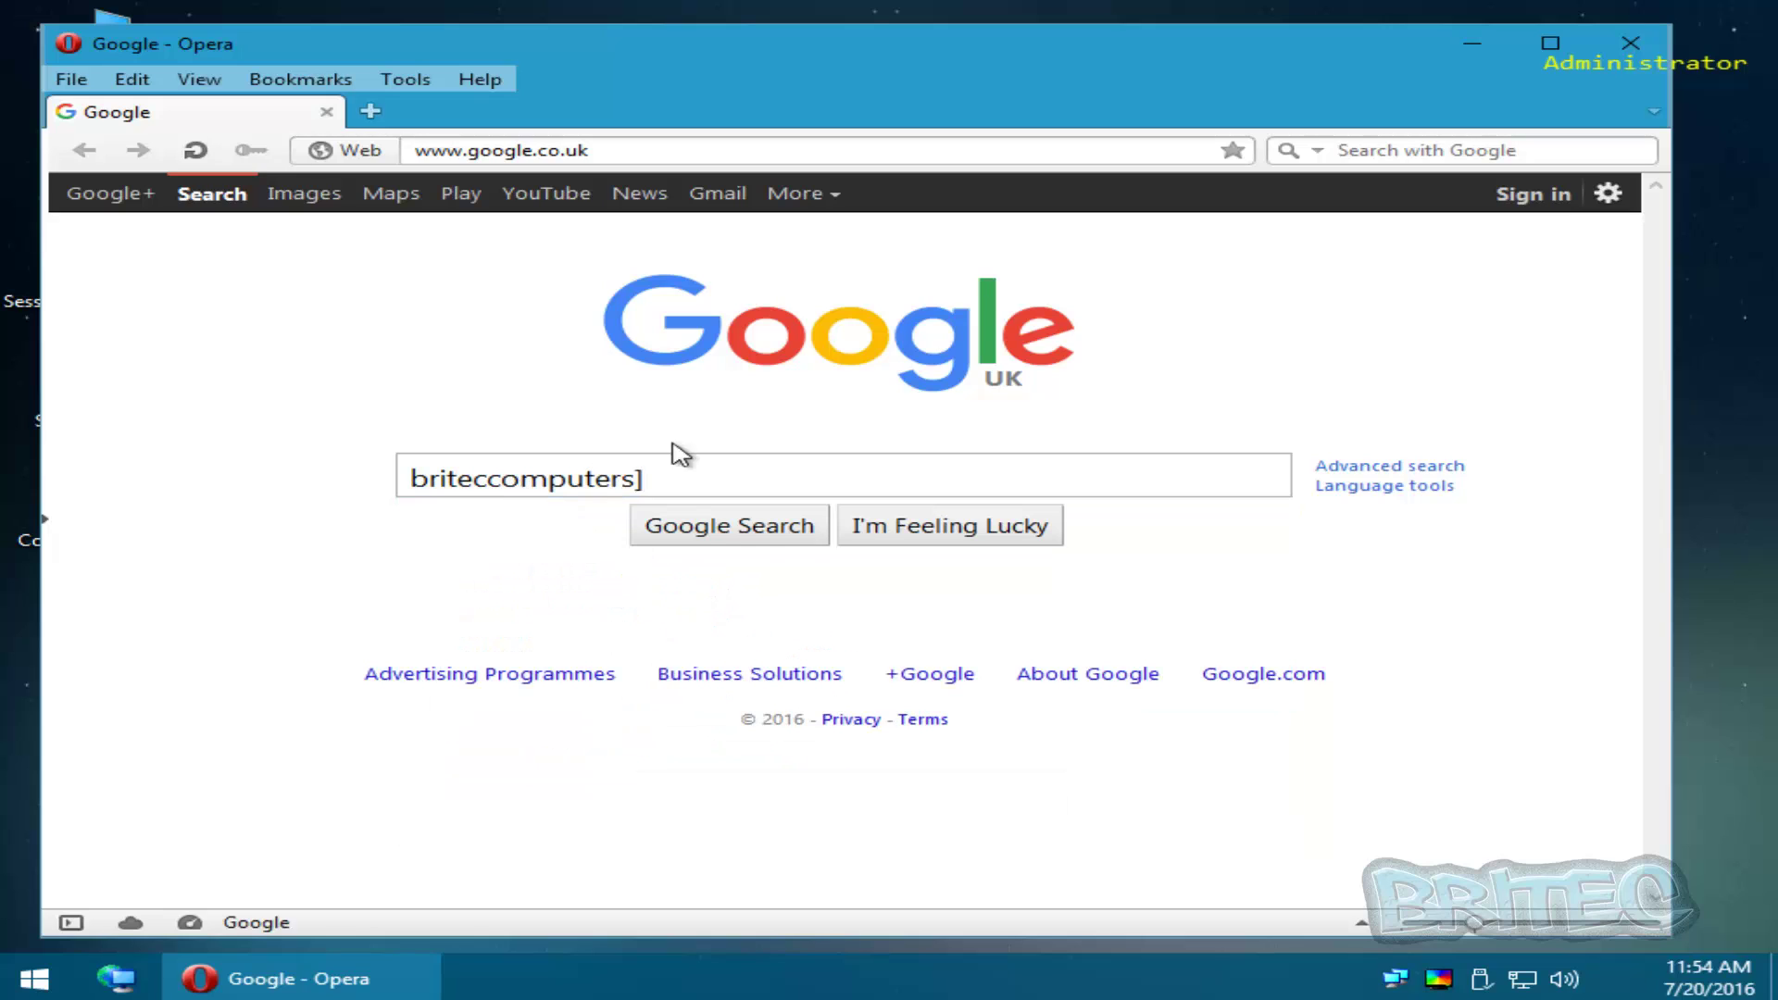
click(719, 526)
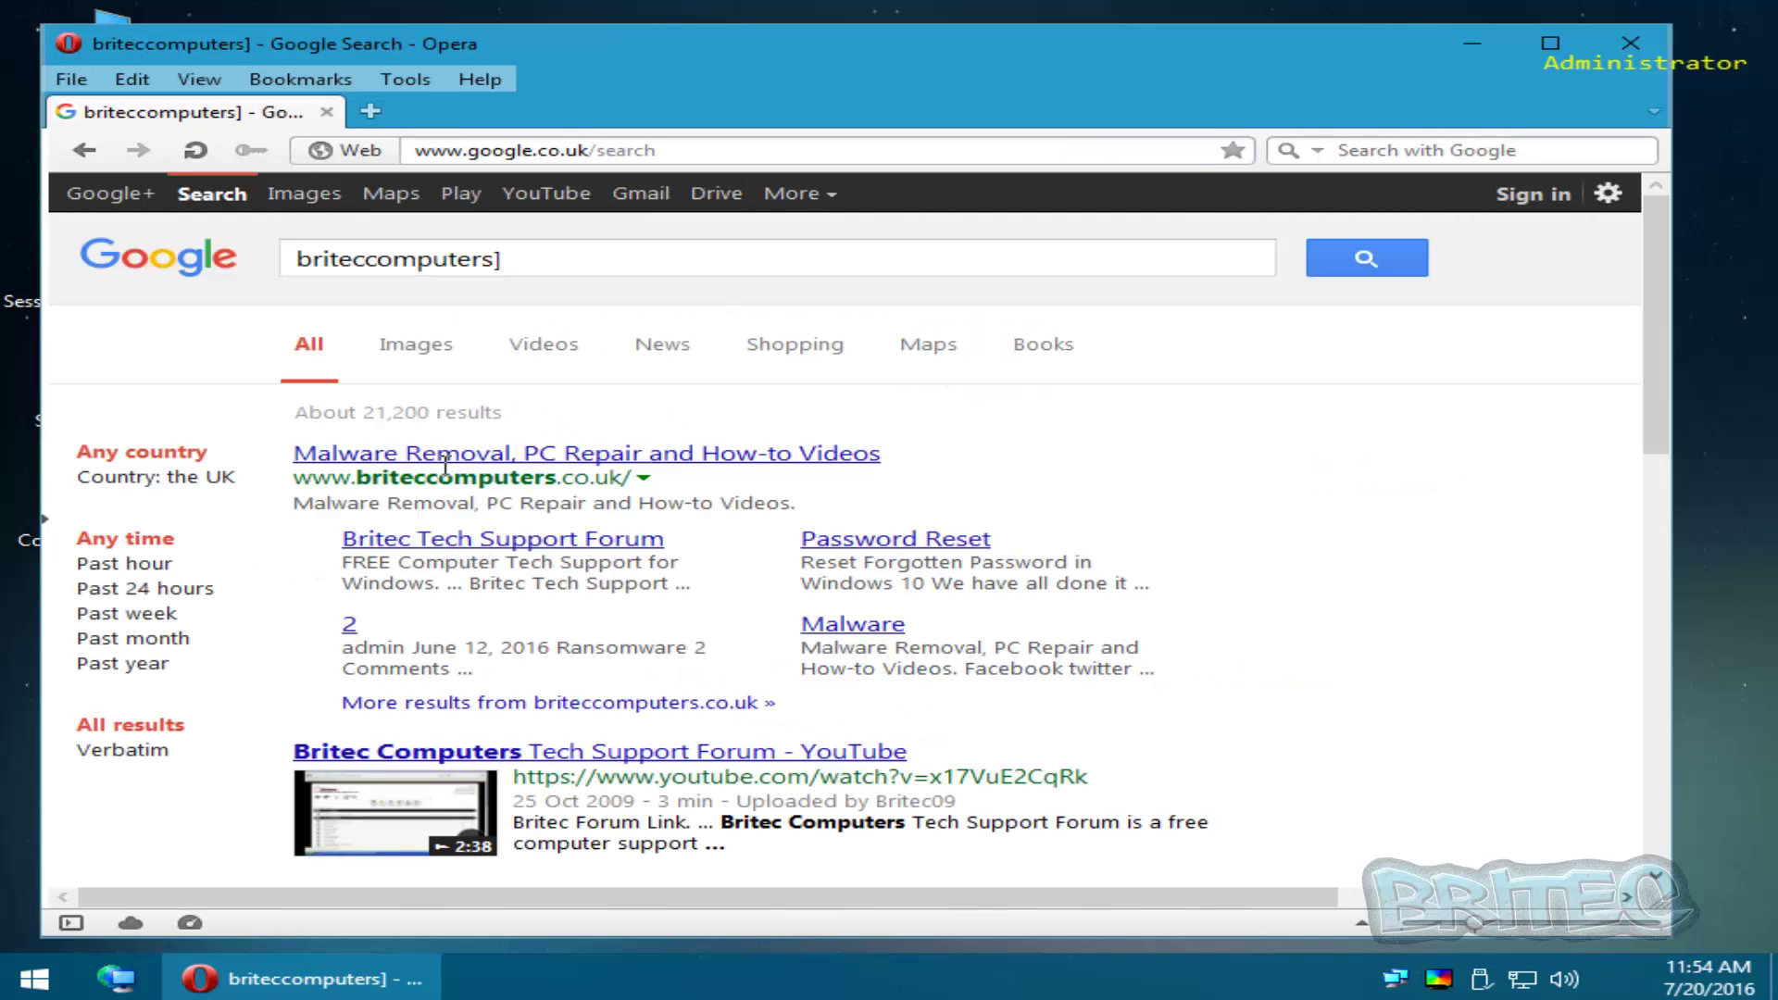
click(449, 458)
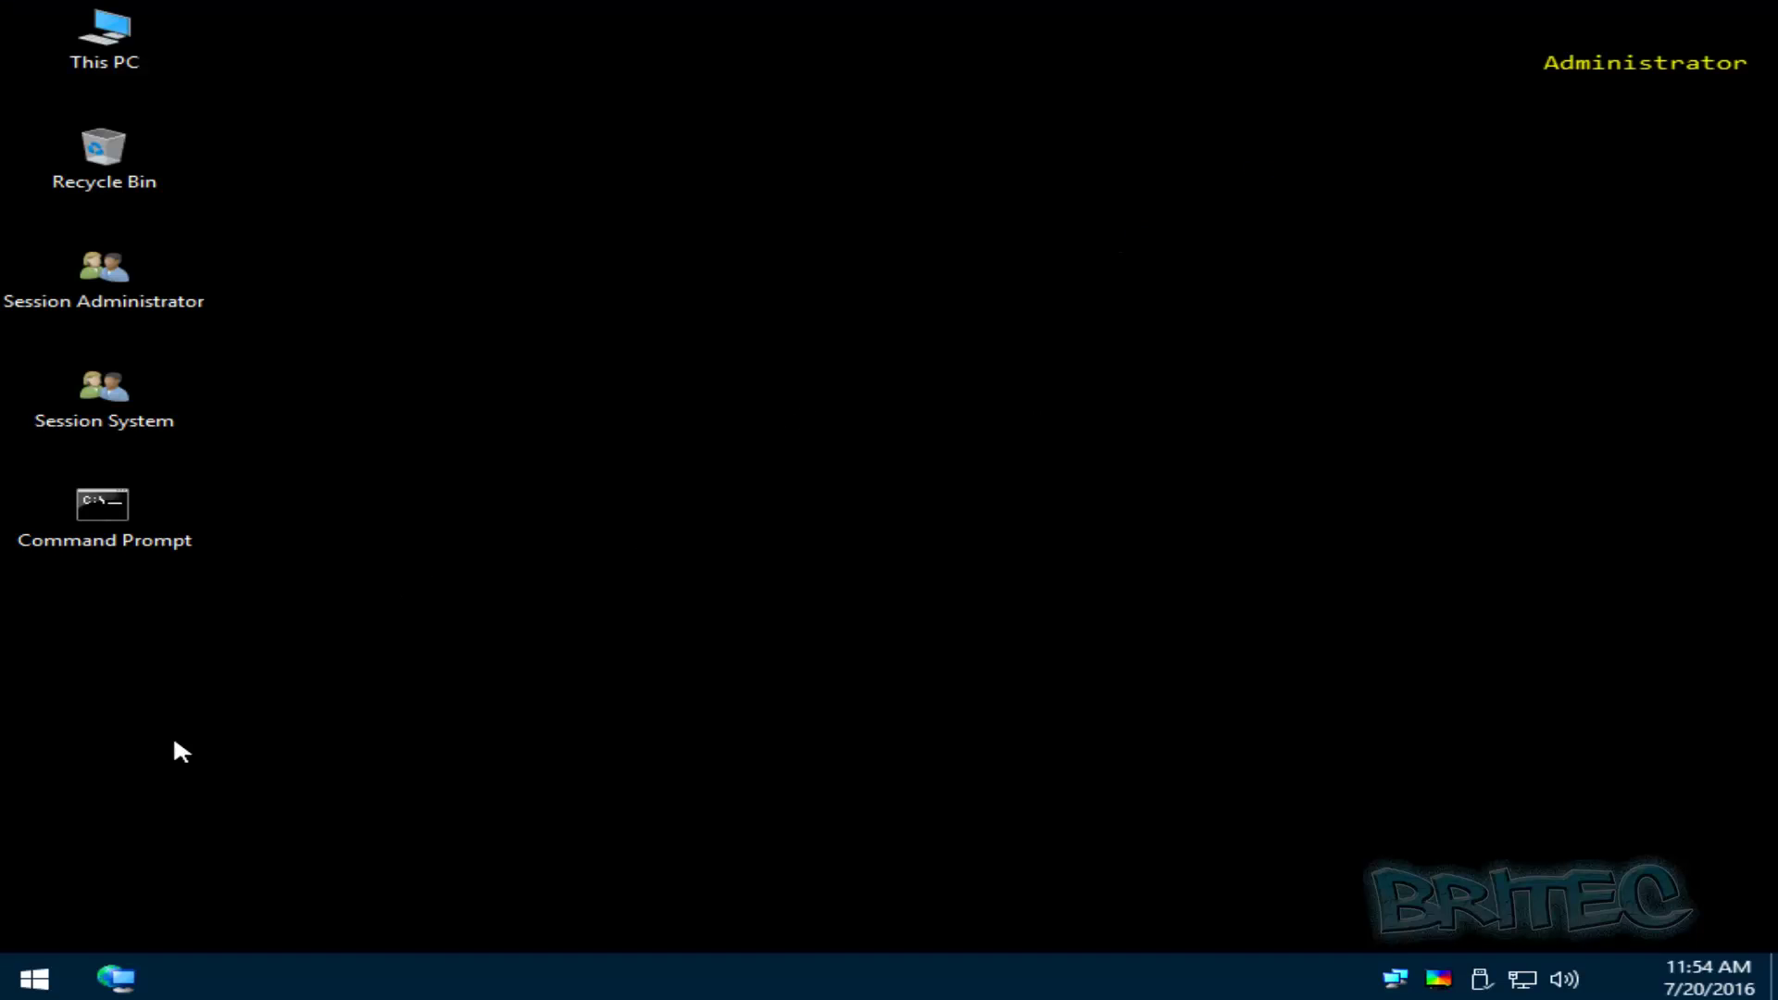
Expand All Programs > Windows Administrative Tools > System Tools > Sysinternals to list Autoruns and Process Explorer
click(34, 979)
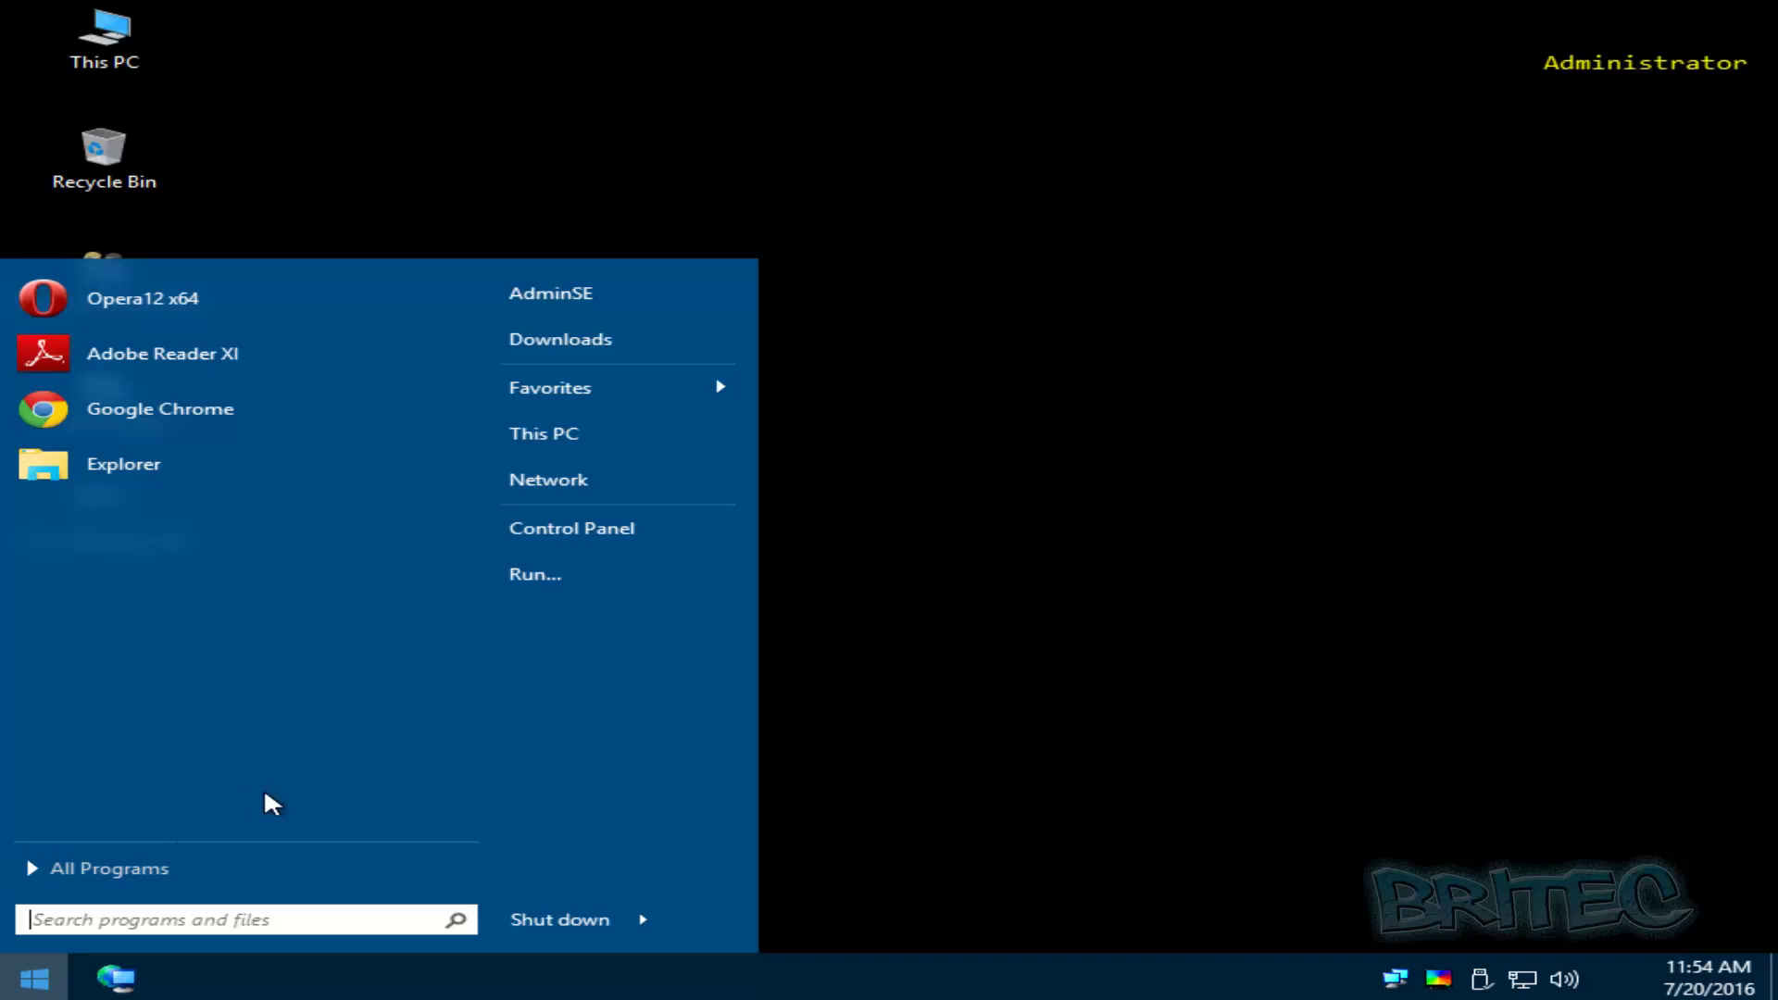
click(107, 869)
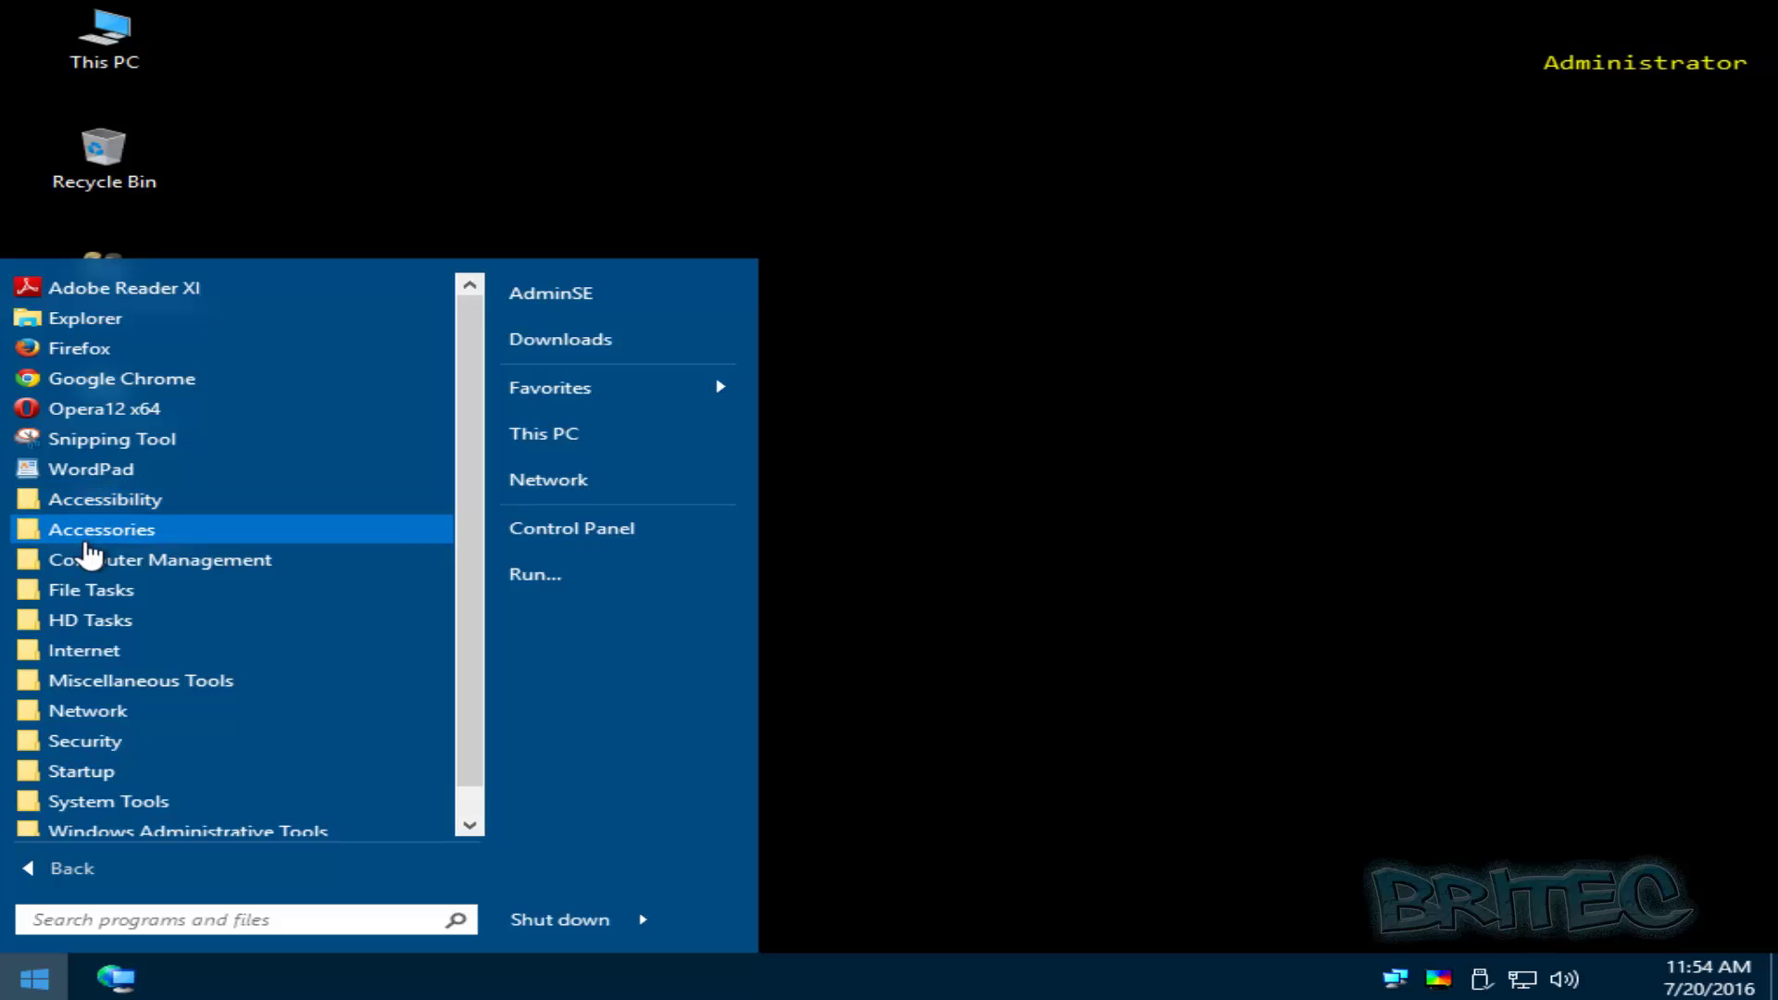
scroll(111, 727, down, 1)
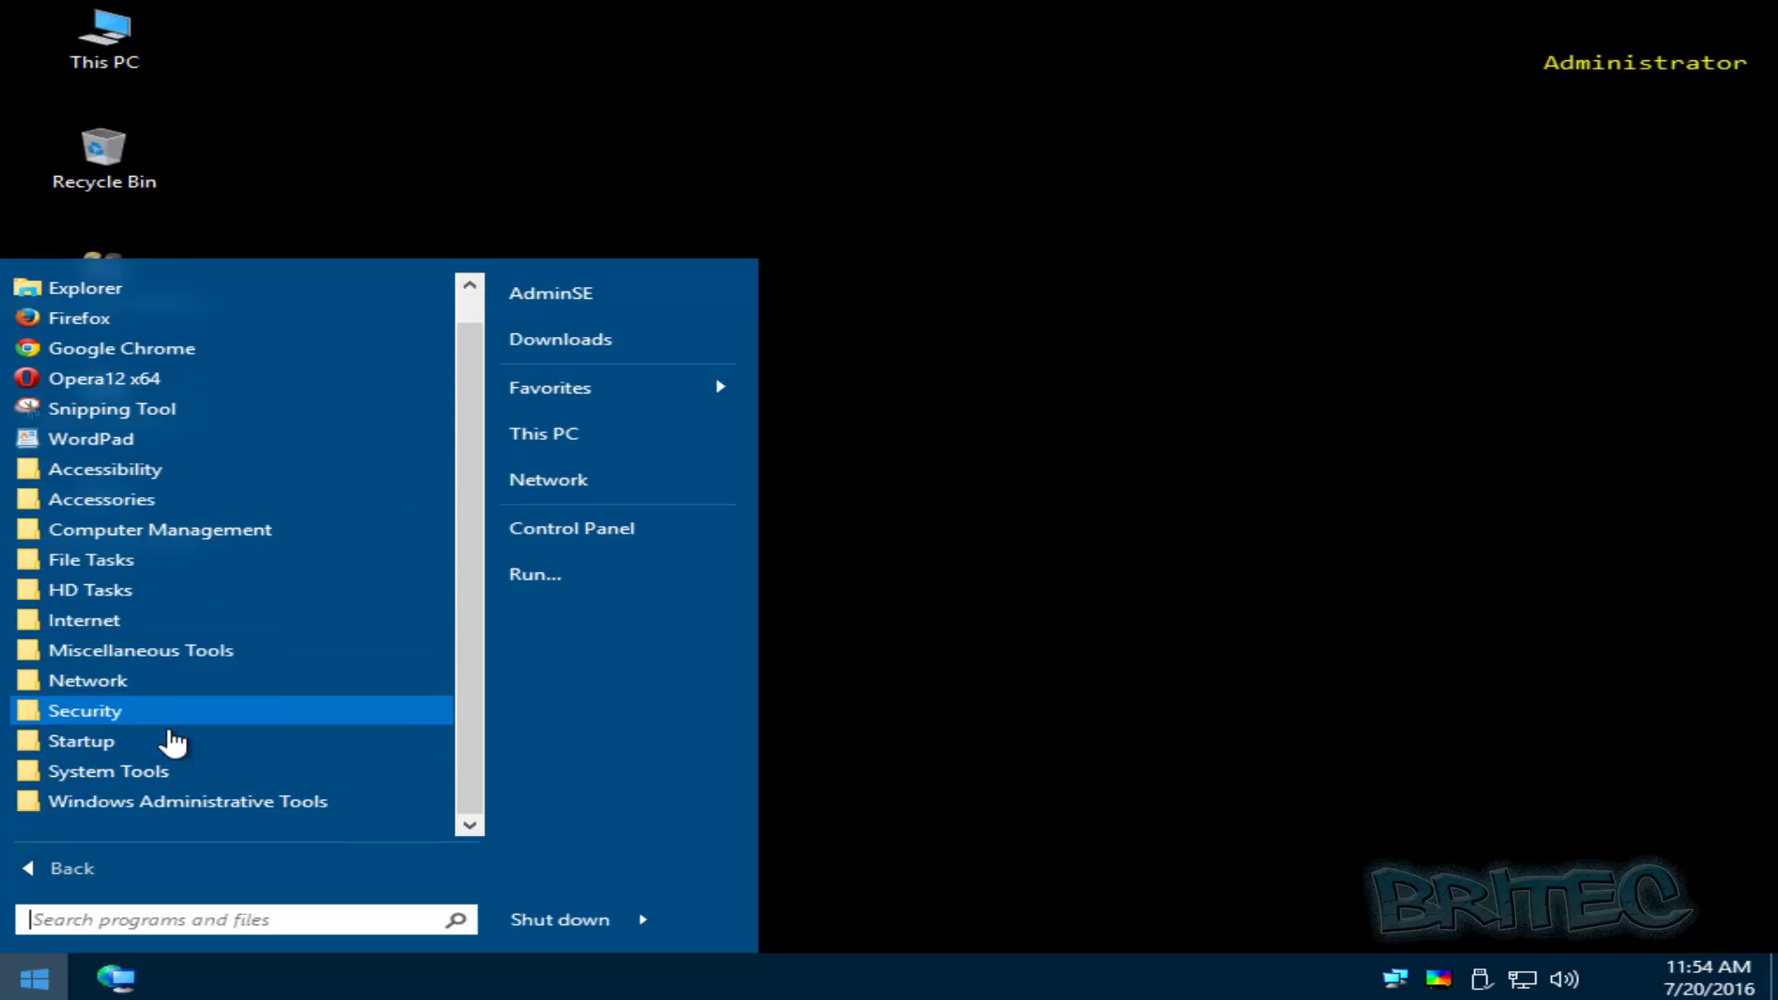
click(113, 808)
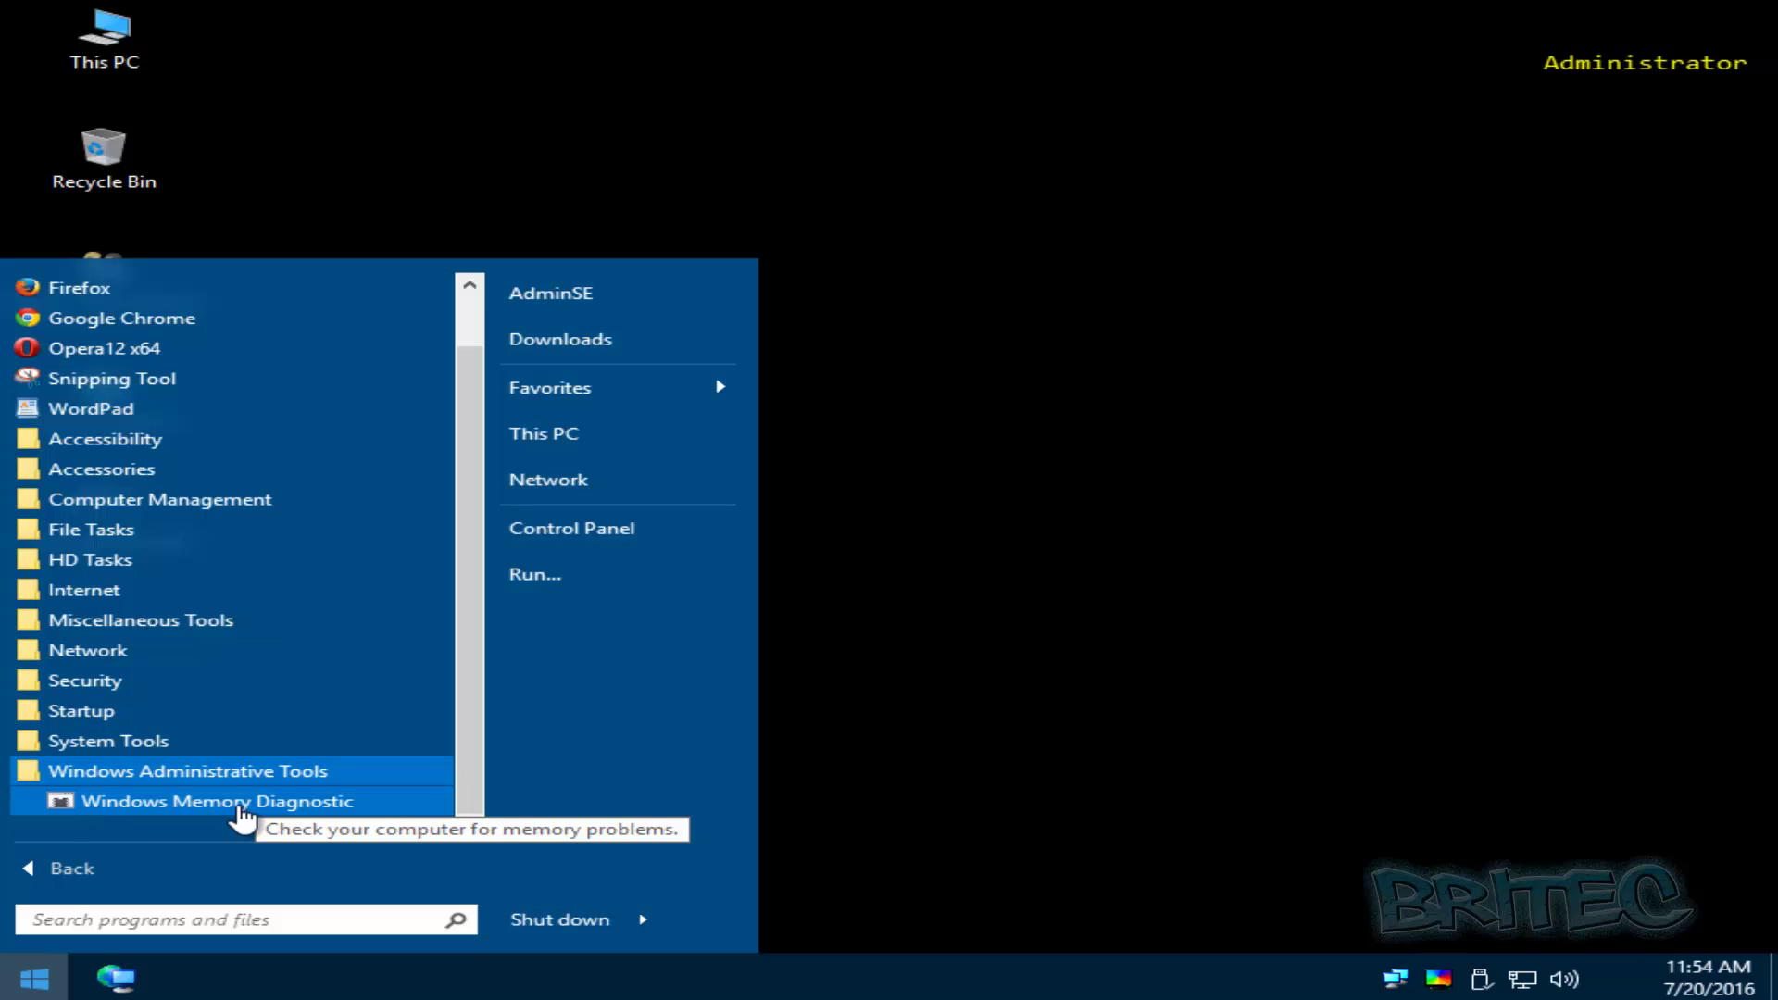
click(79, 794)
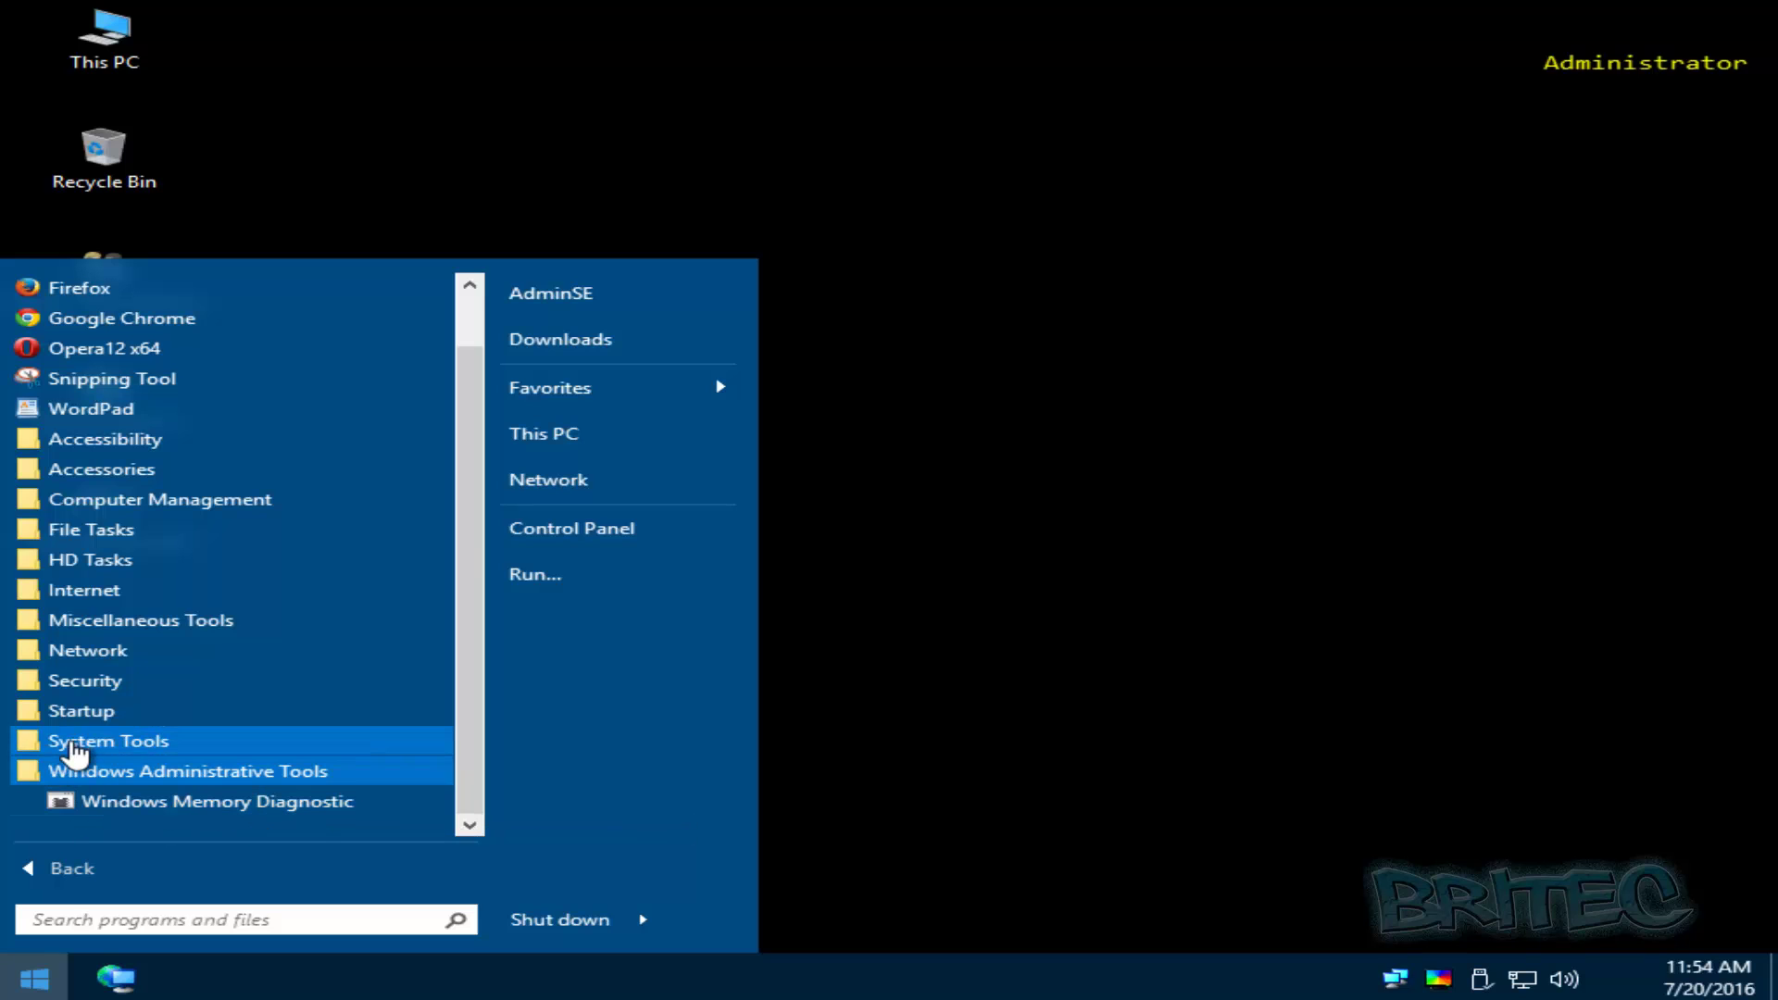
click(84, 742)
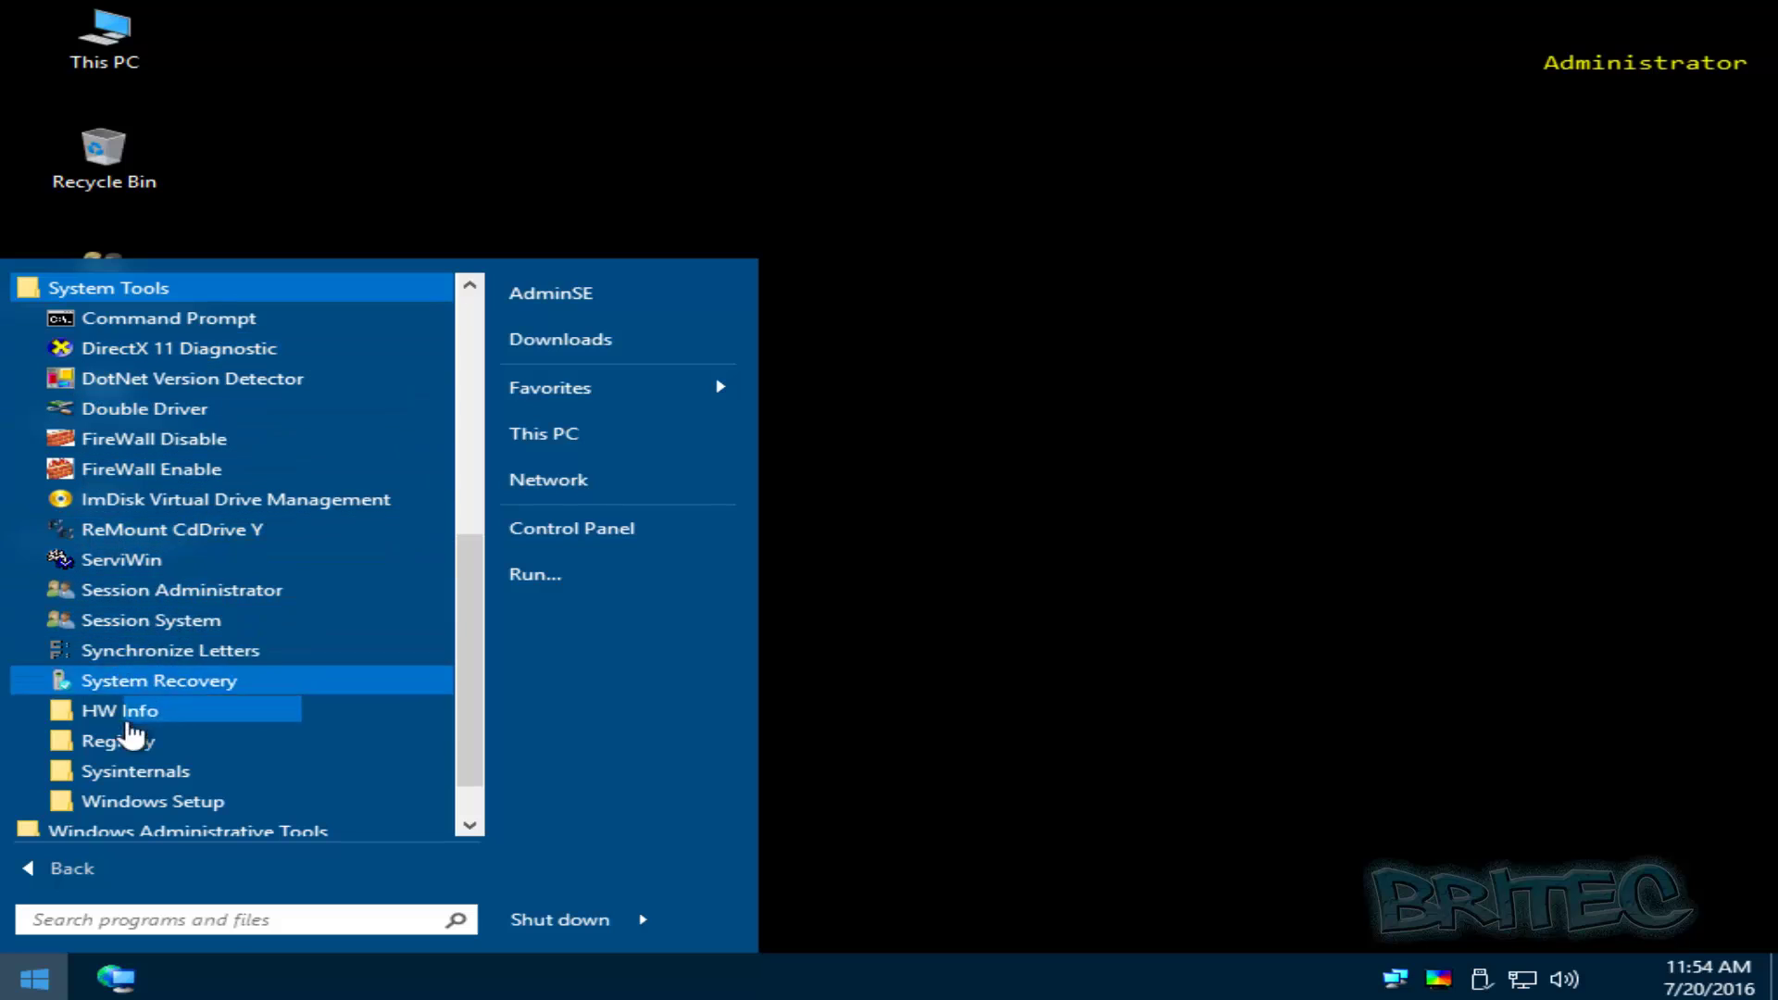
click(193, 806)
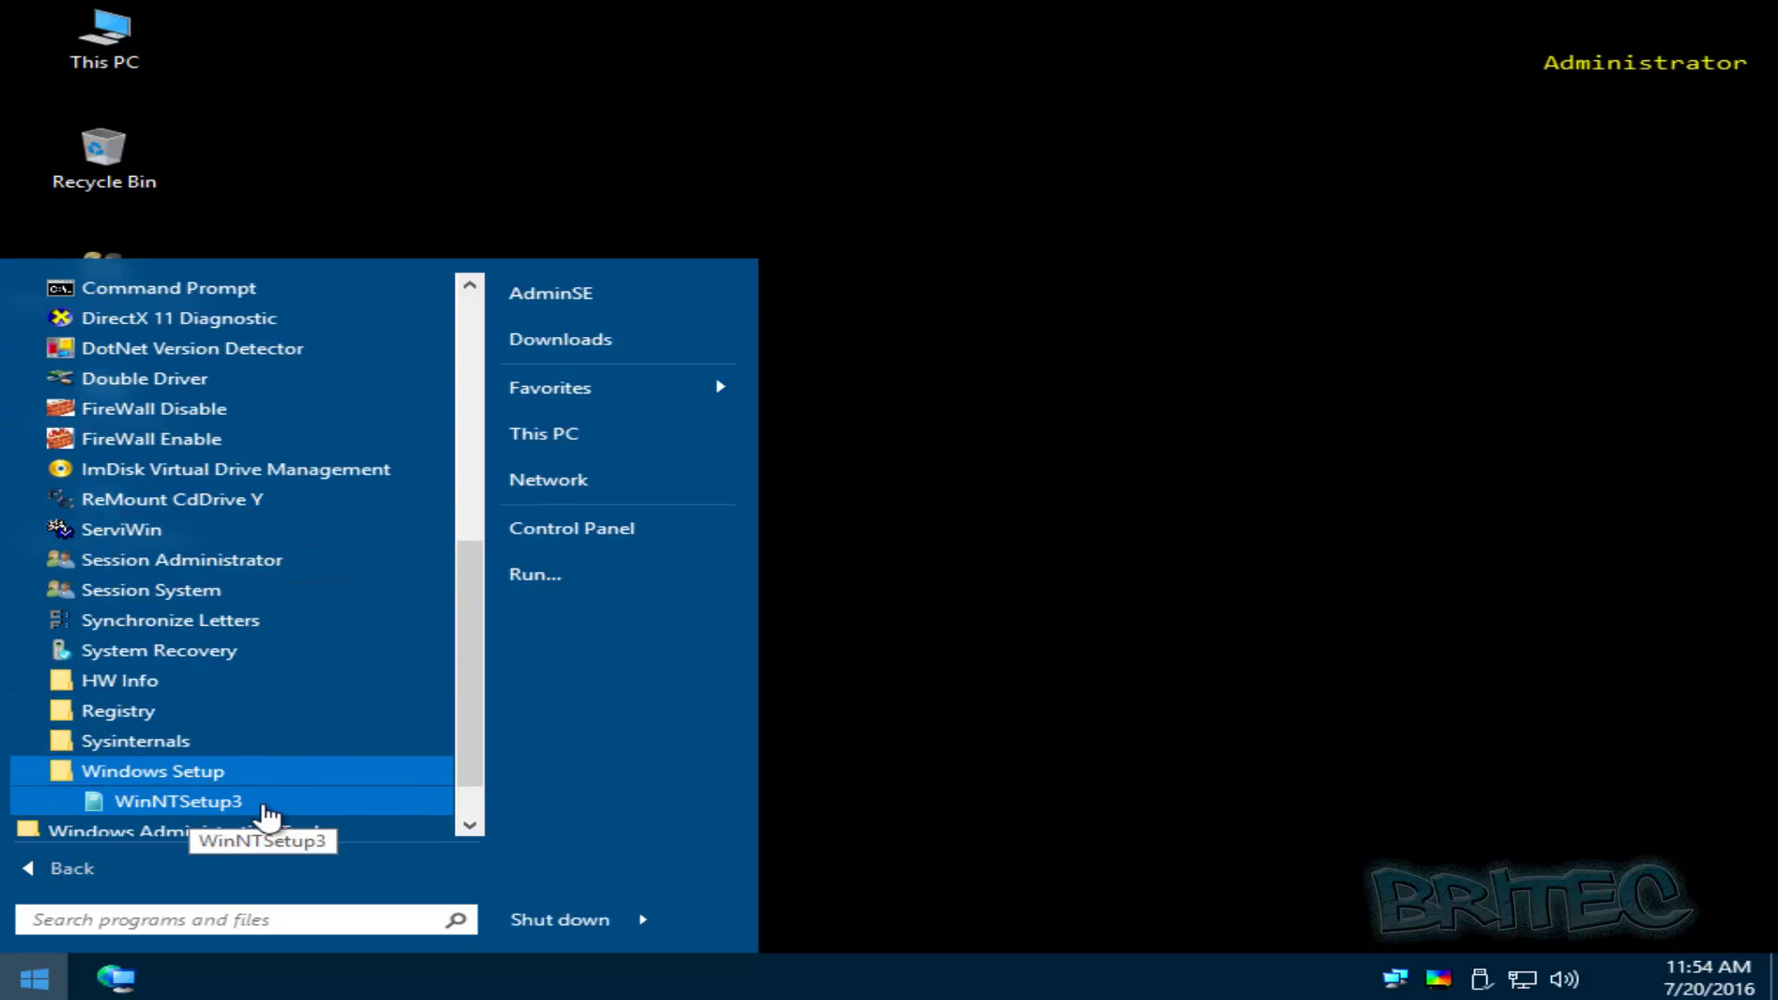
click(159, 741)
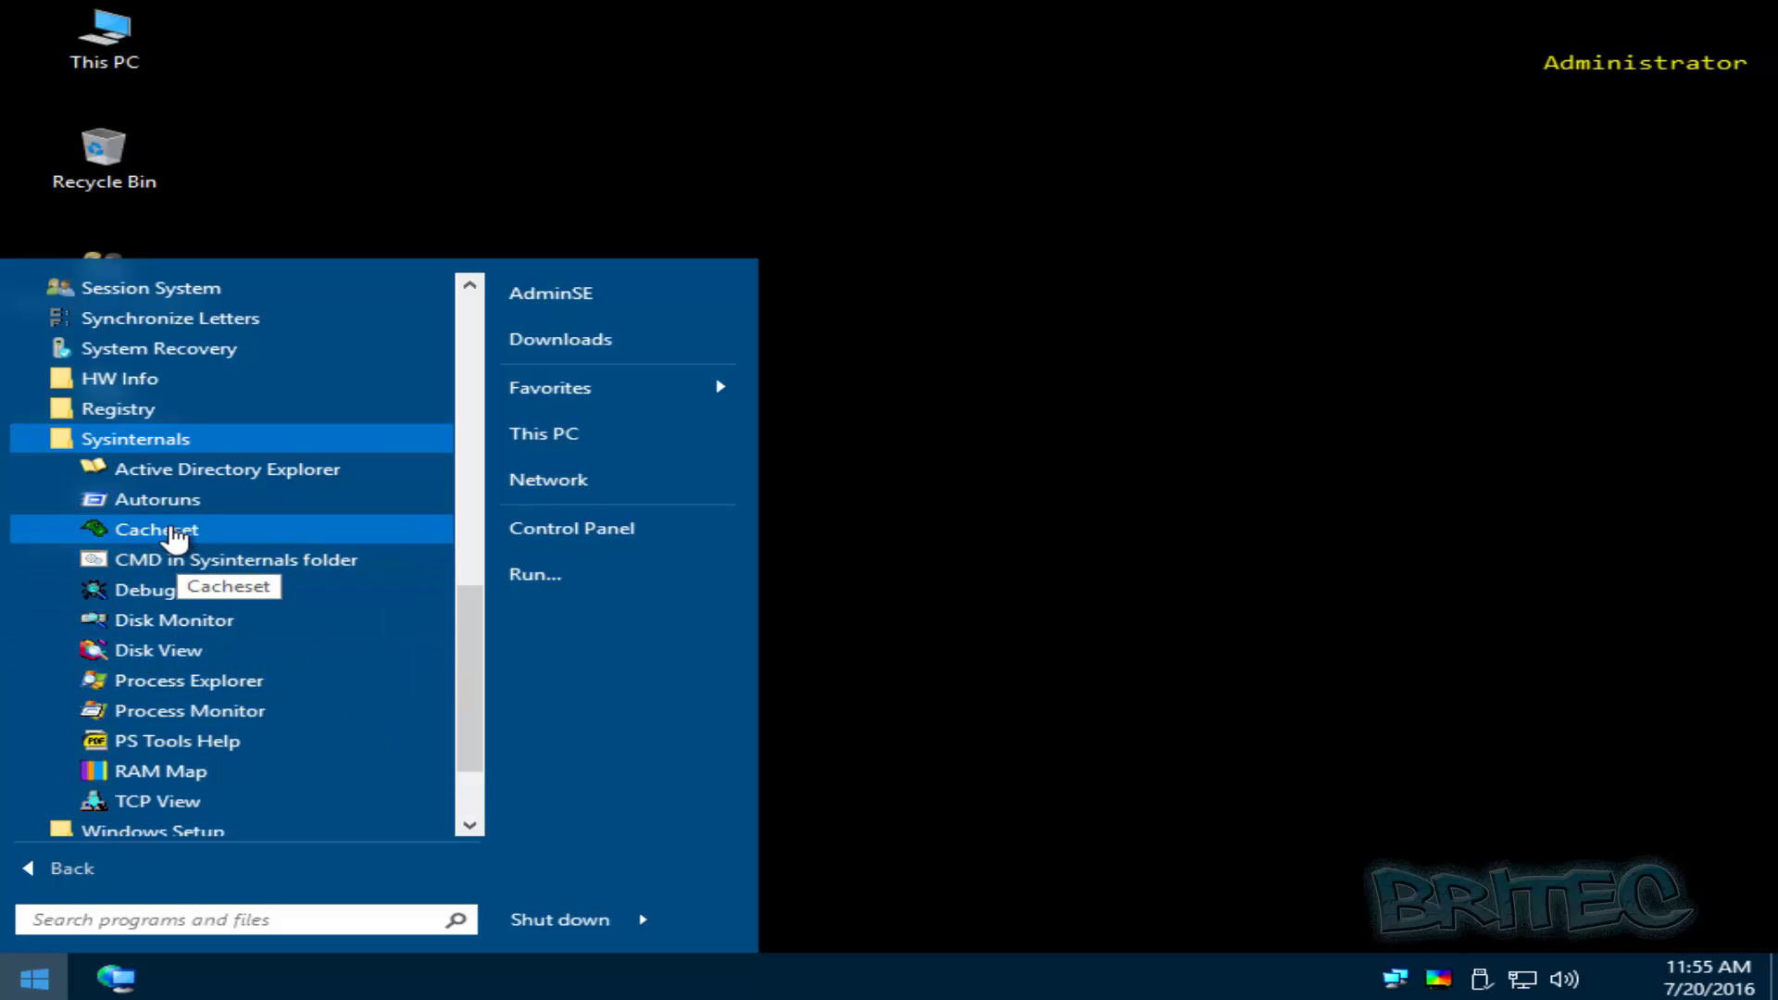
Launch Autoruns from the Sysinternals folder and let it scan the Everything tab
click(163, 500)
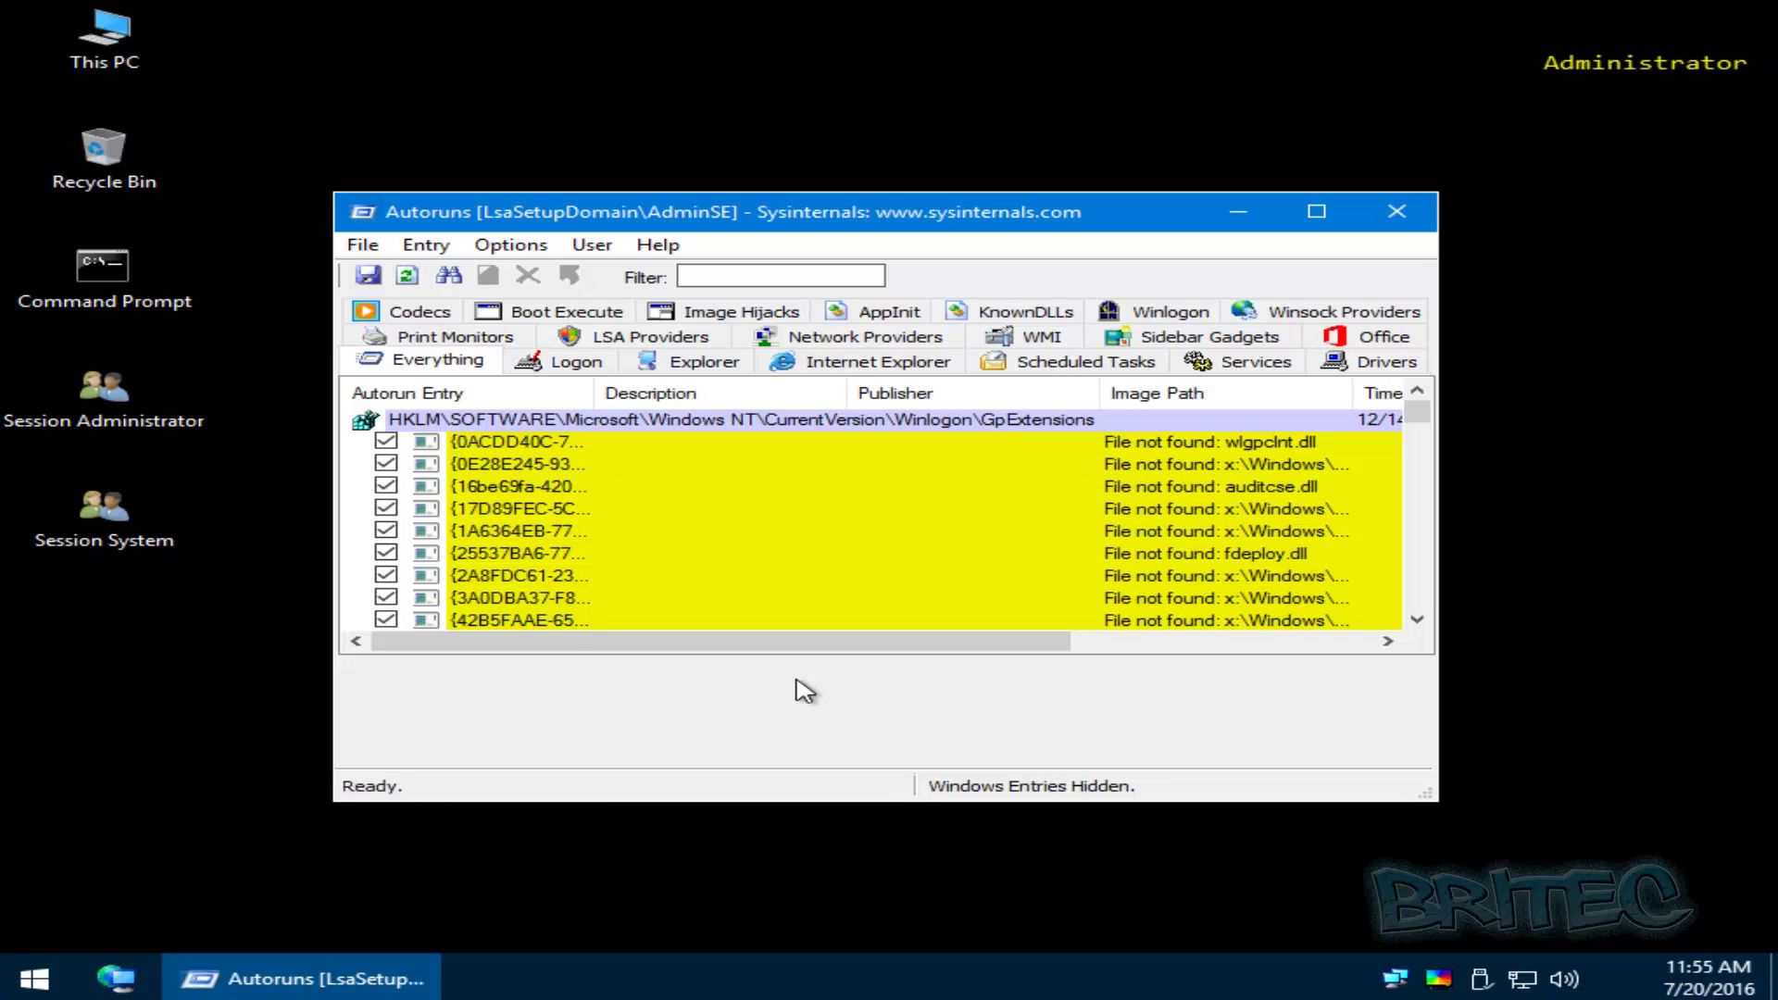
Close Autoruns and expand the Registry tools folder under System Tools
click(1397, 211)
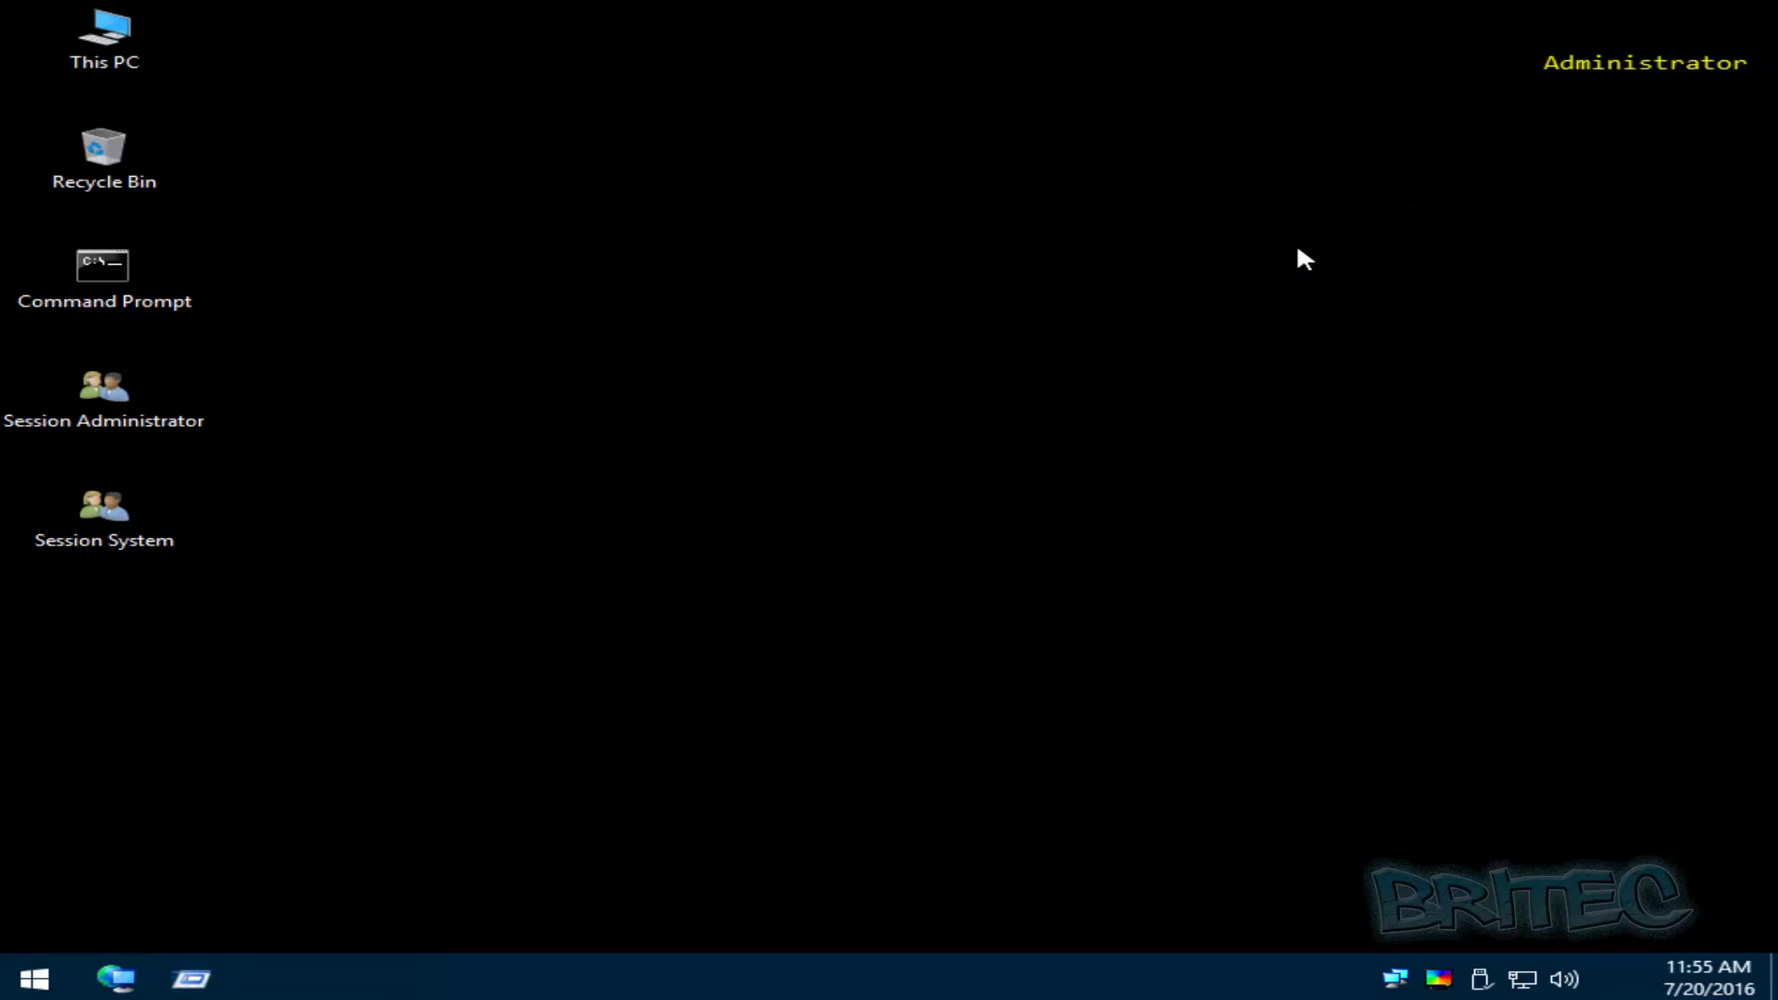
click(34, 979)
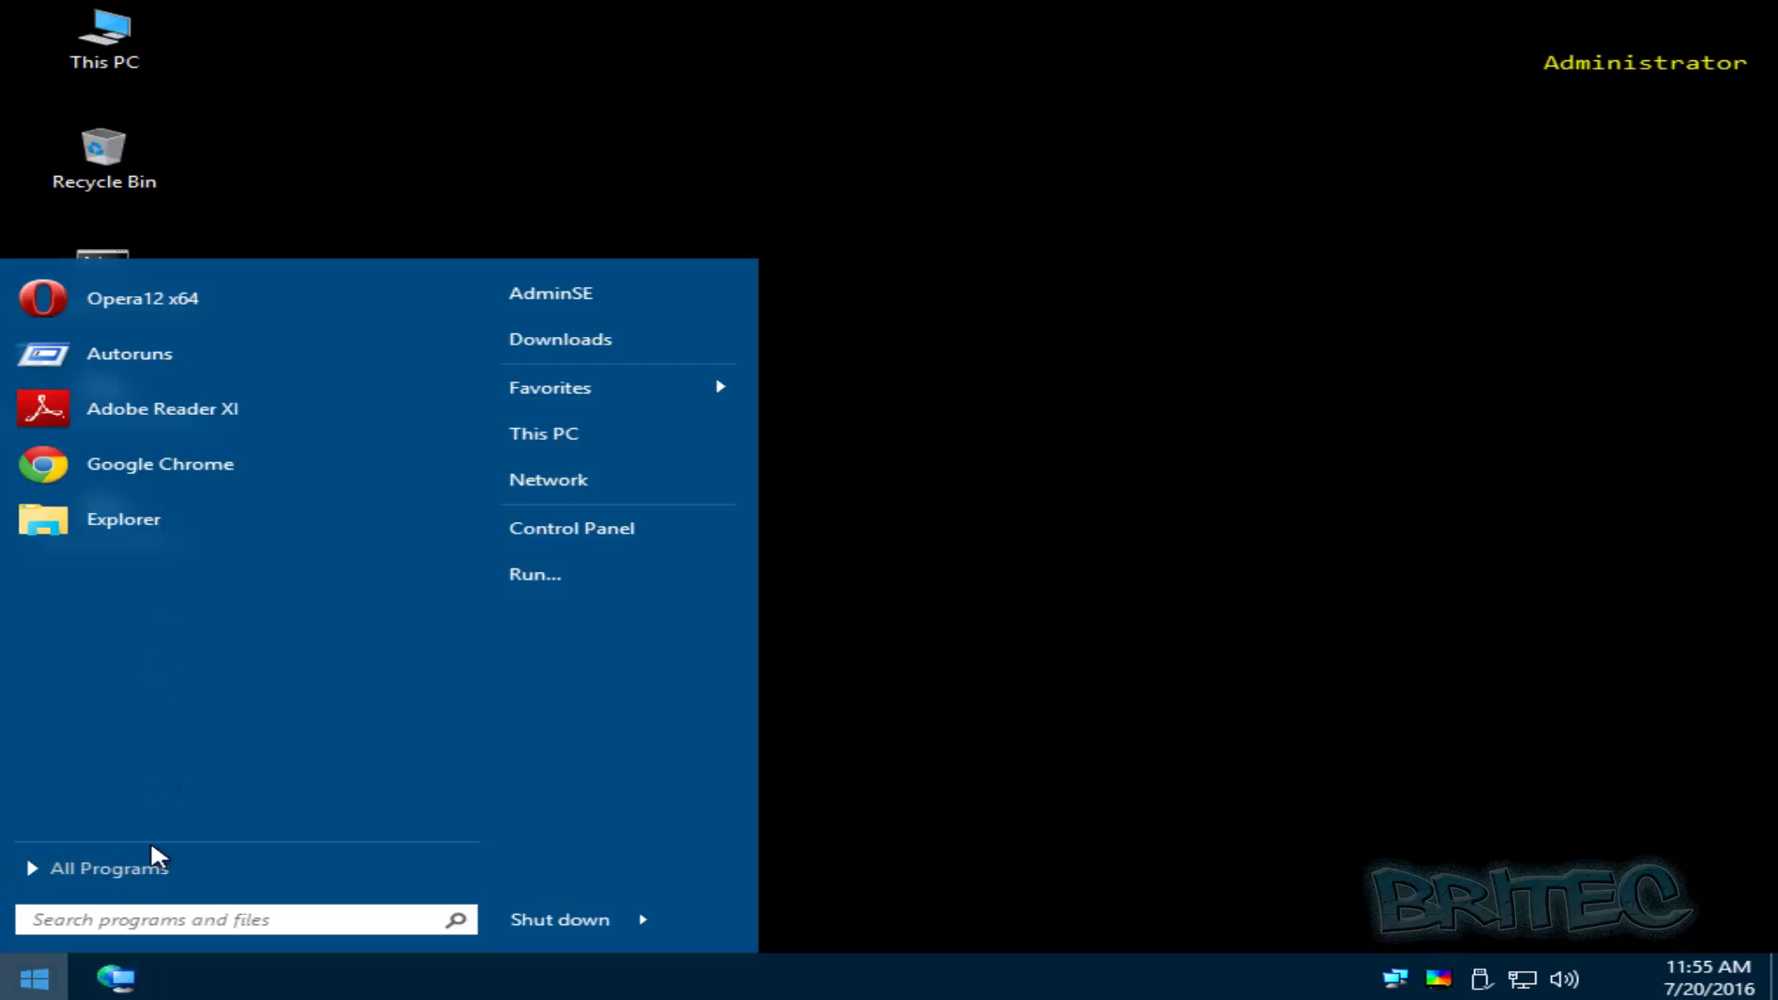
click(131, 881)
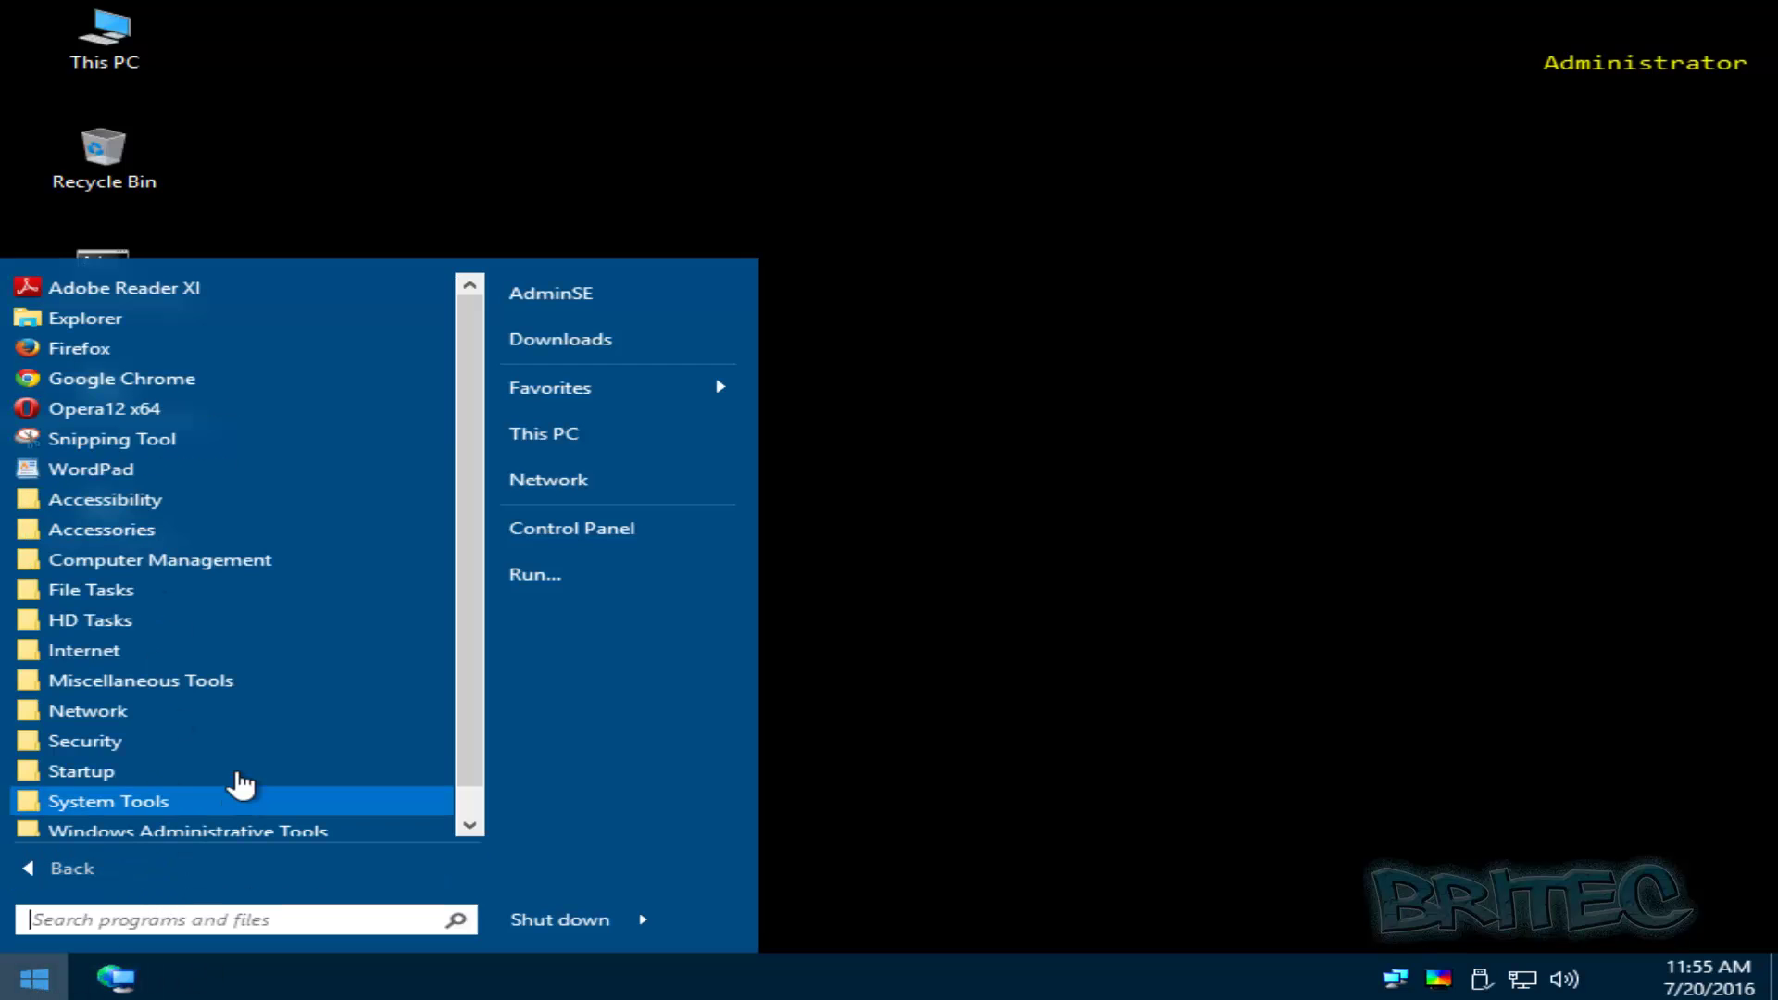
click(159, 812)
click(147, 772)
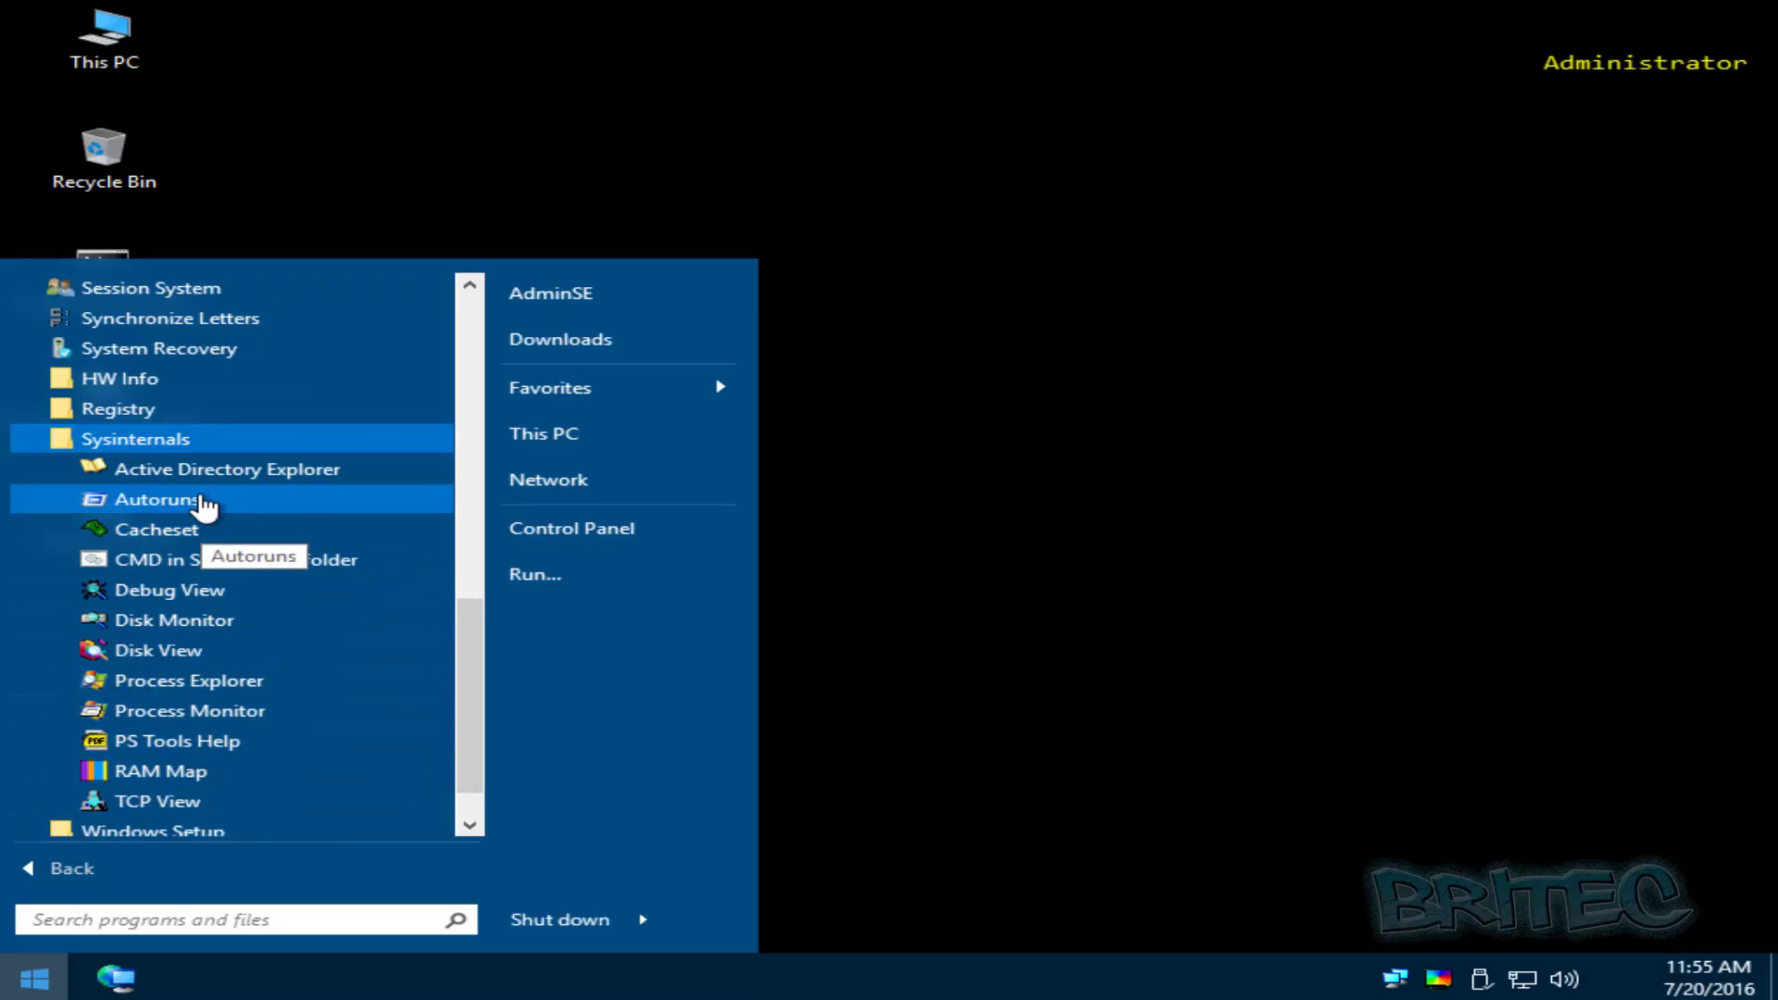
click(141, 439)
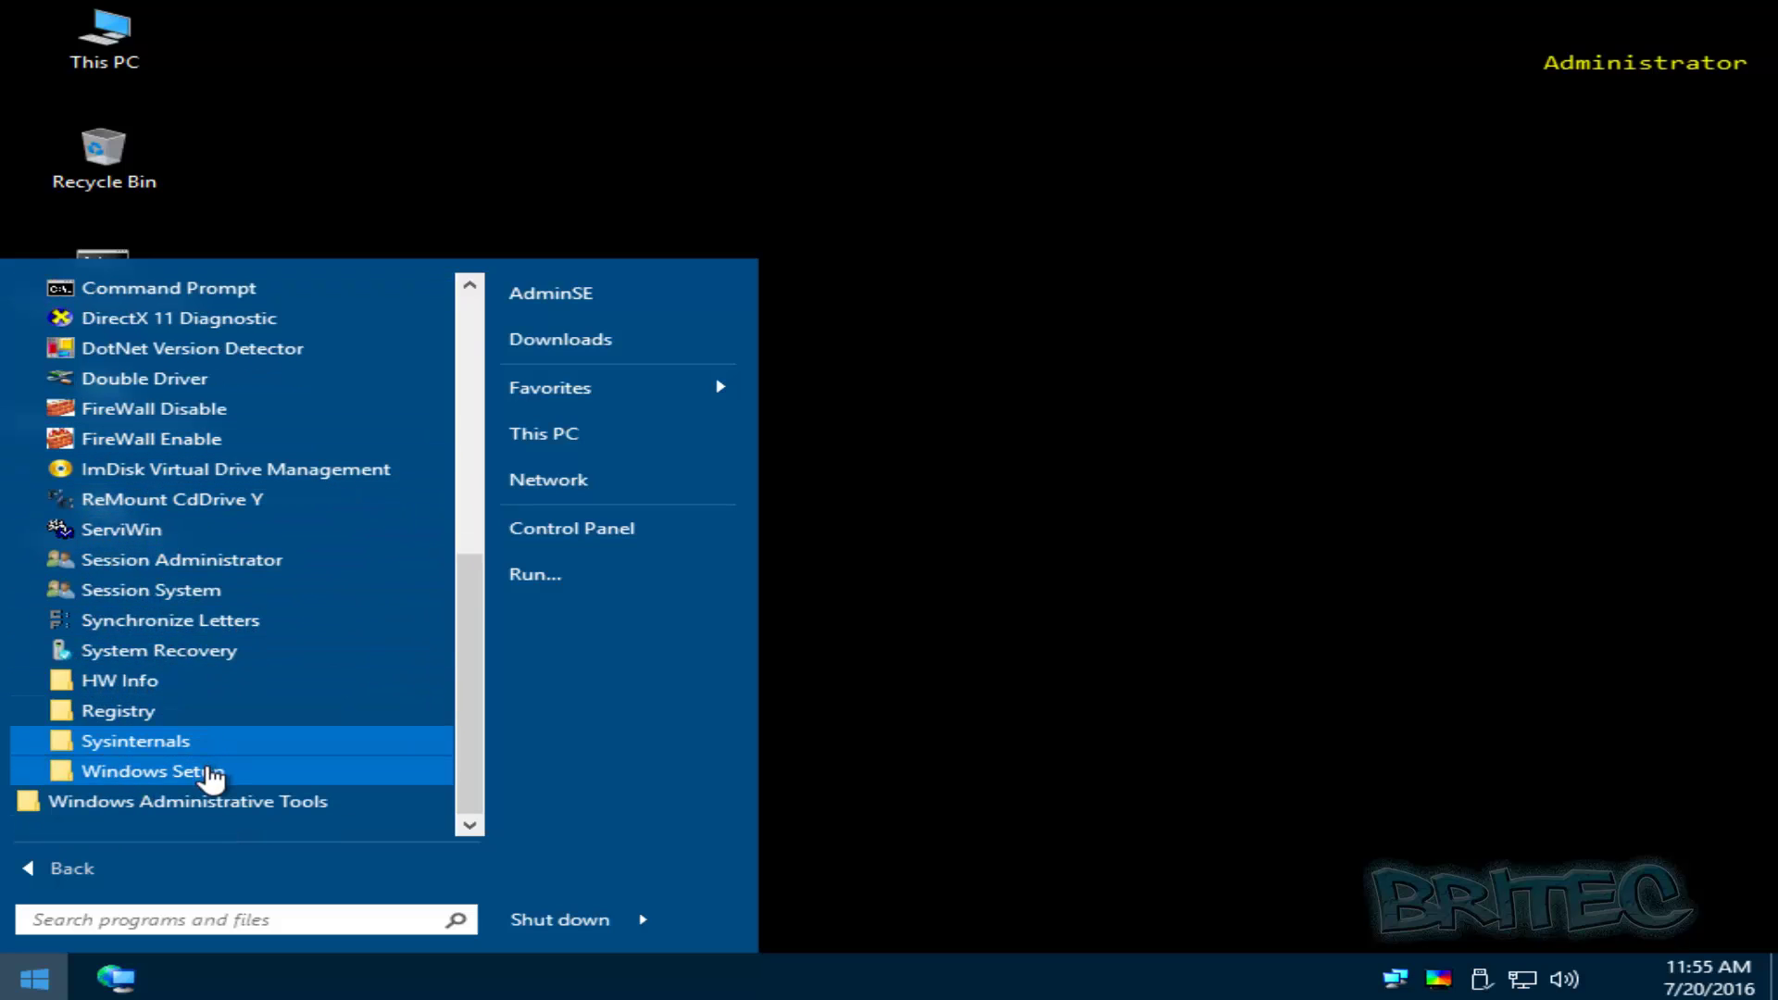
click(158, 717)
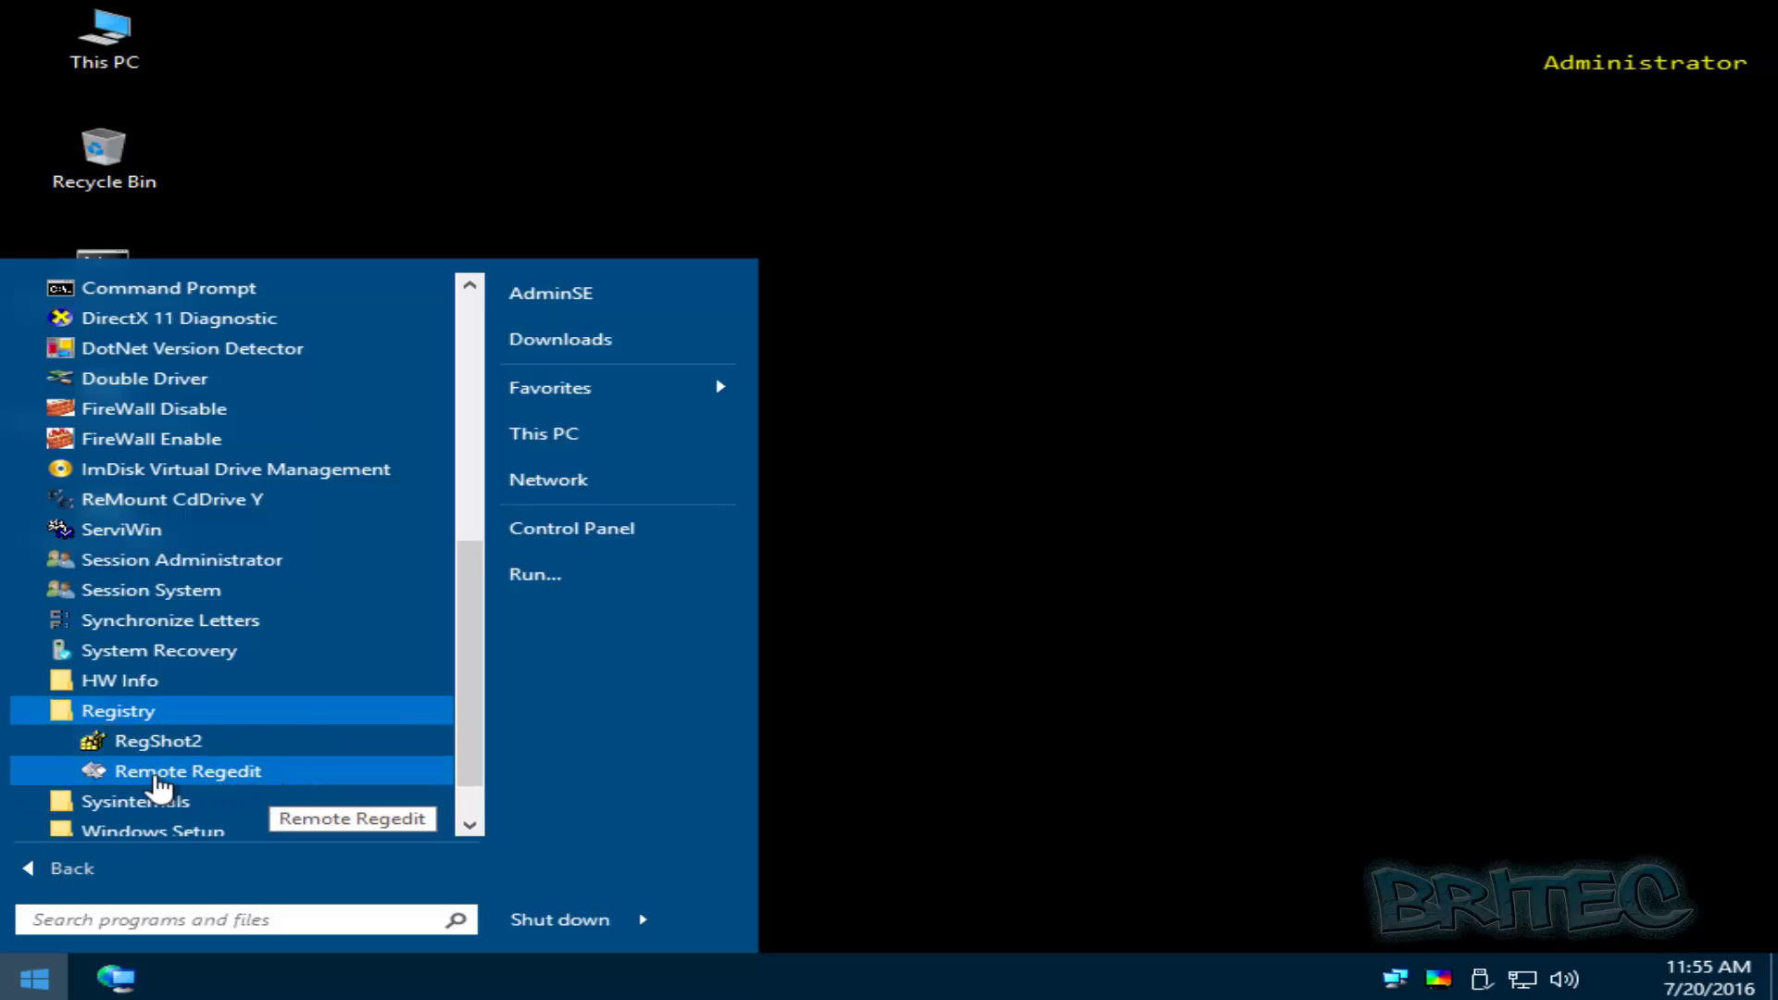
Launch Remote Regedit, browse This PC, then cancel the Windows directory prompt
click(229, 773)
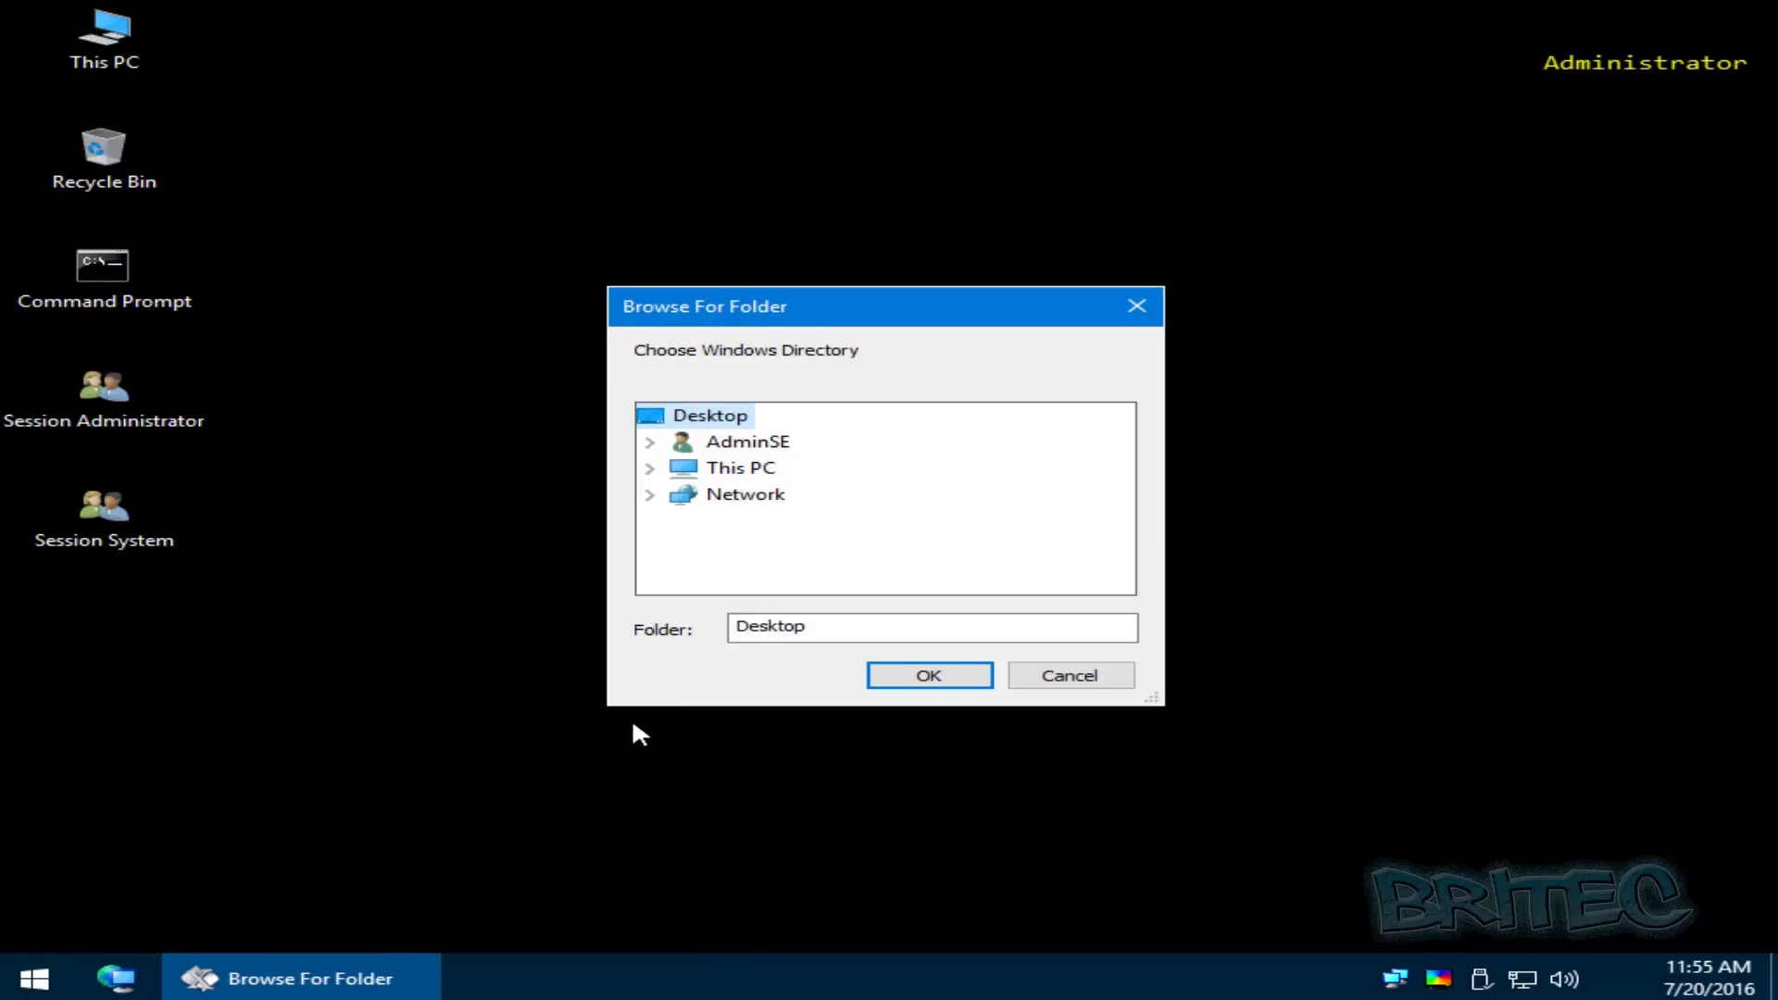
click(718, 470)
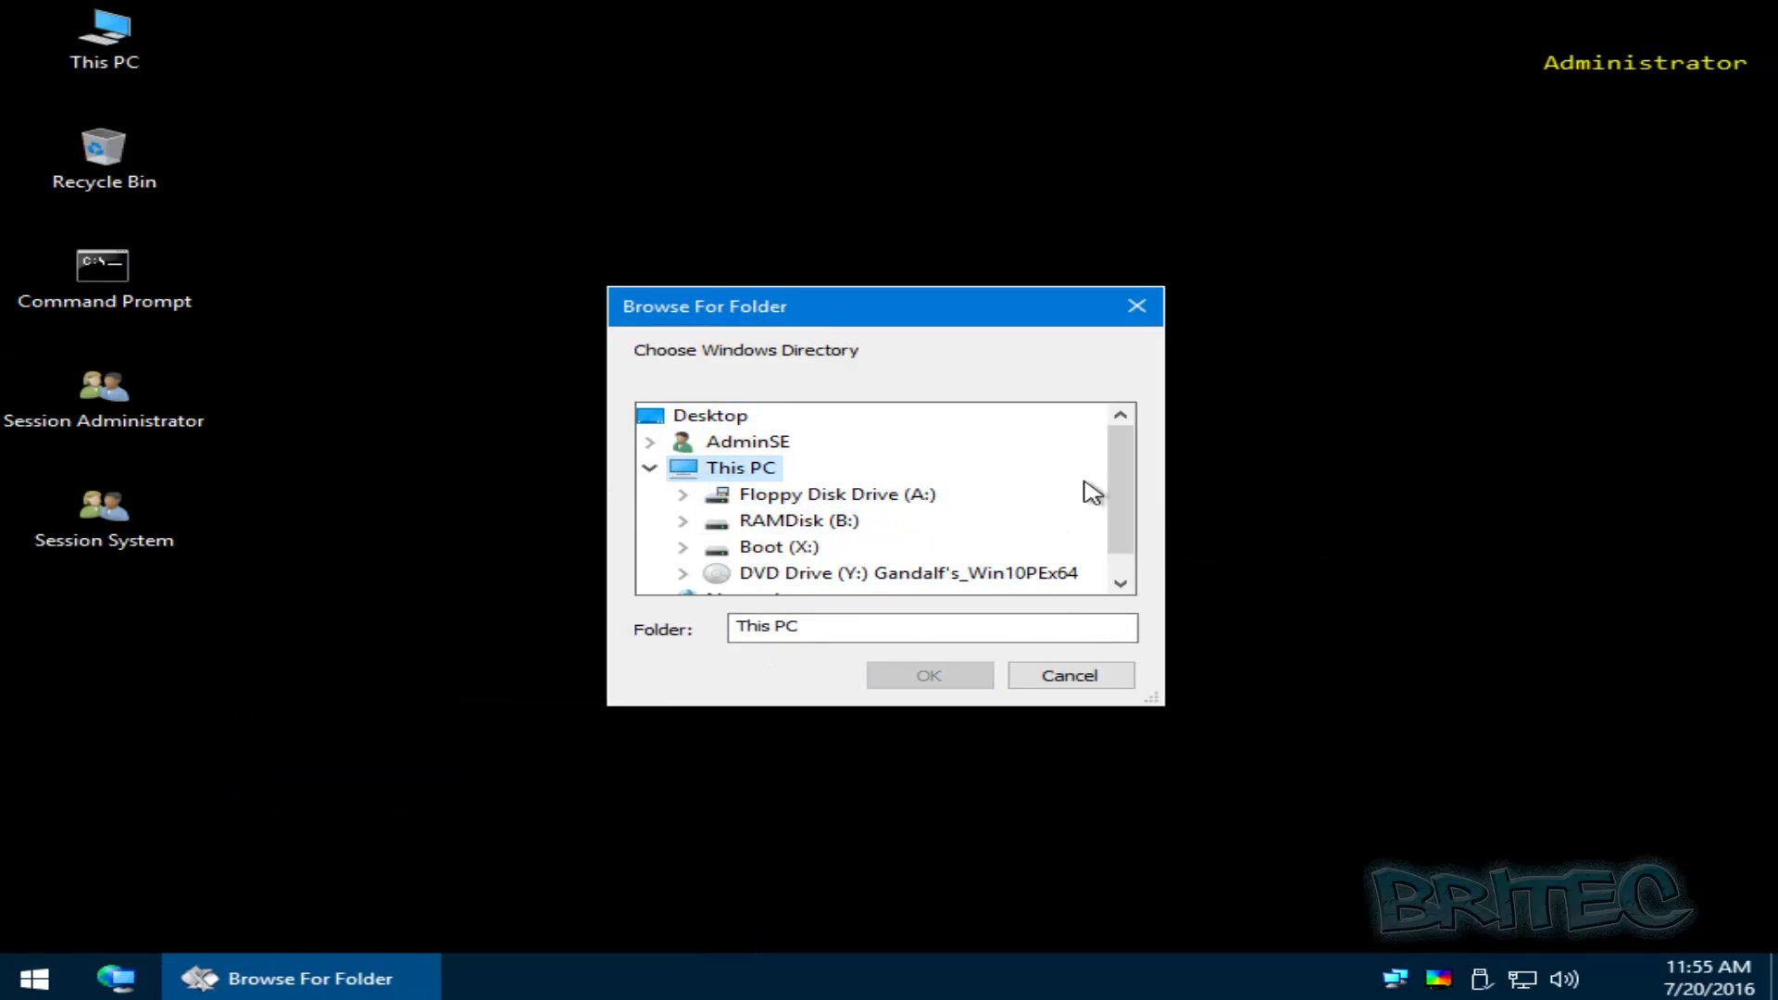
scroll(1115, 491, down, 1)
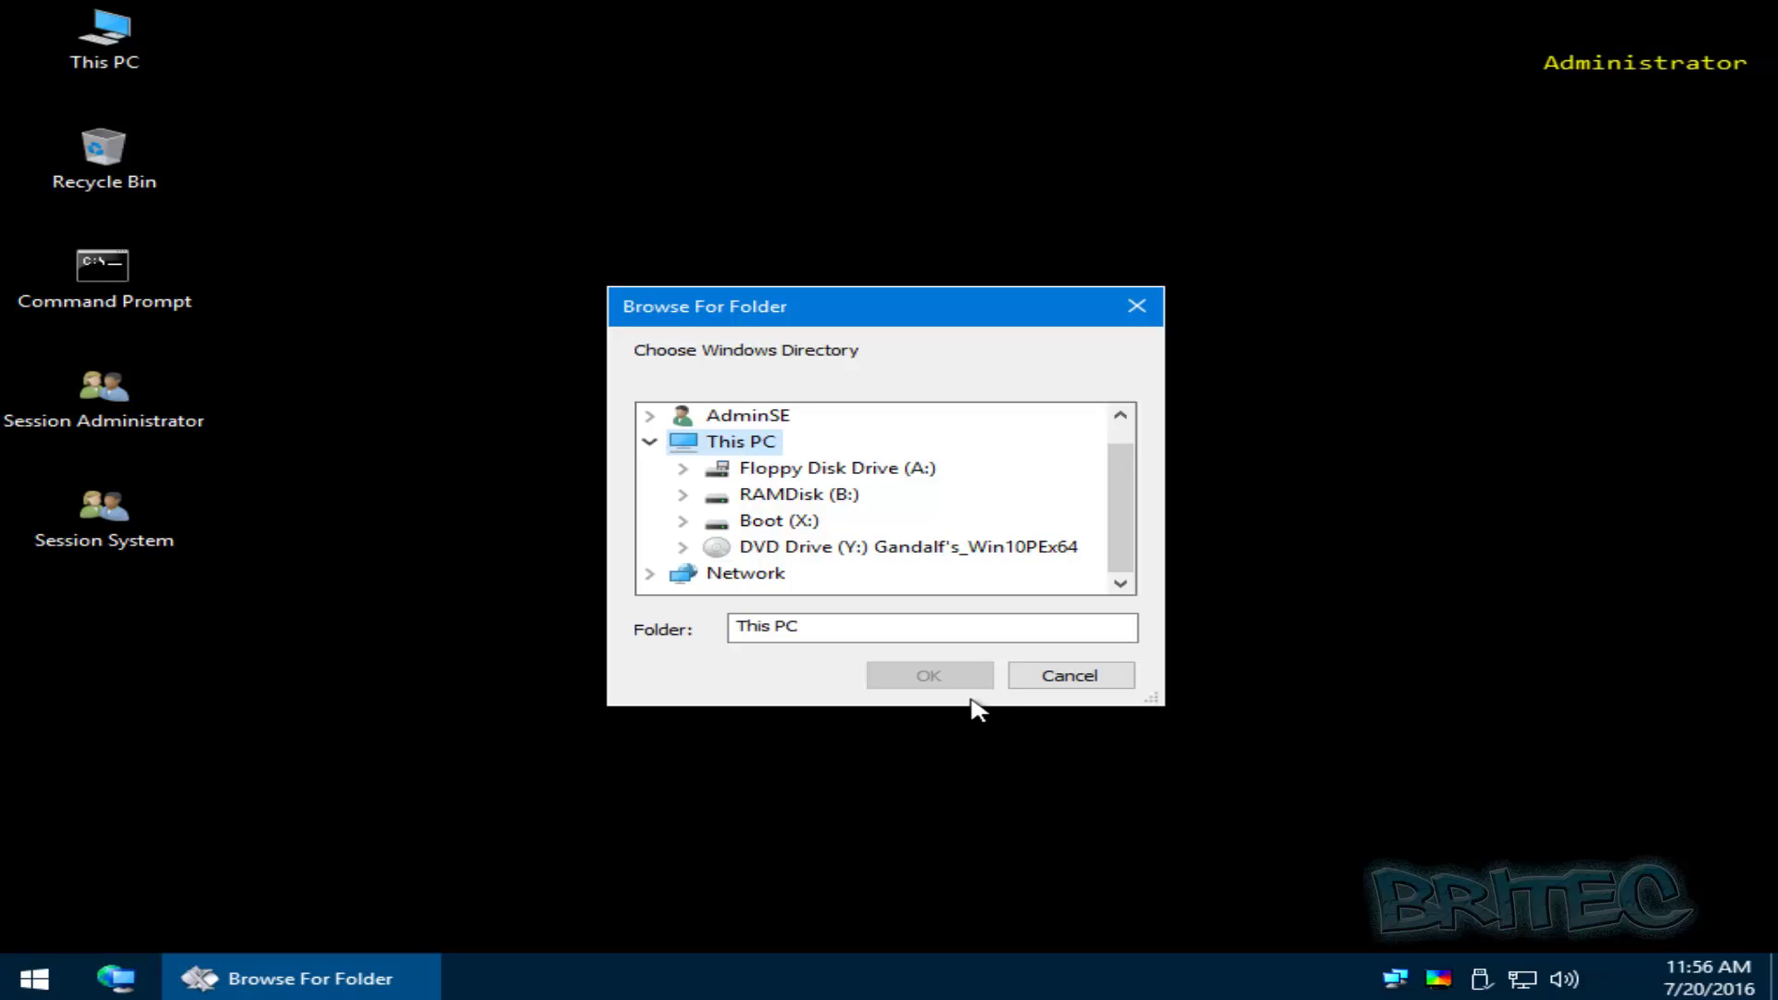
click(1070, 683)
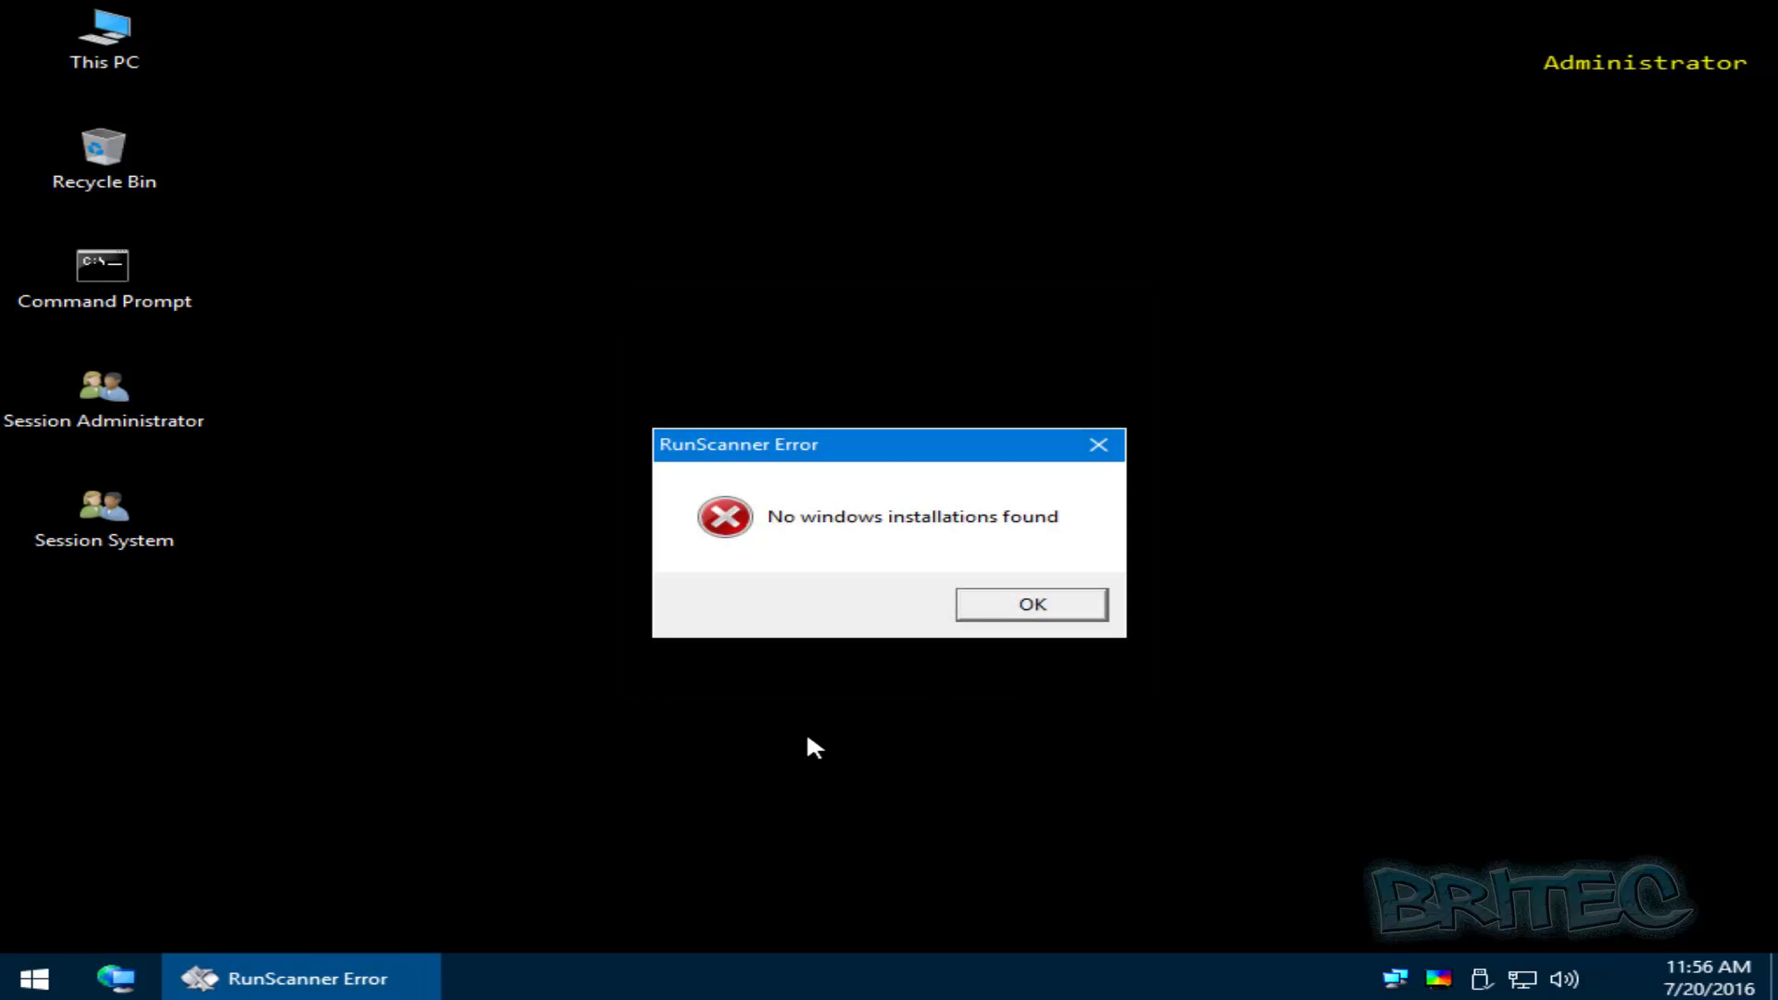
Dismiss the no-installations error and run HWiNFO64 from System Tools > HW Info
click(1018, 615)
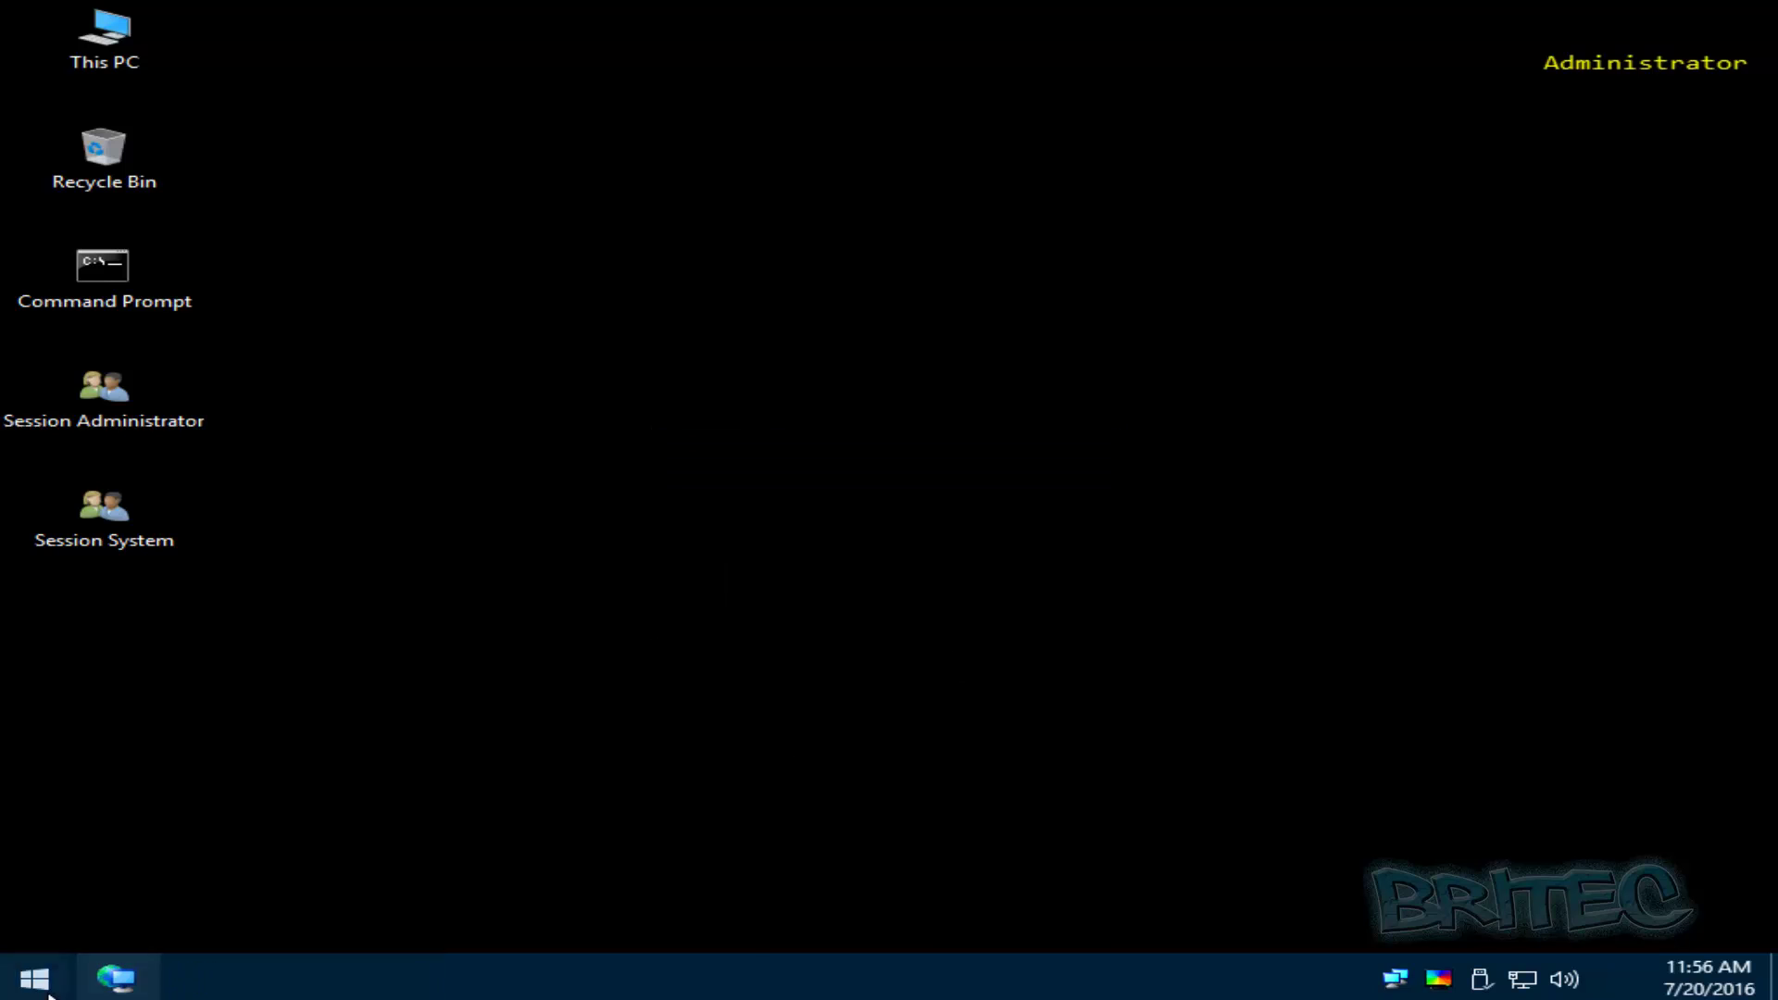
click(42, 983)
click(63, 852)
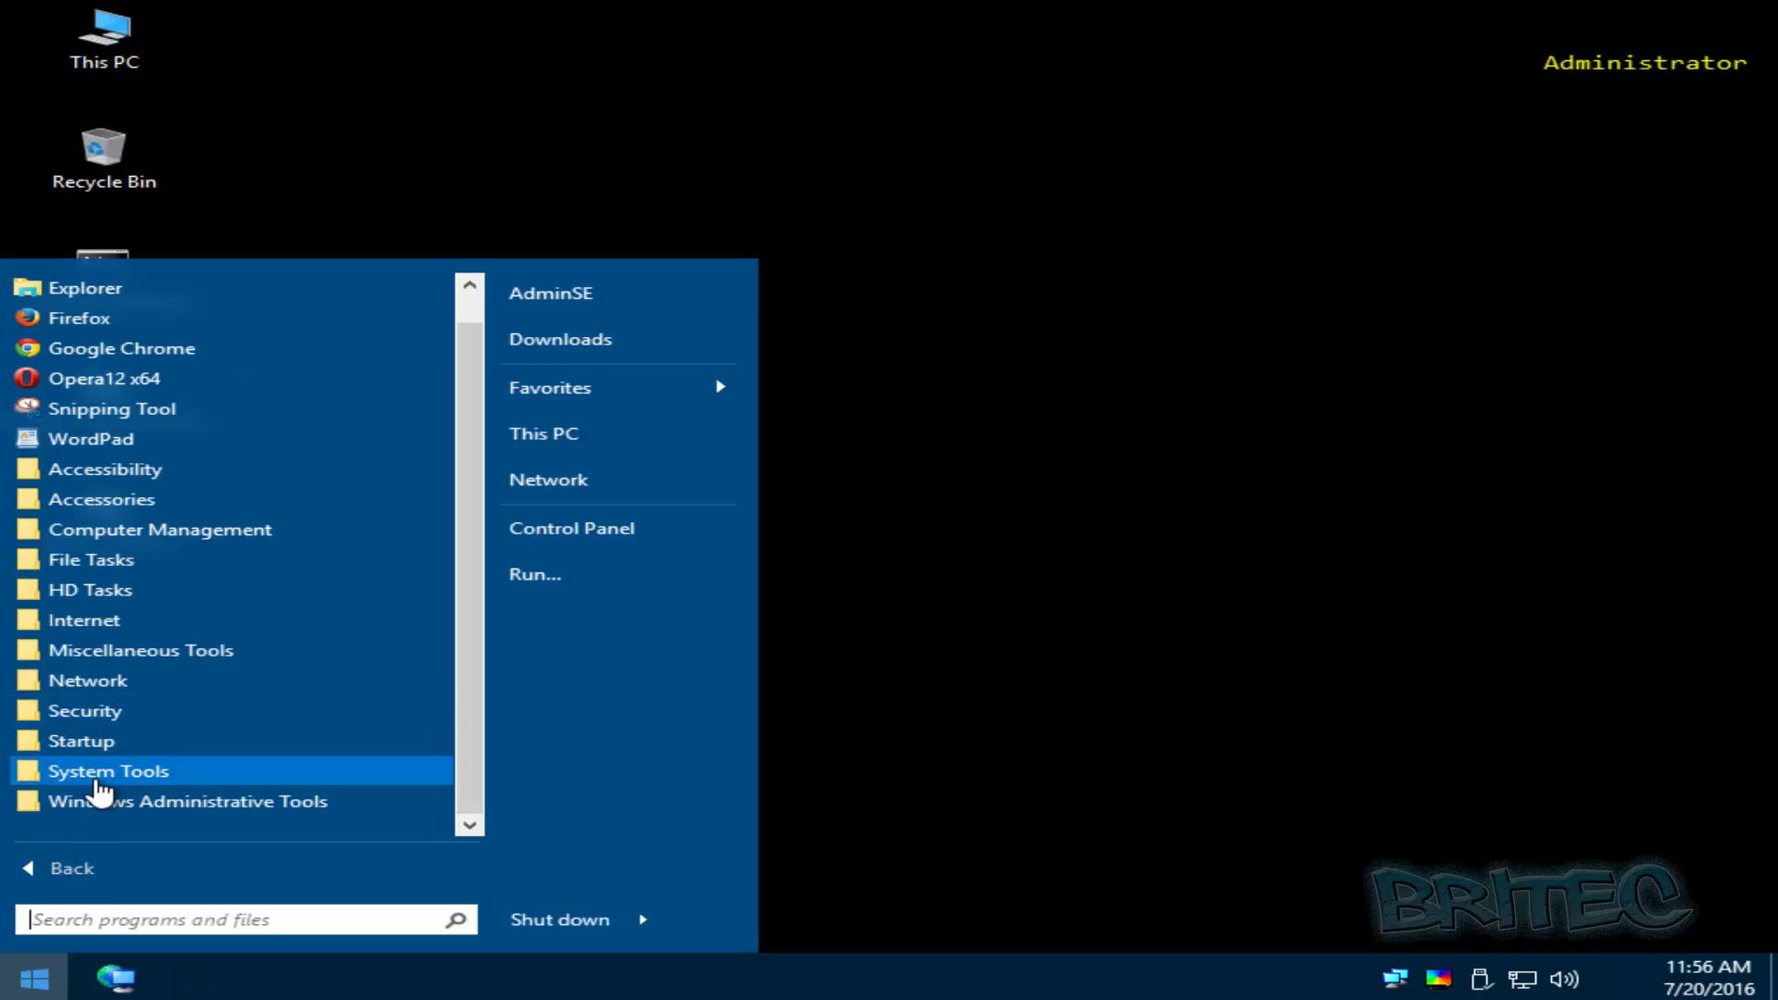
click(97, 773)
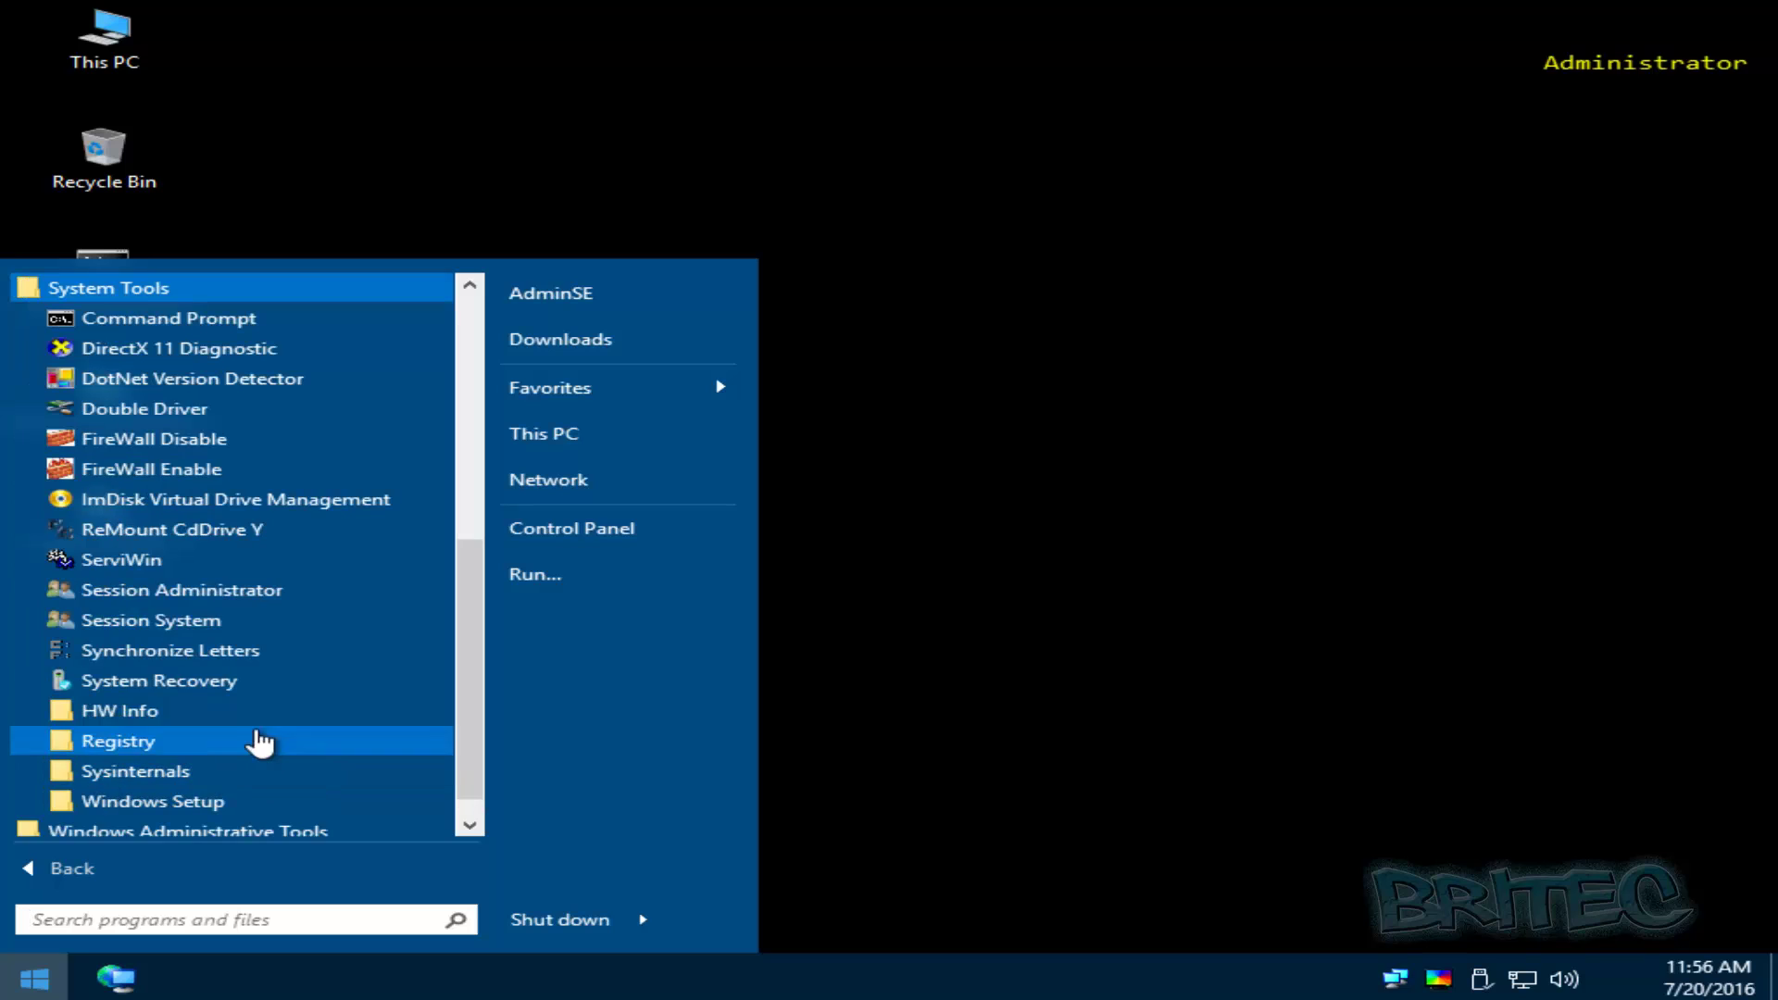
click(125, 712)
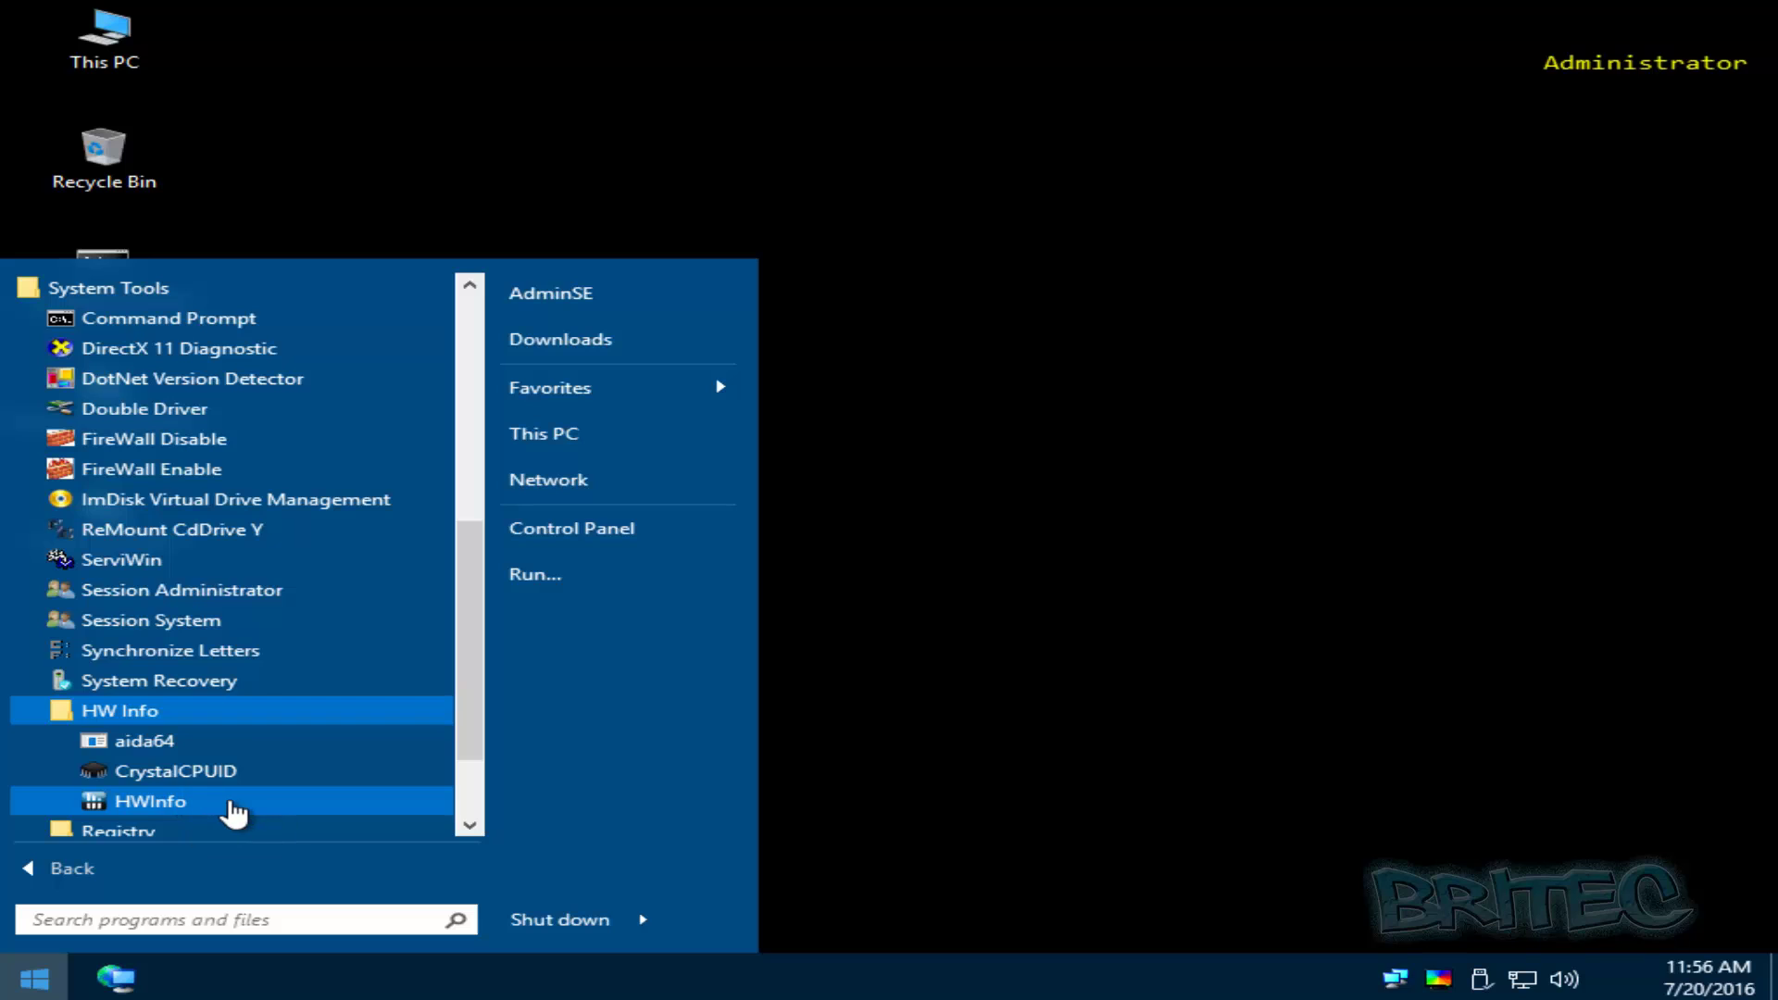
click(163, 806)
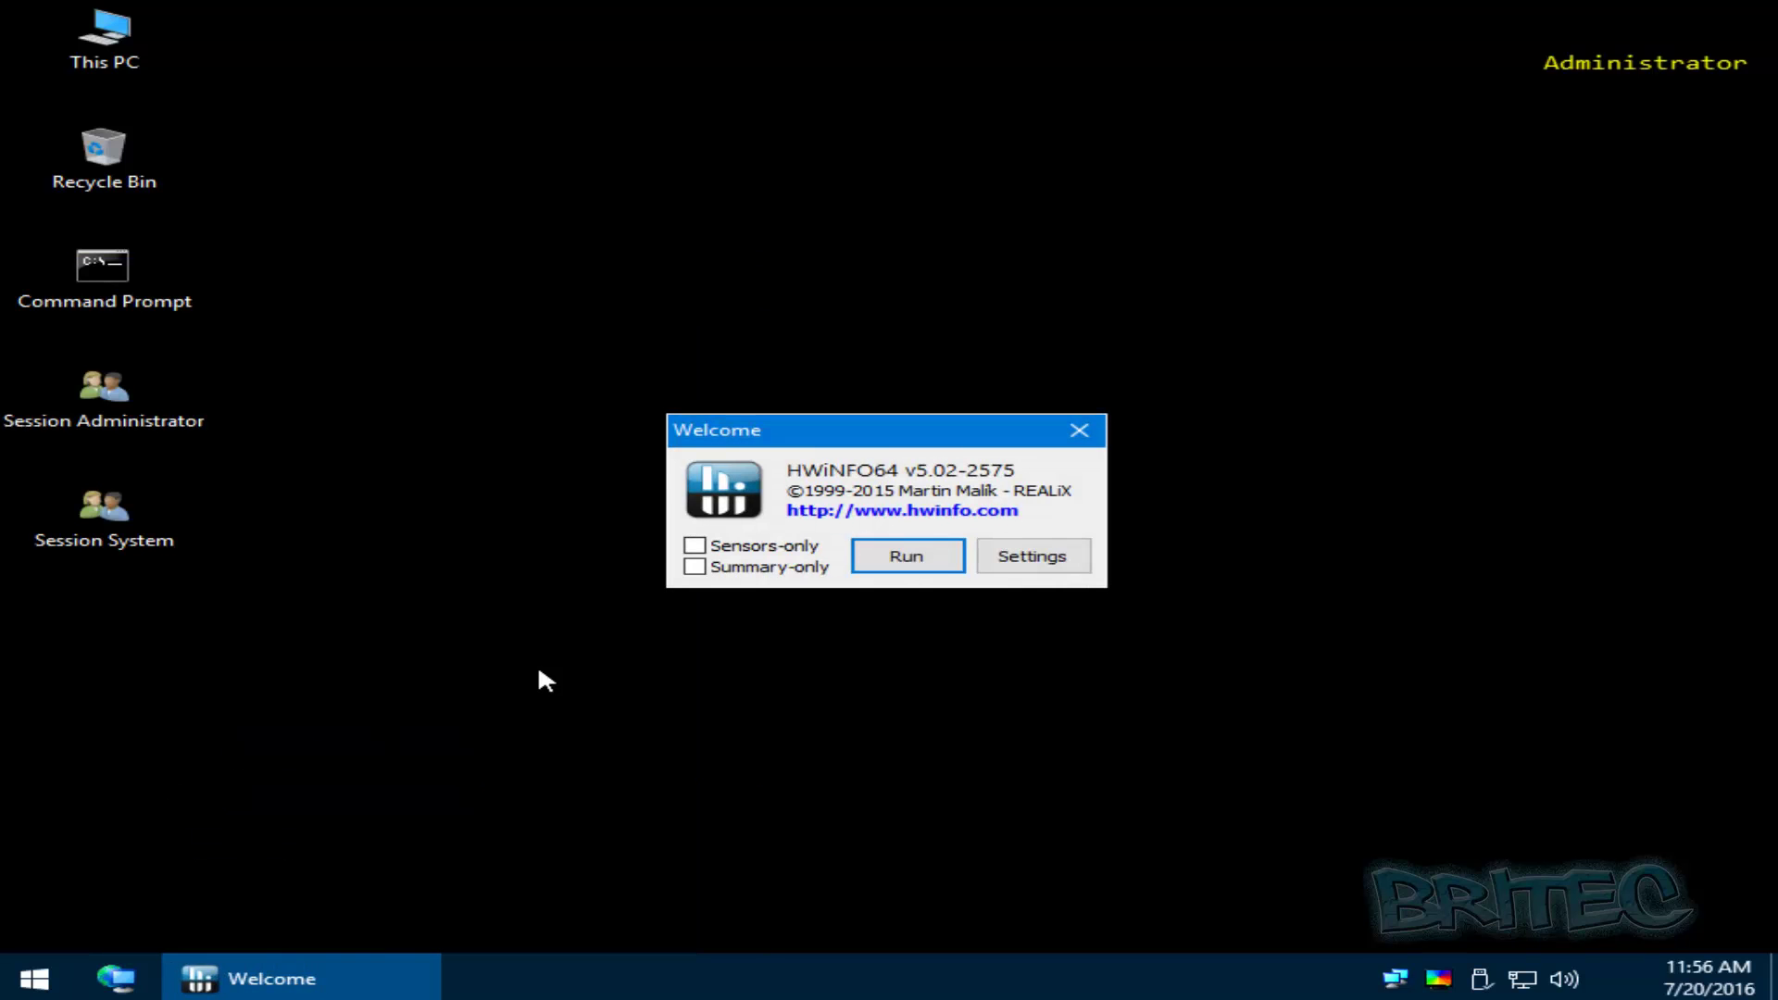
click(903, 559)
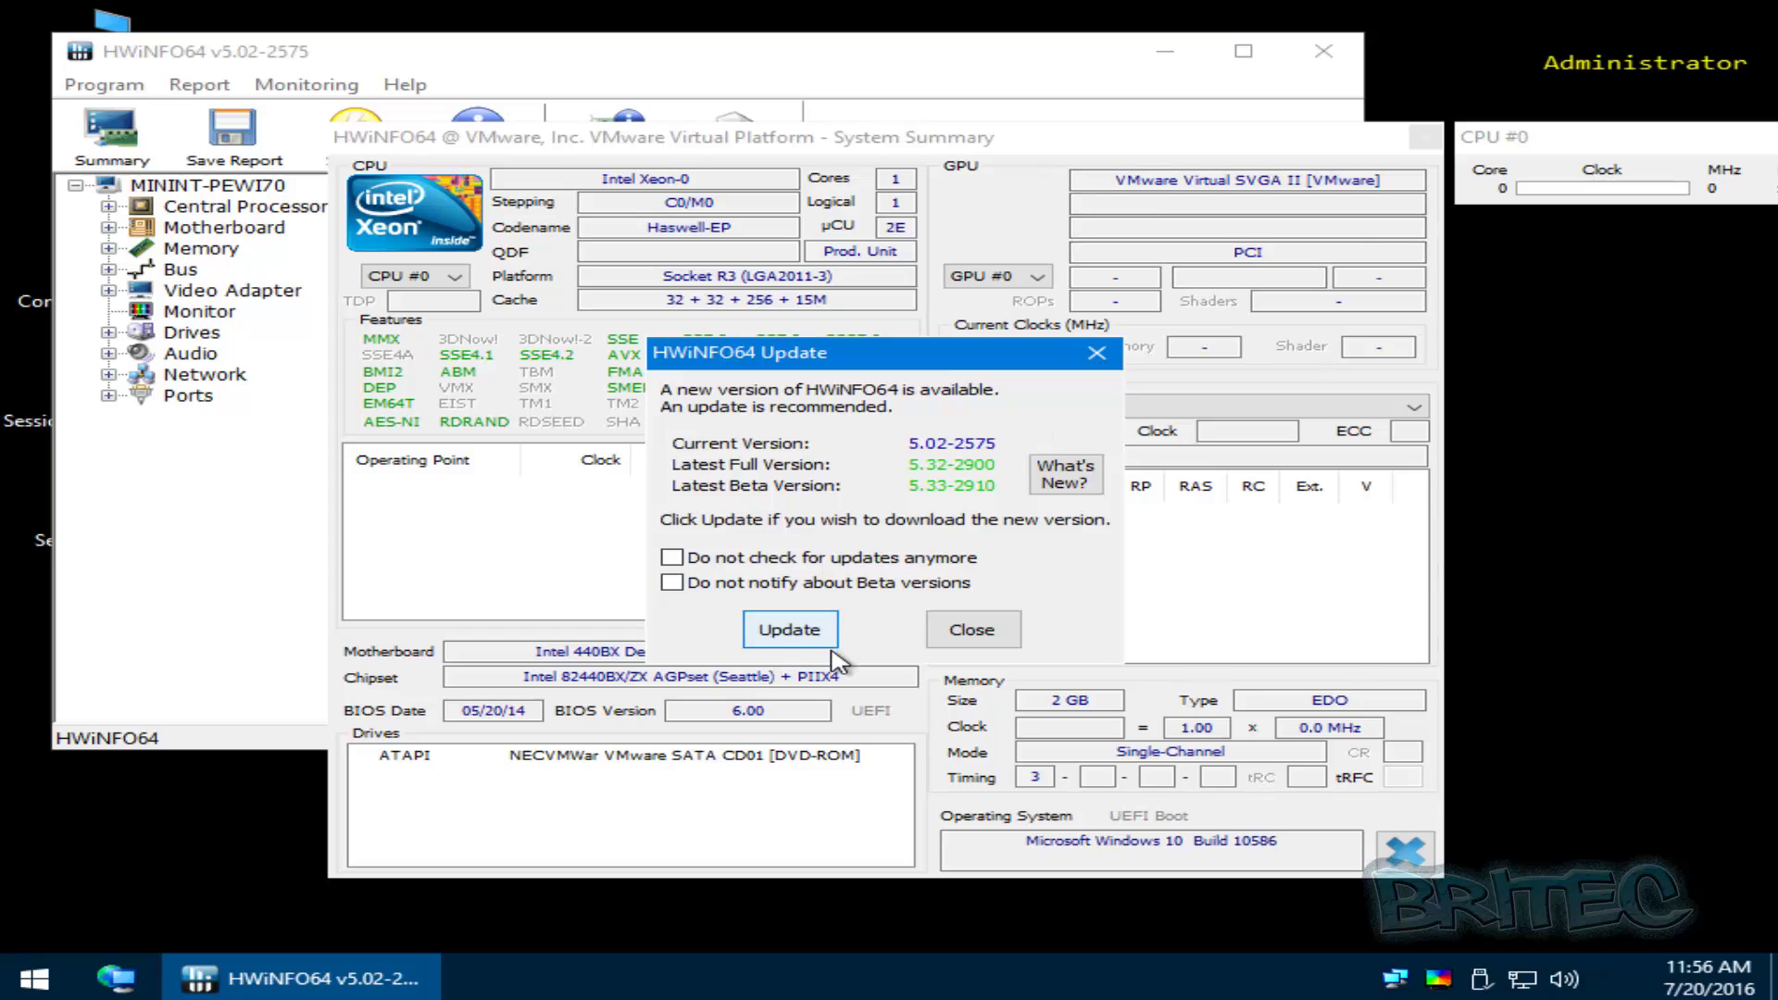
Dismiss the update offer and summary, review Motherboard and Bus details, then quit HWiNFO64
click(936, 637)
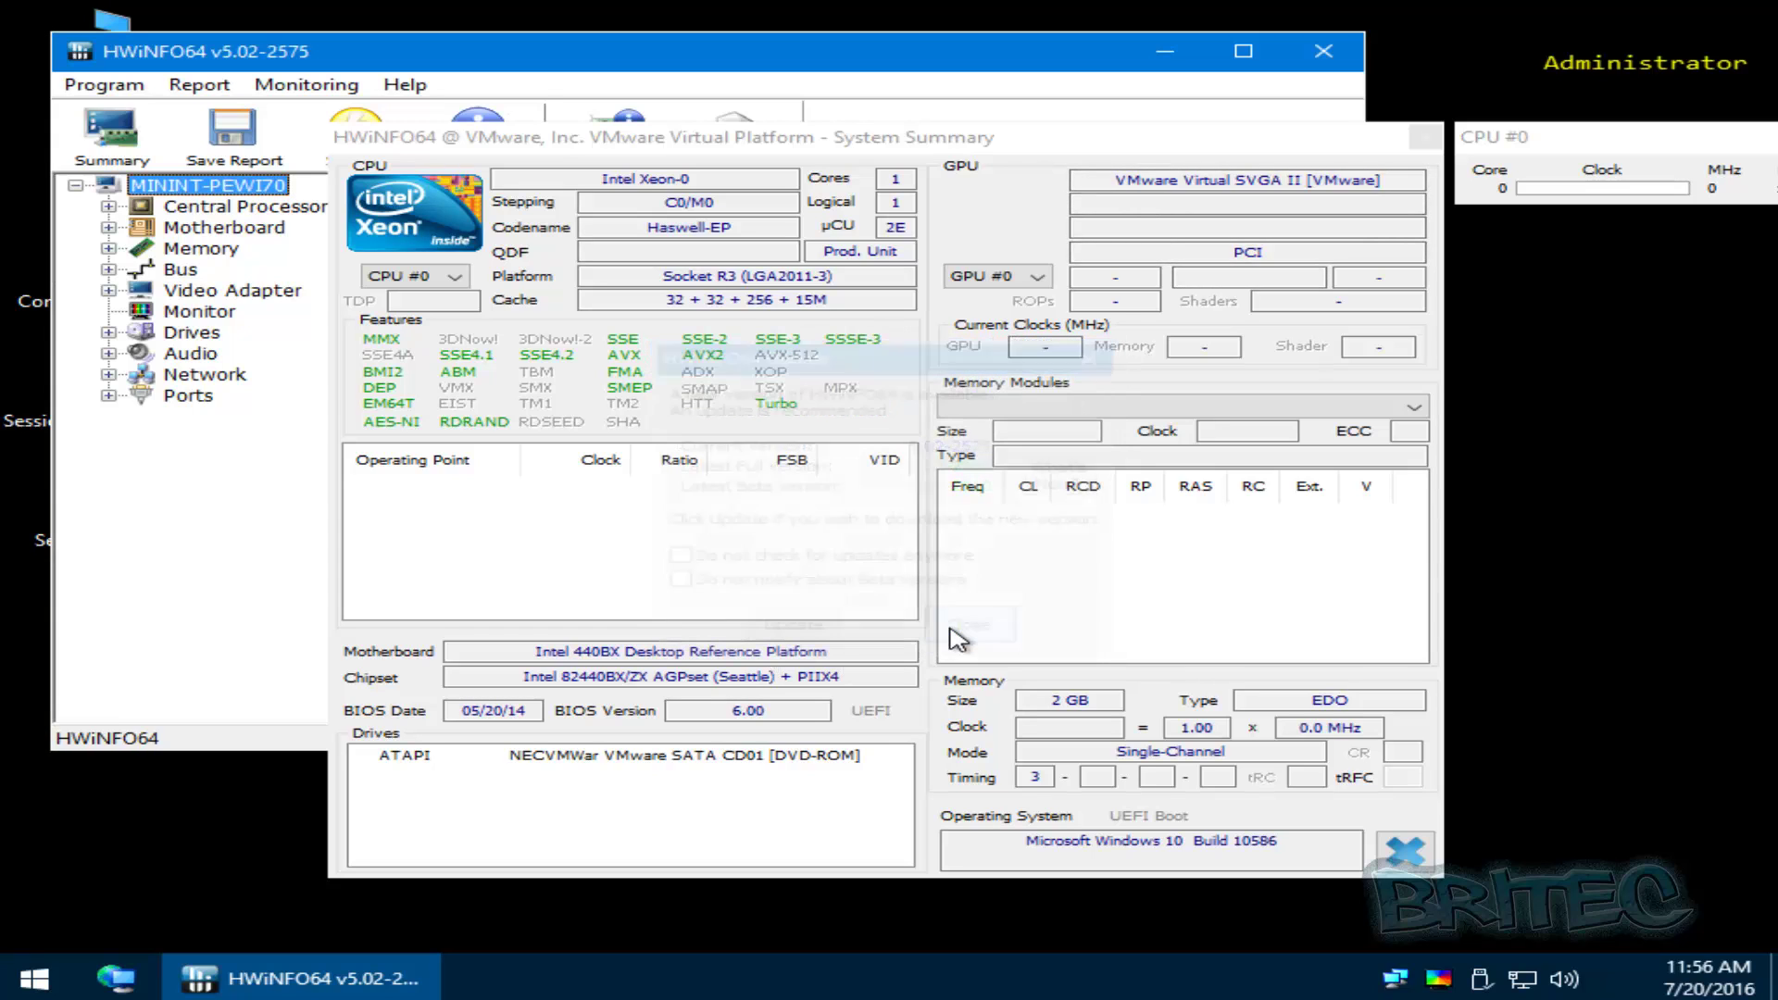
click(1424, 139)
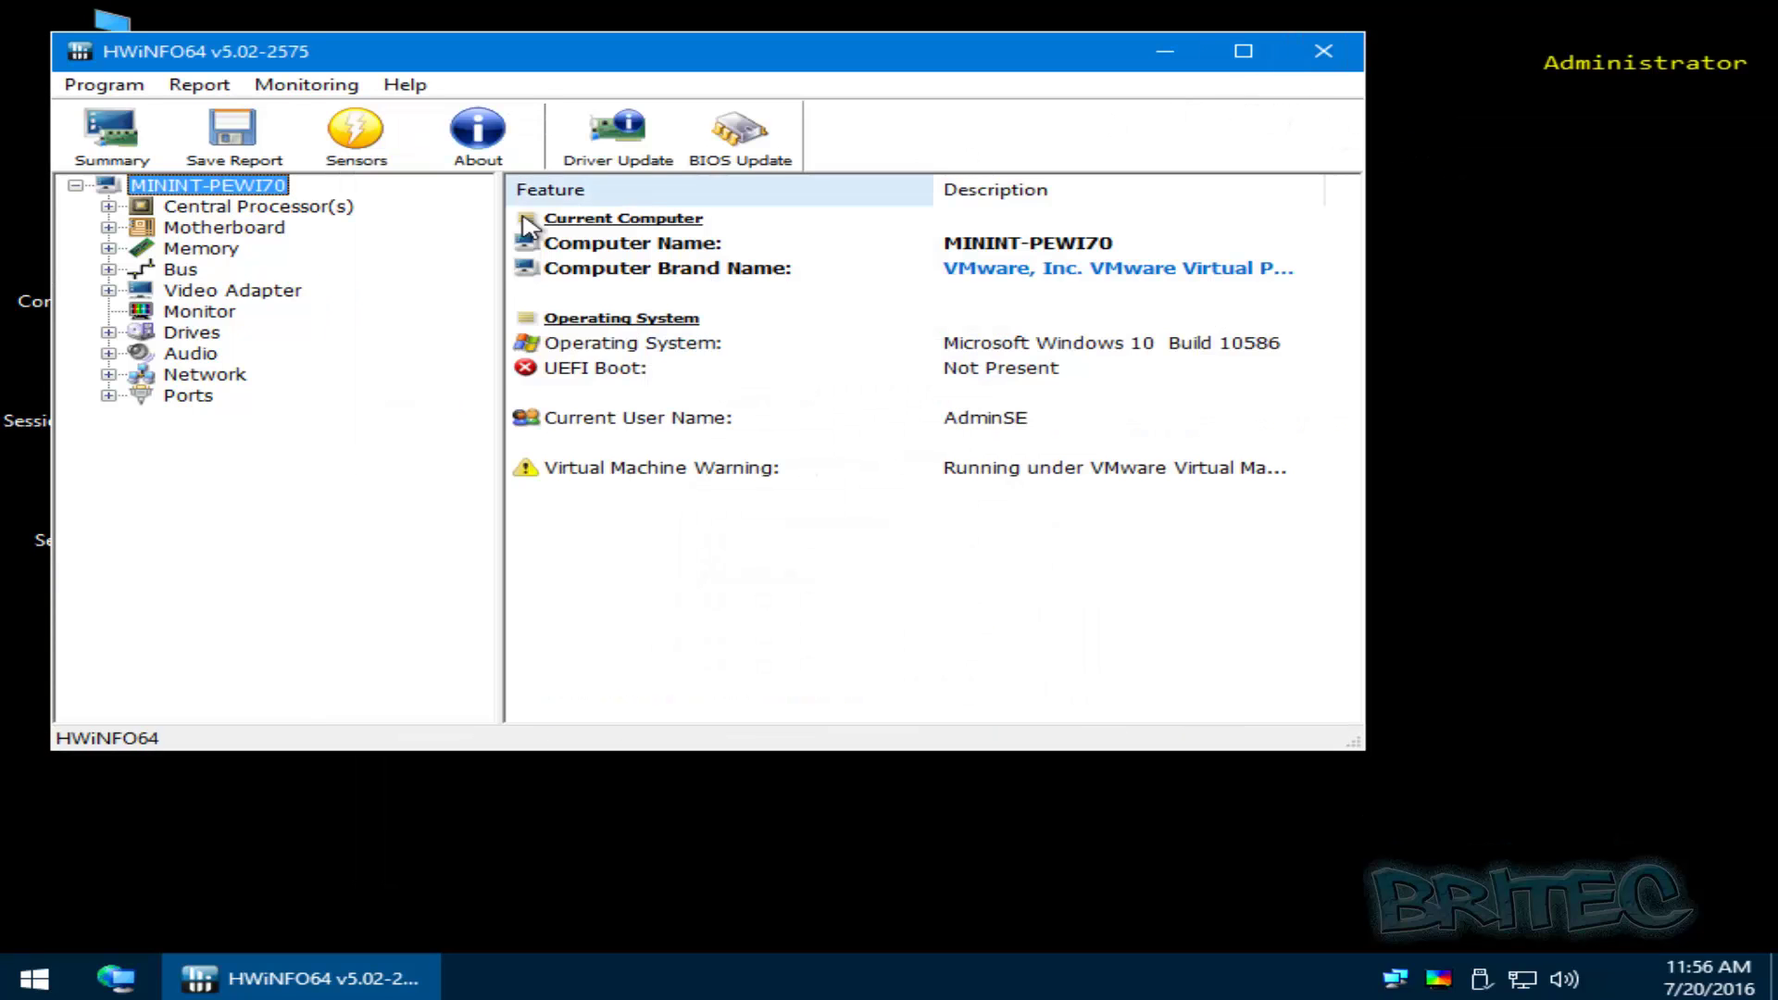
drag(422, 63, 530, 113)
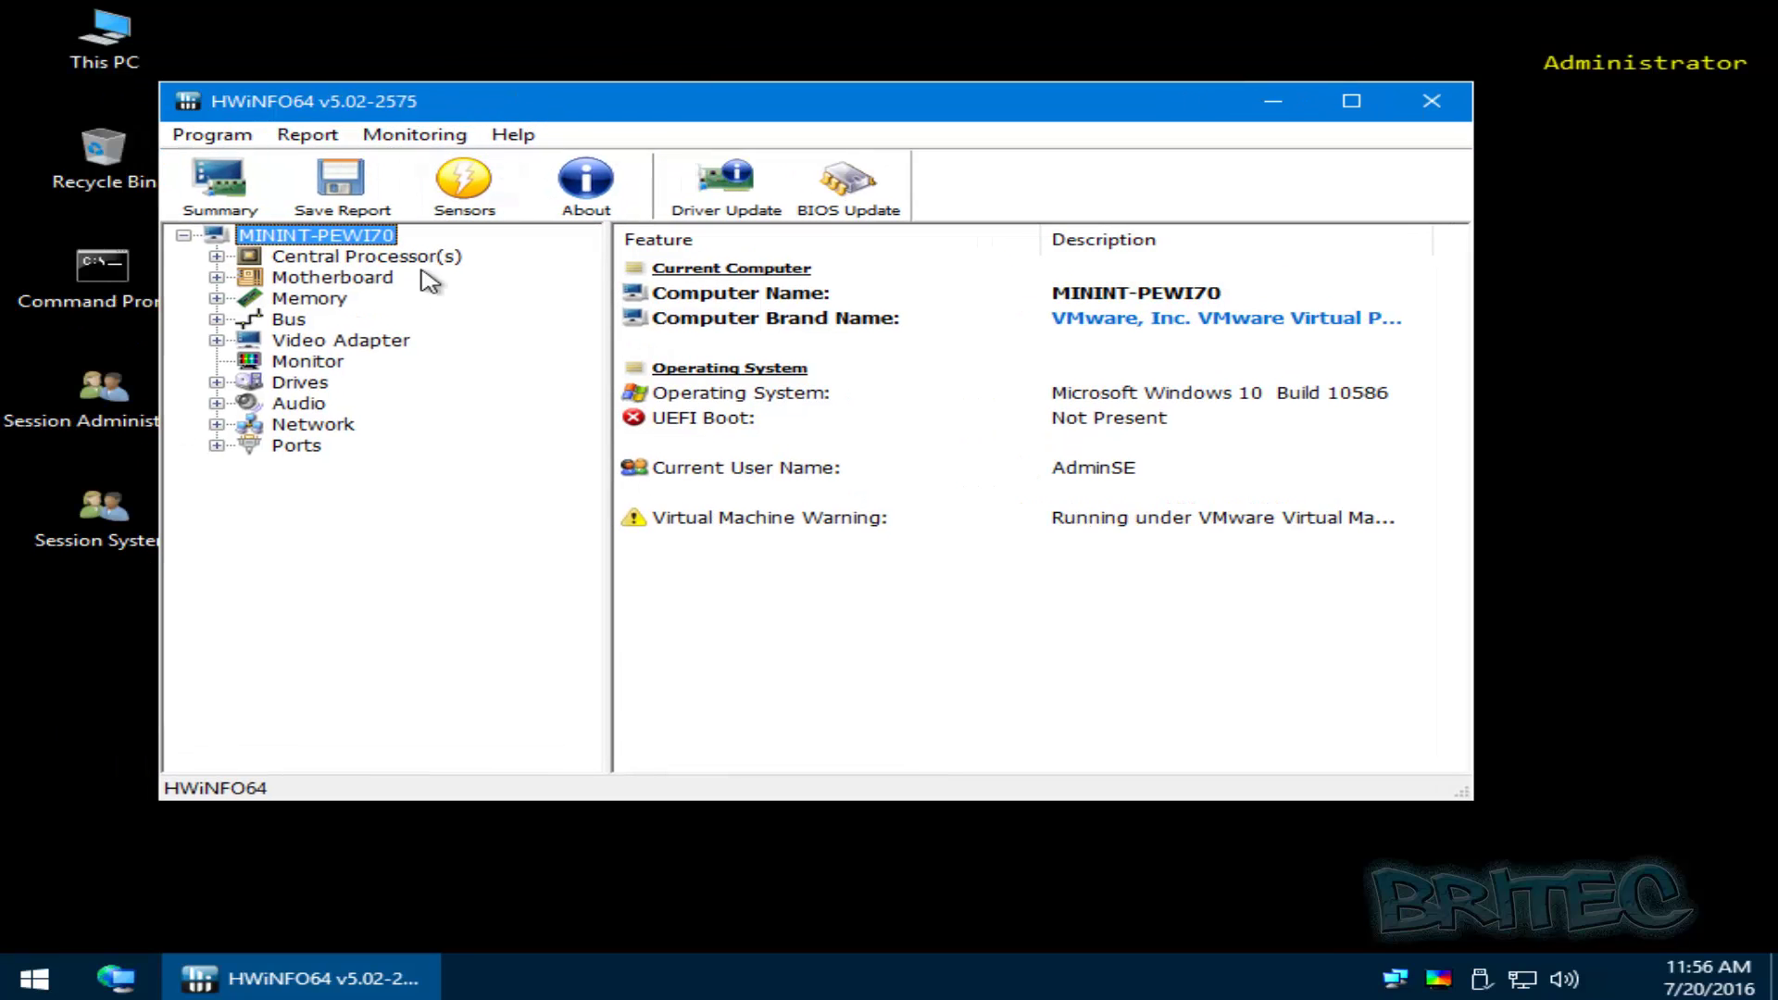
click(333, 278)
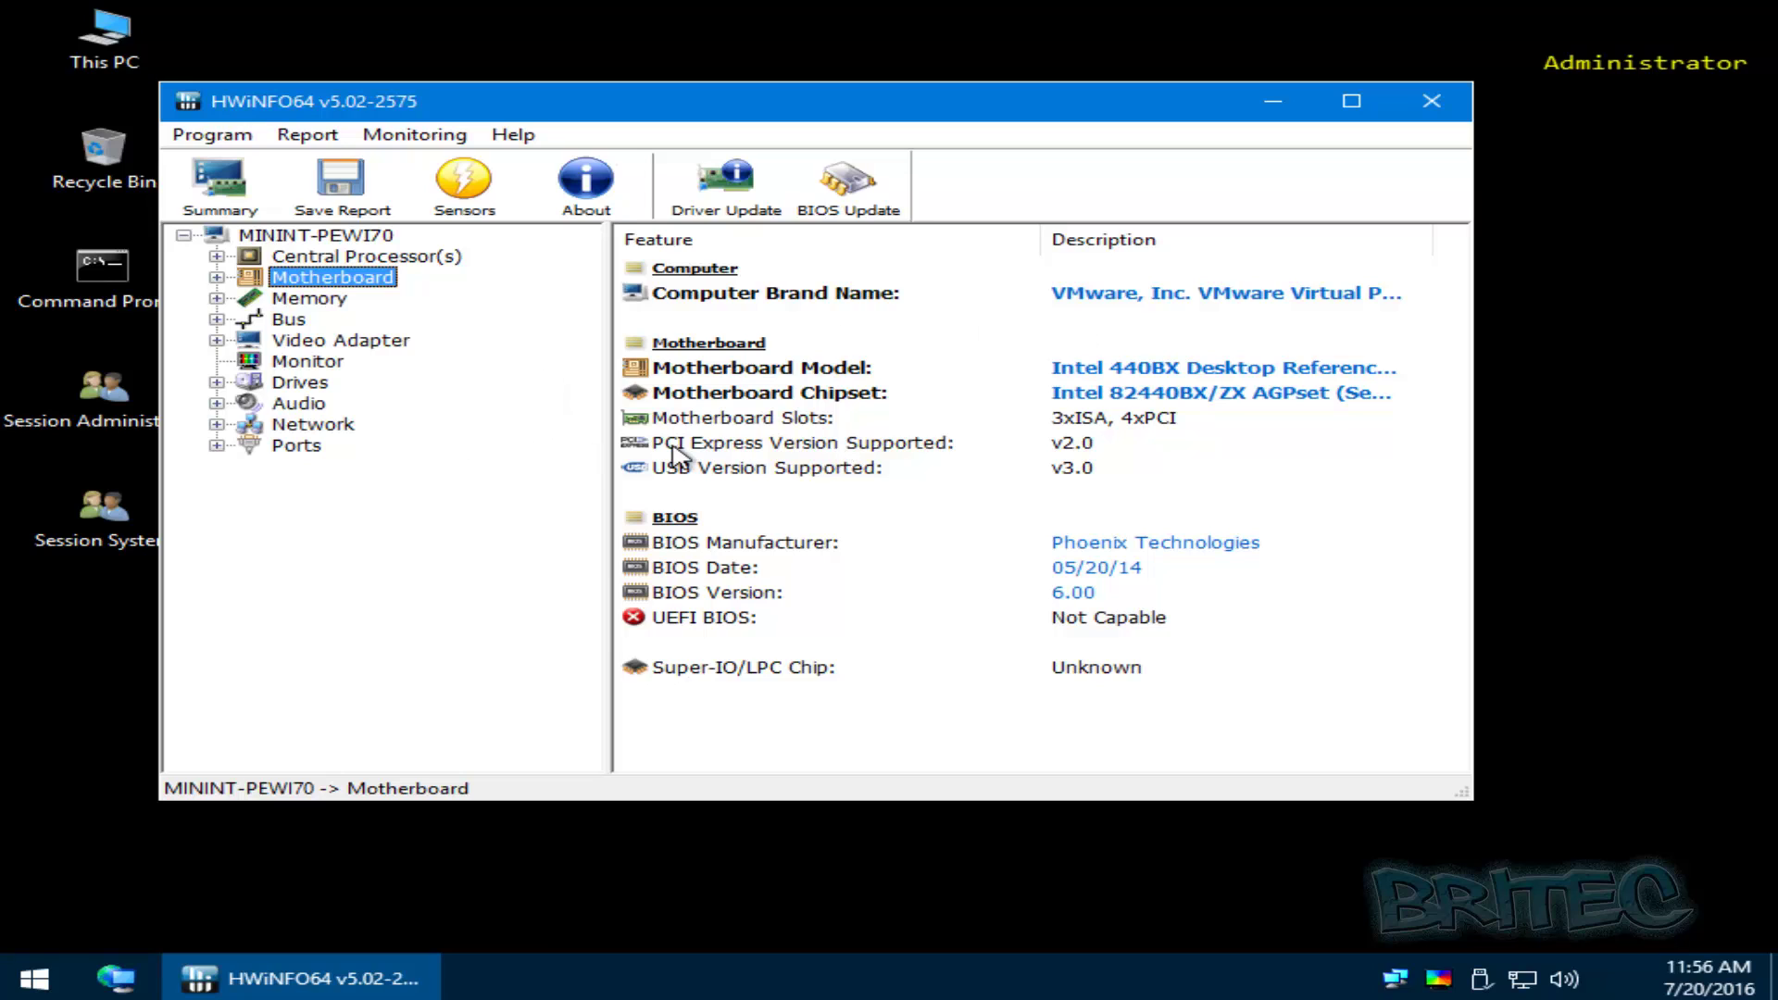
click(278, 321)
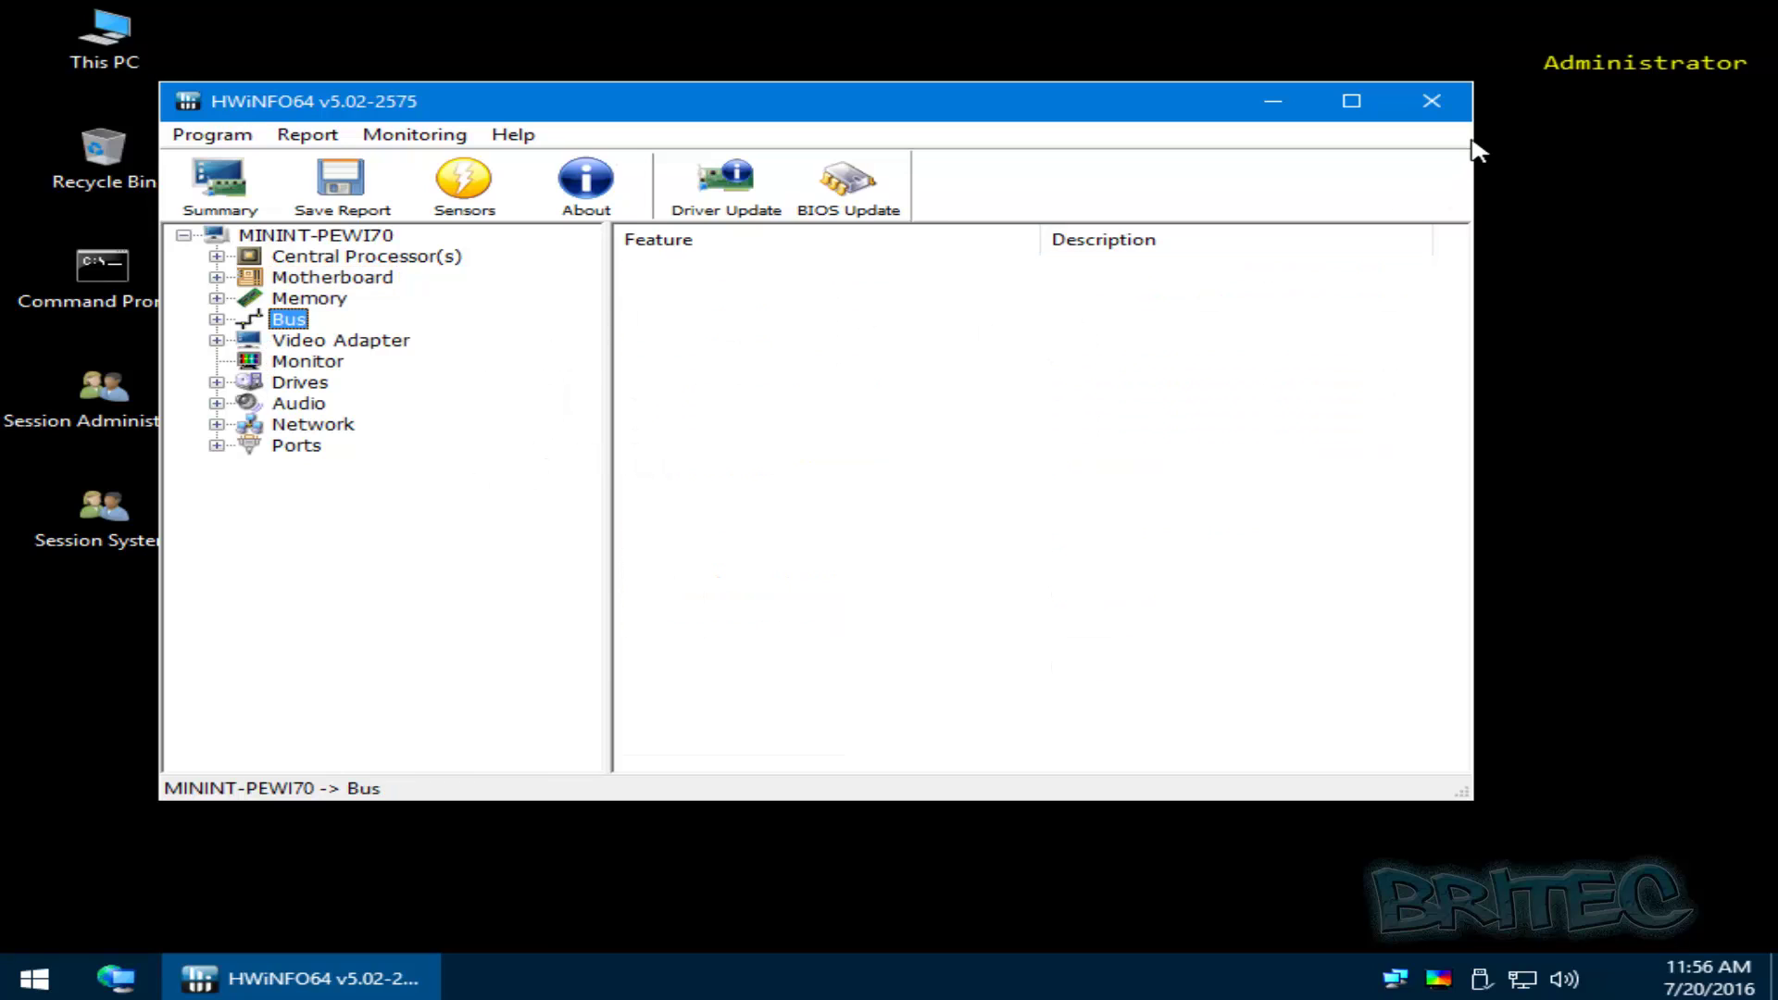
click(1431, 102)
Launch Session System from All Programs > System Tools to run the desktop as System
click(34, 980)
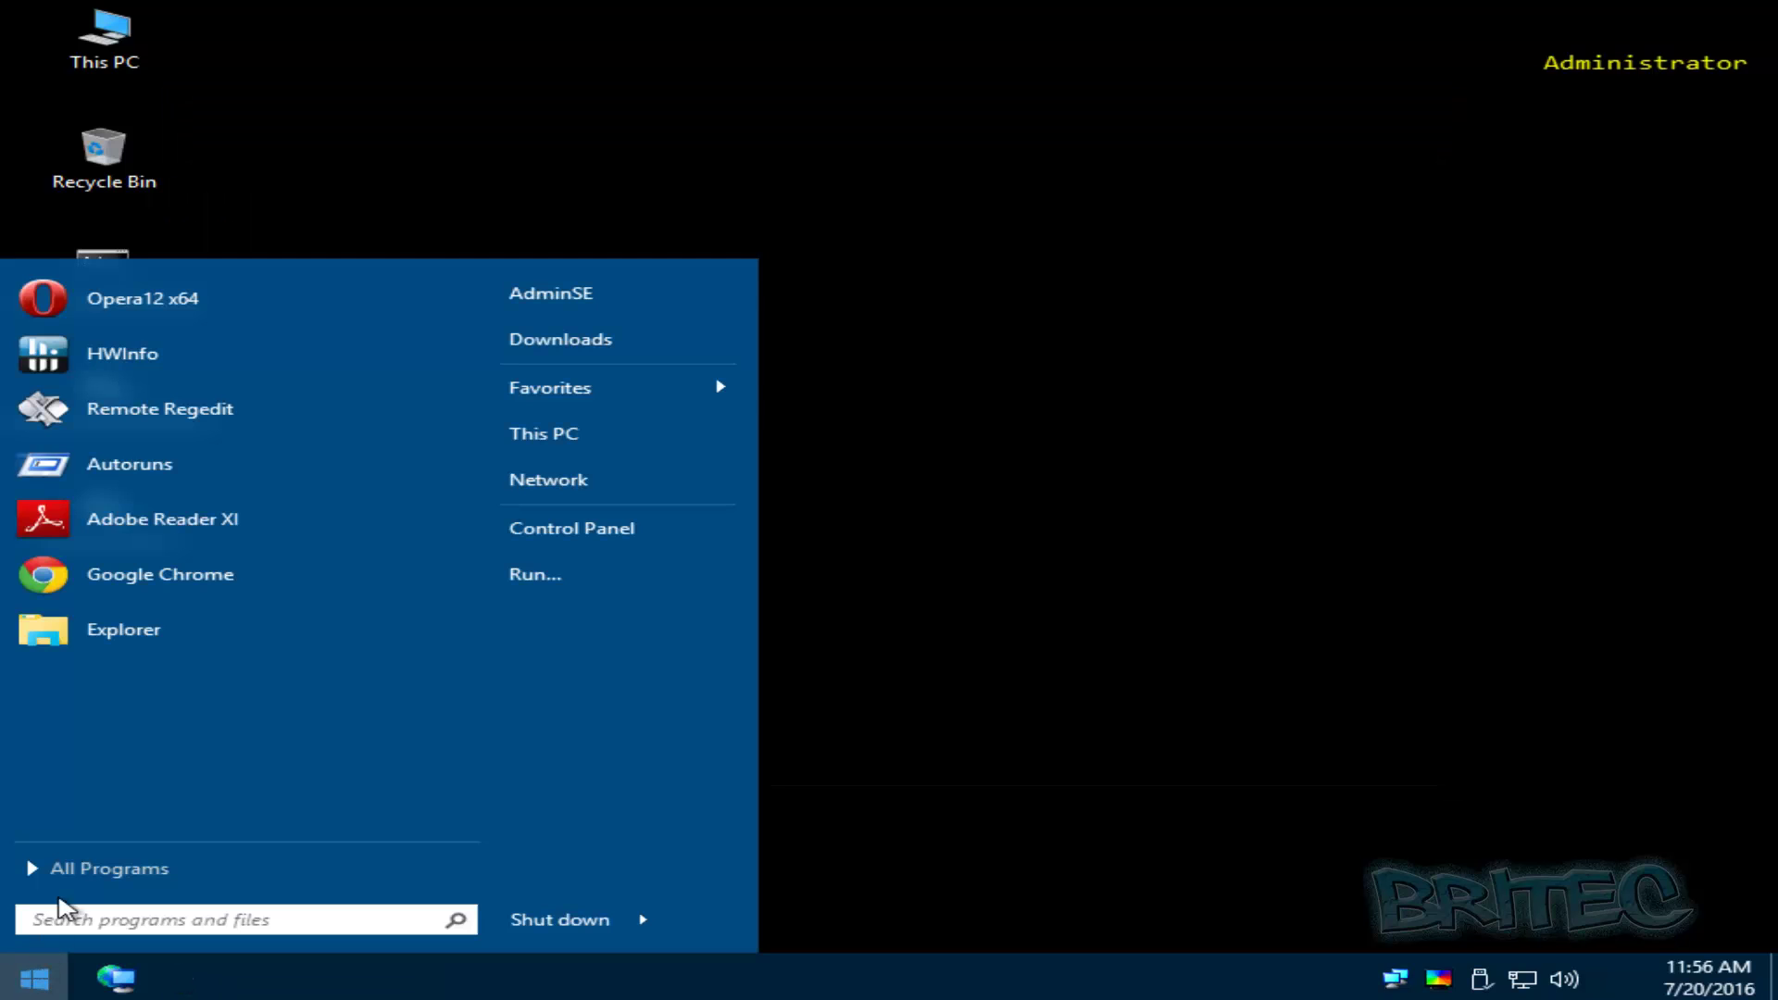
click(67, 880)
click(109, 776)
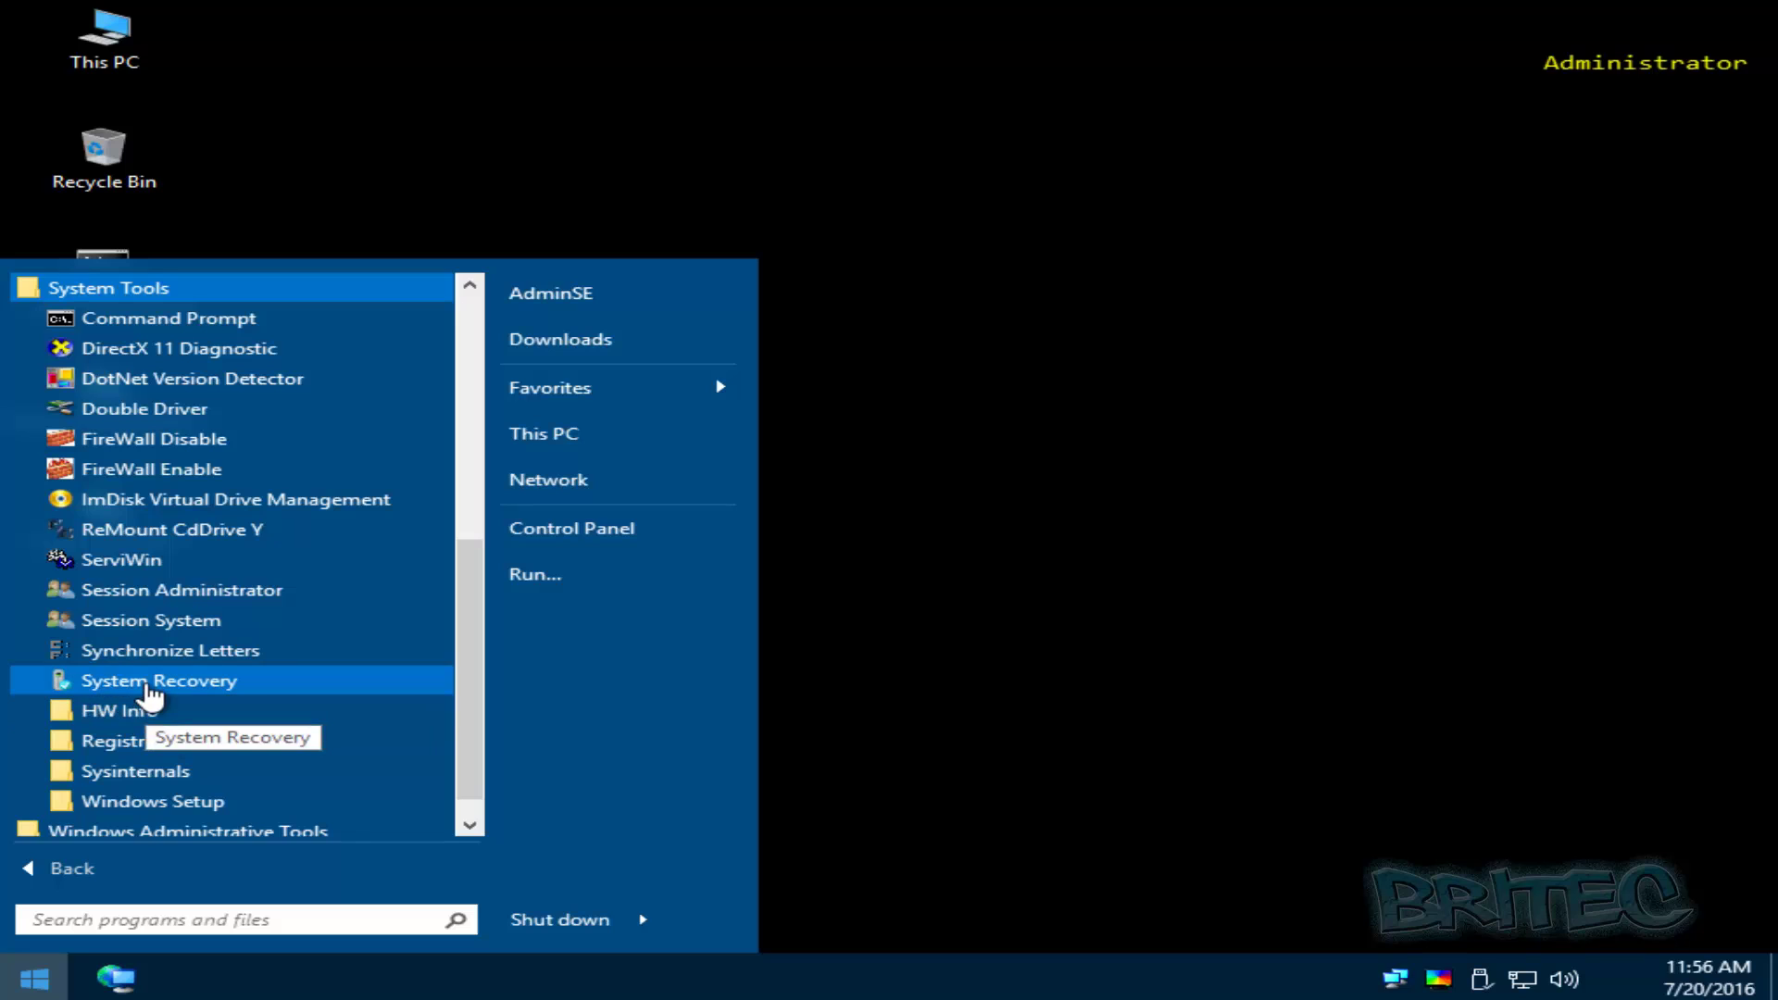
click(137, 633)
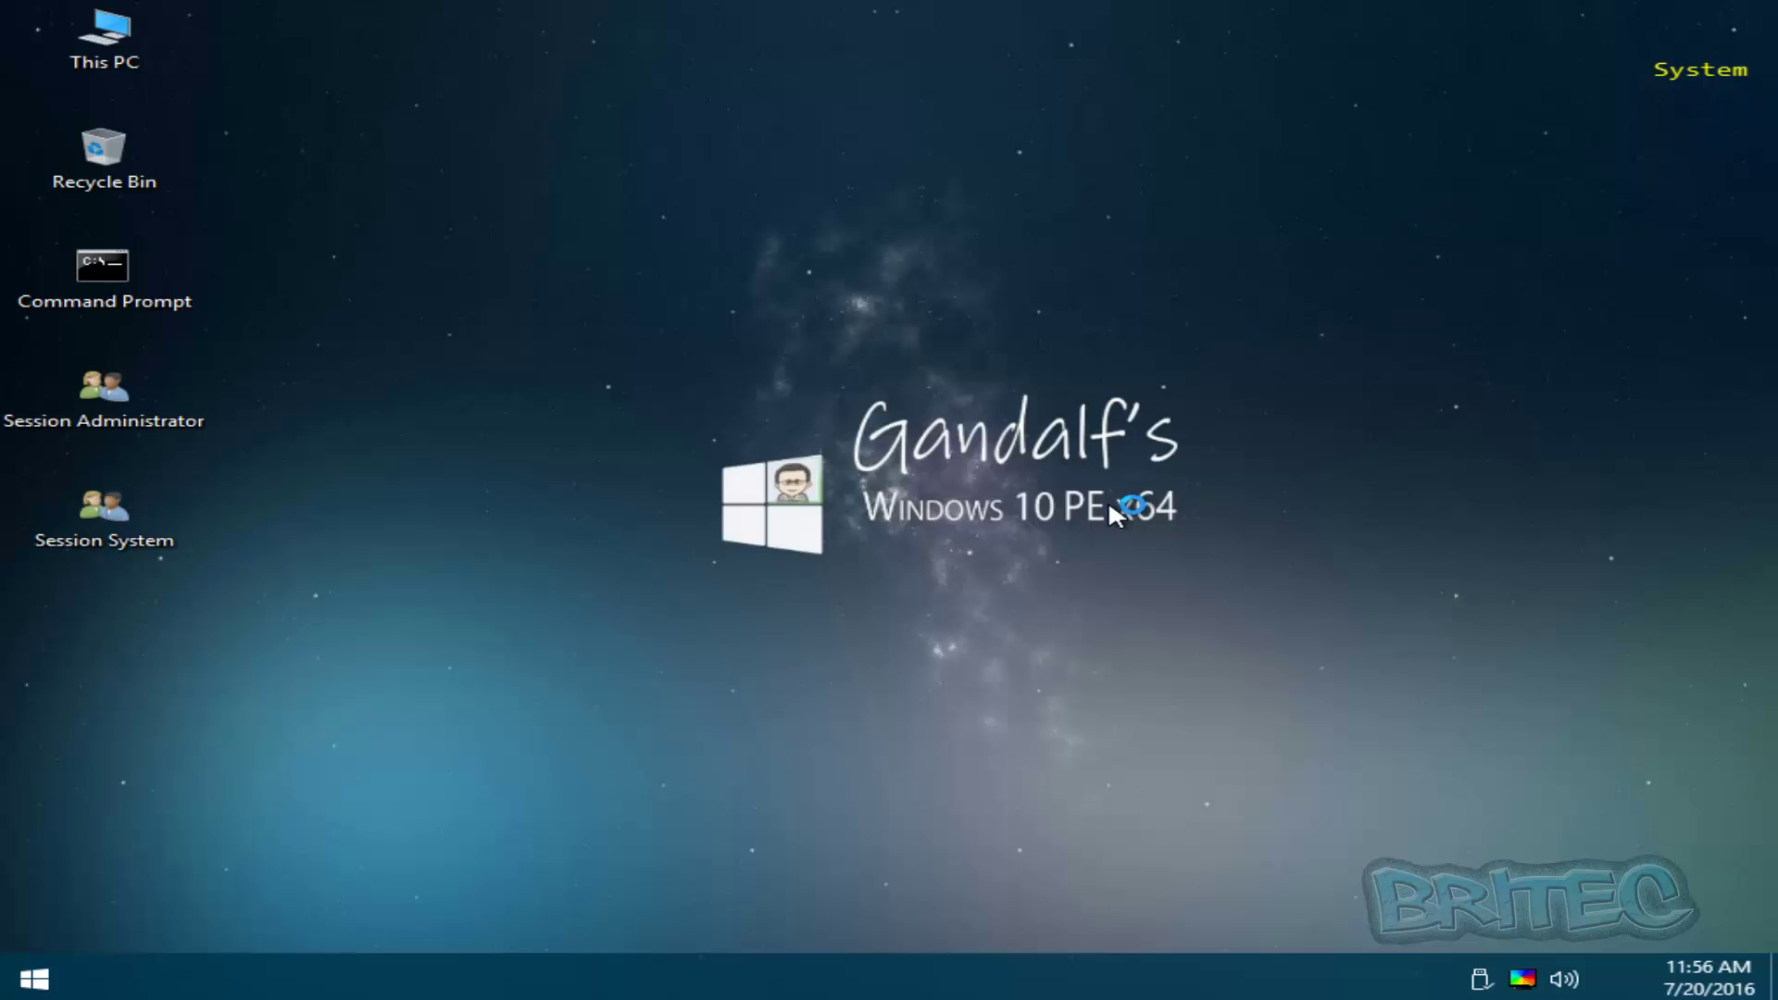
Expand Security, view the AntiVirus tools, then open KeyFinders showing Magic Jelly Bean Keyfinder and ProduKey
click(42, 981)
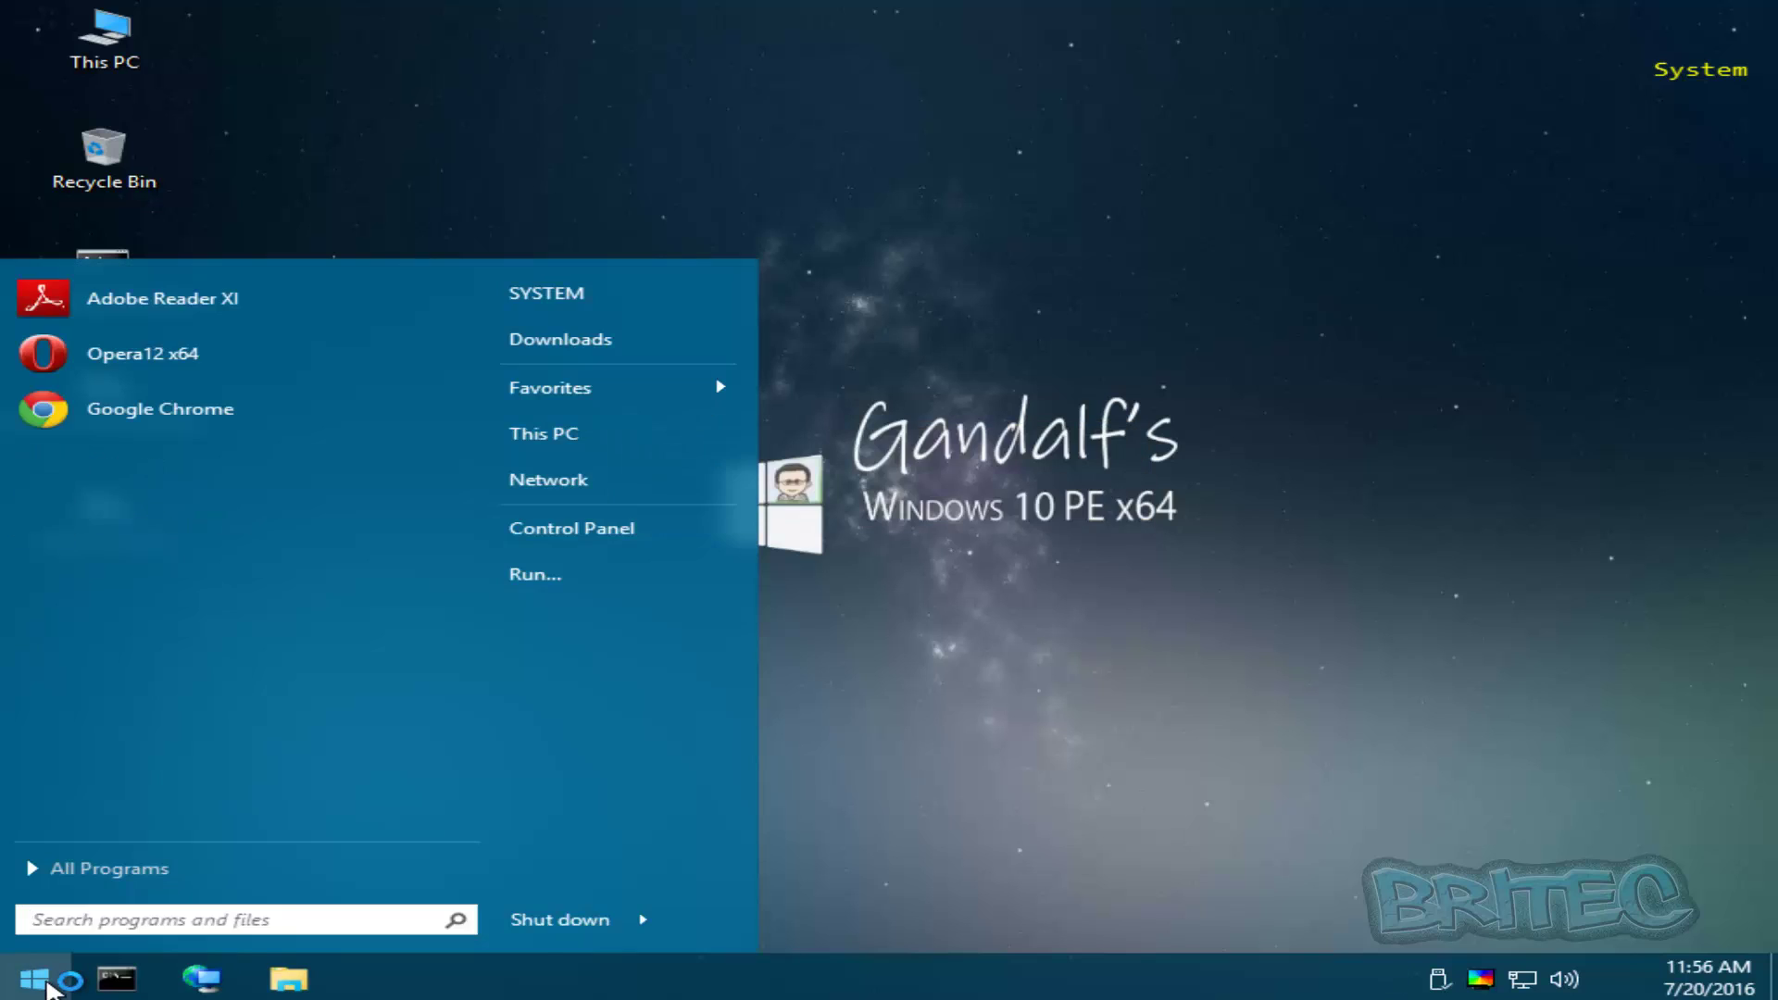
click(41, 982)
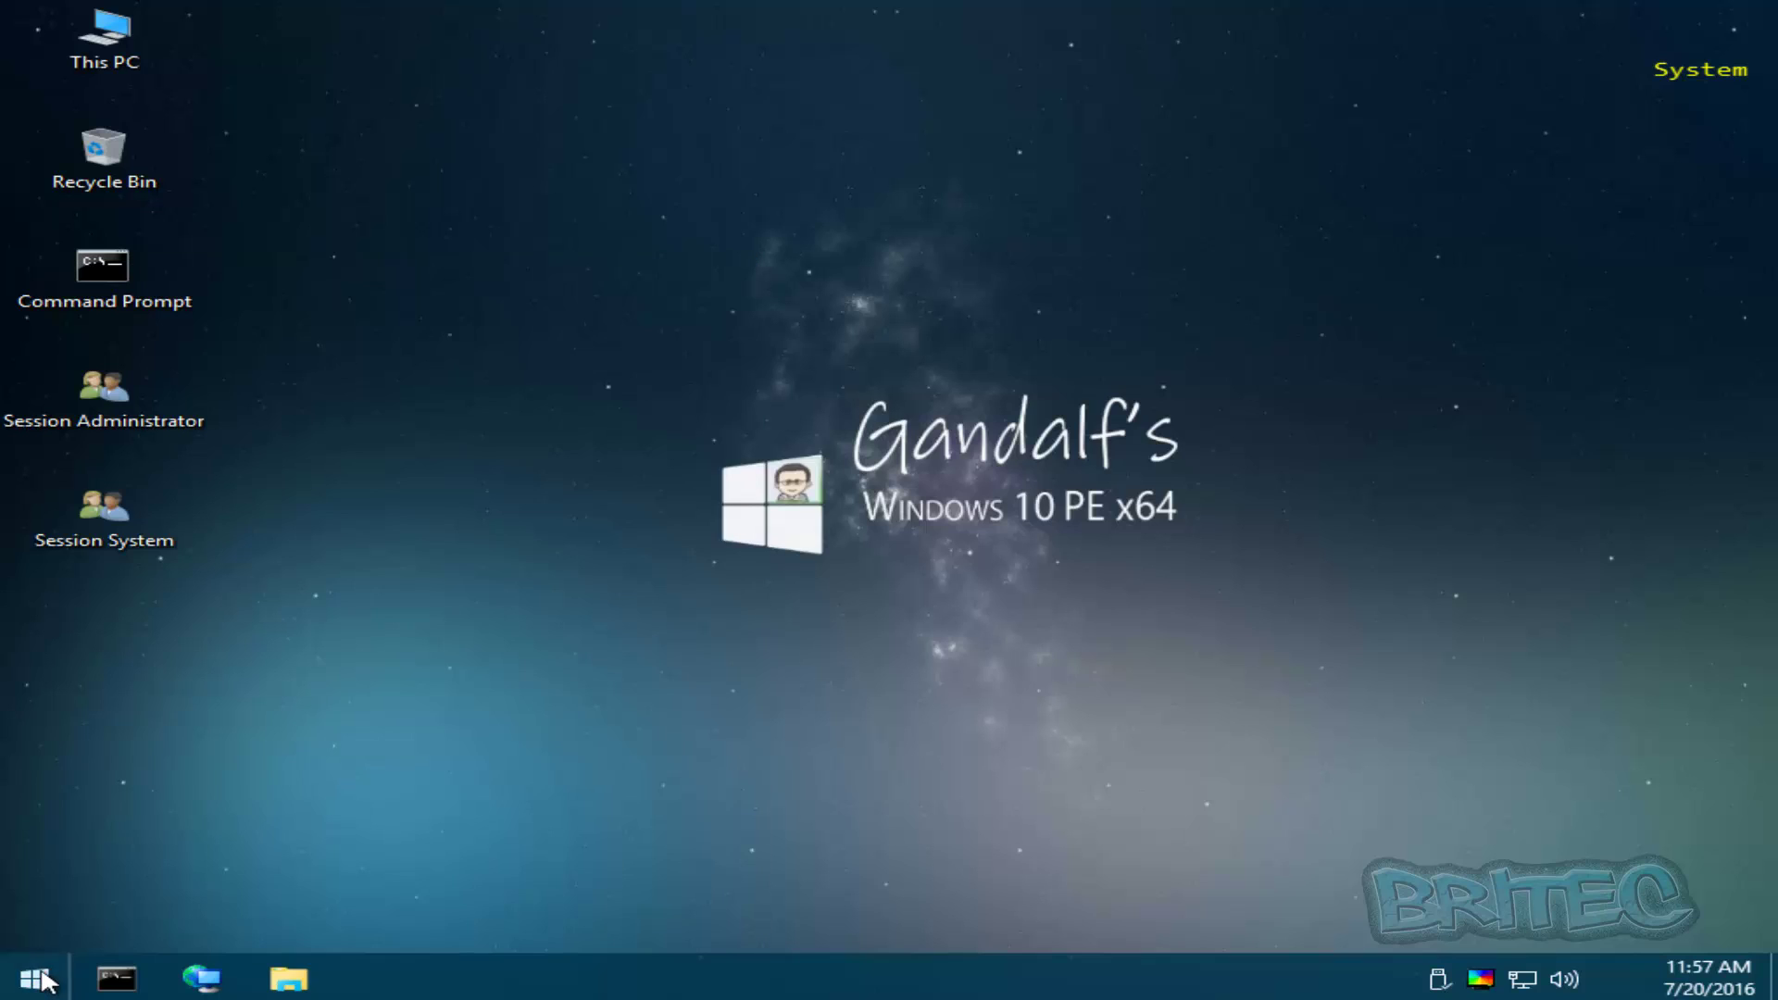
click(40, 984)
click(101, 857)
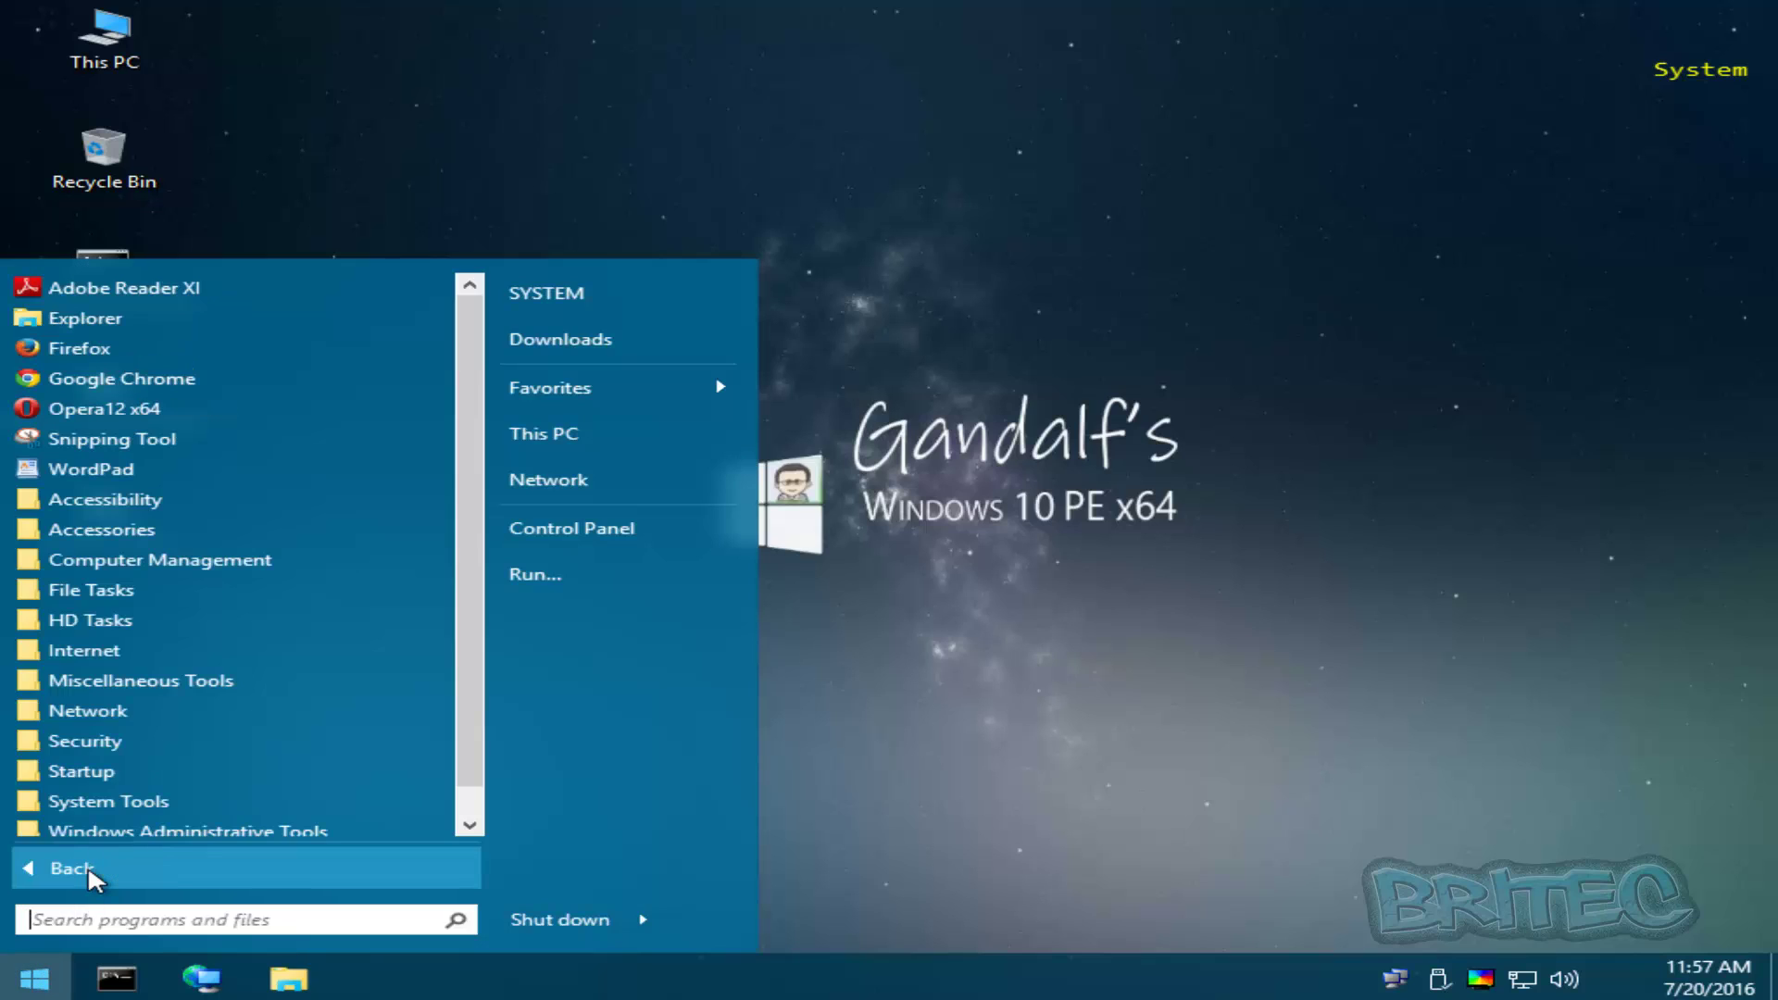
click(110, 773)
click(118, 743)
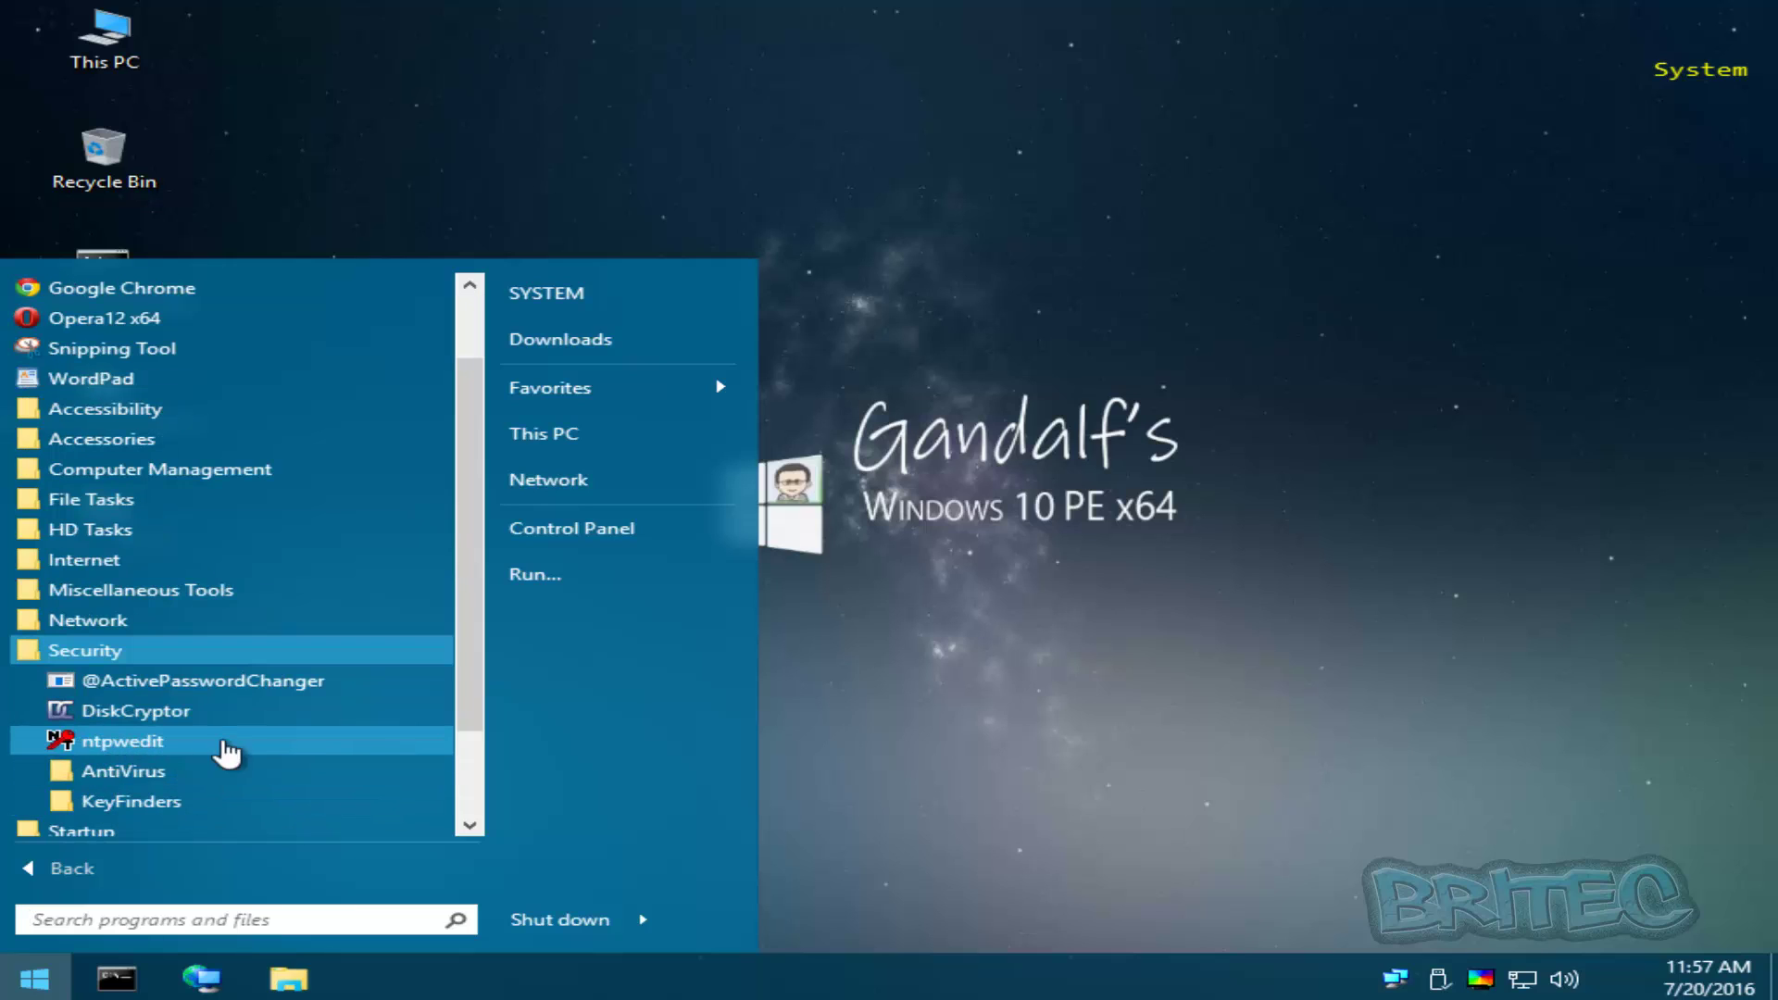
click(177, 778)
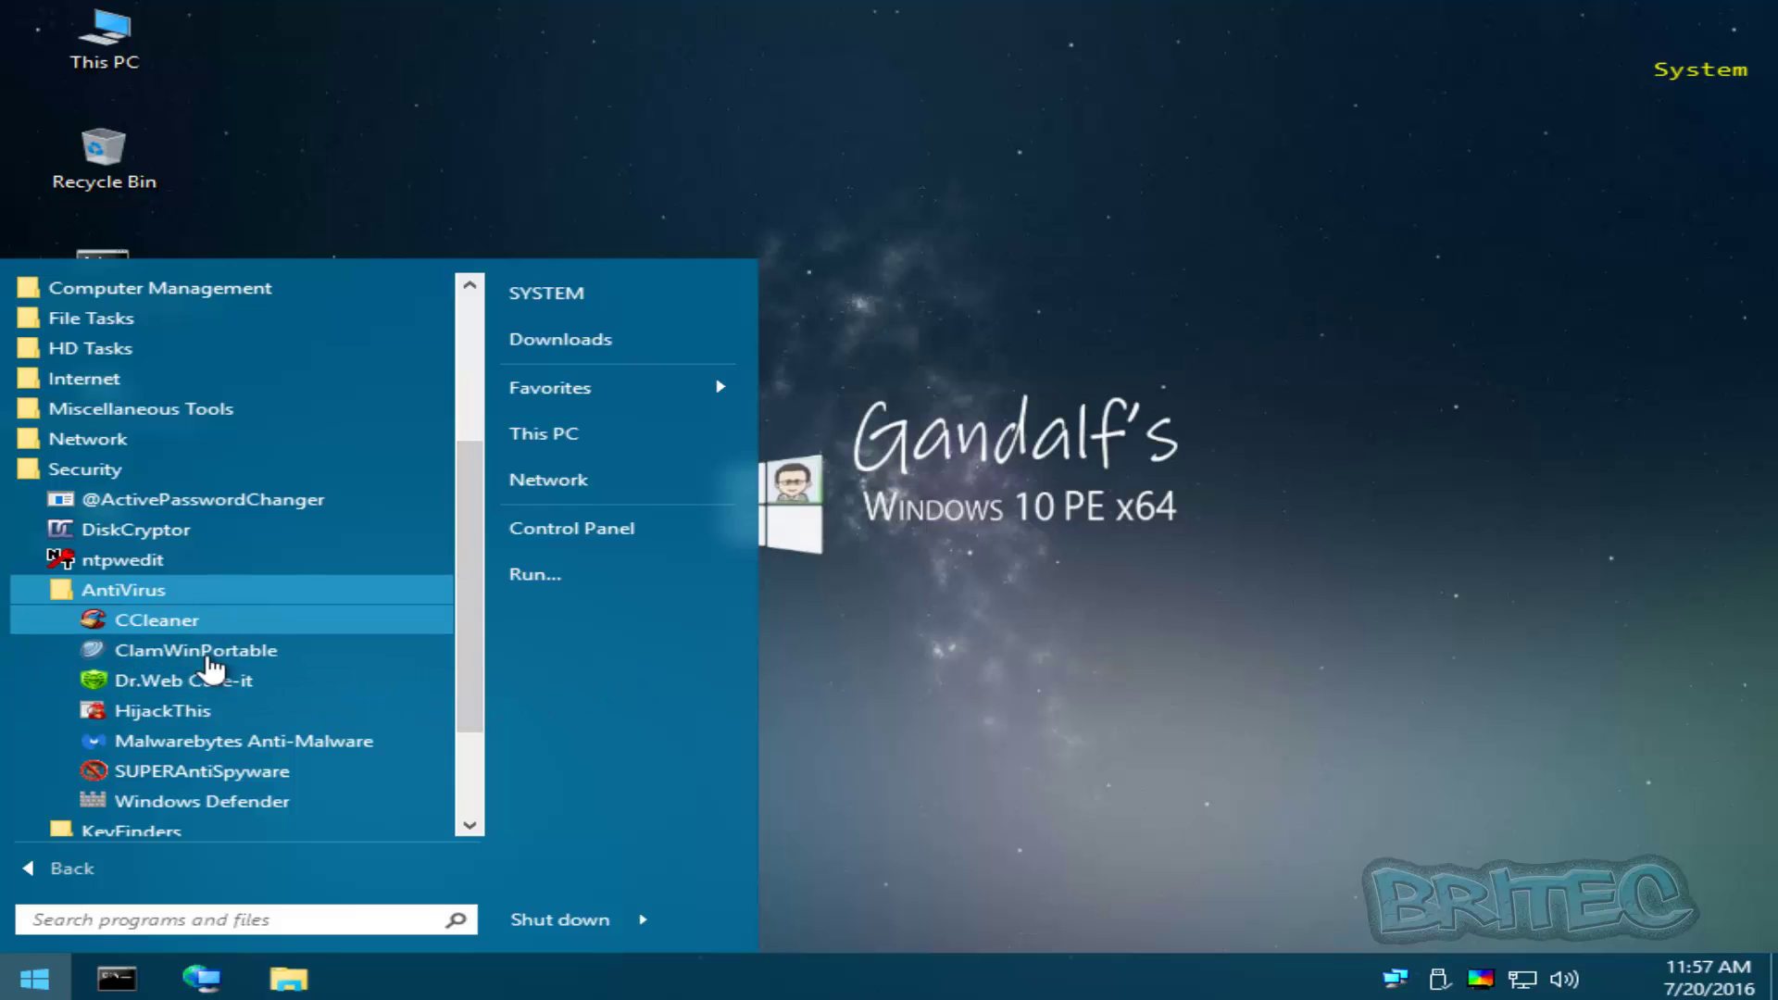
click(134, 598)
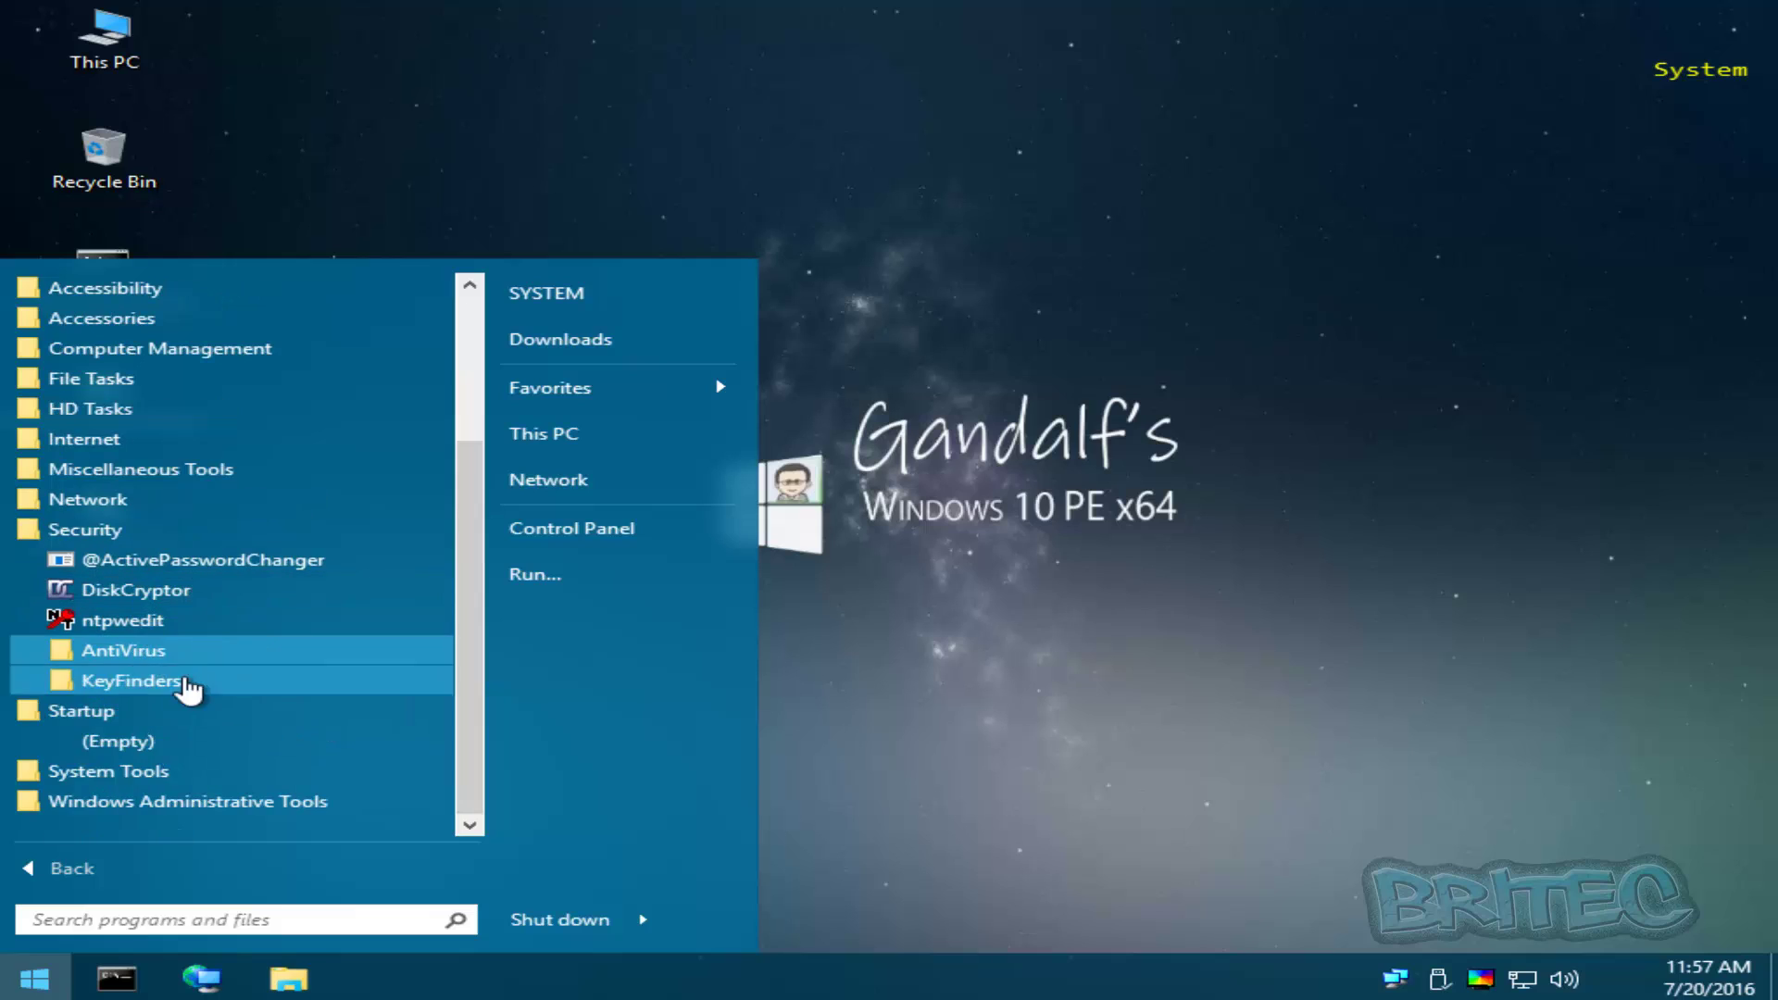
click(137, 686)
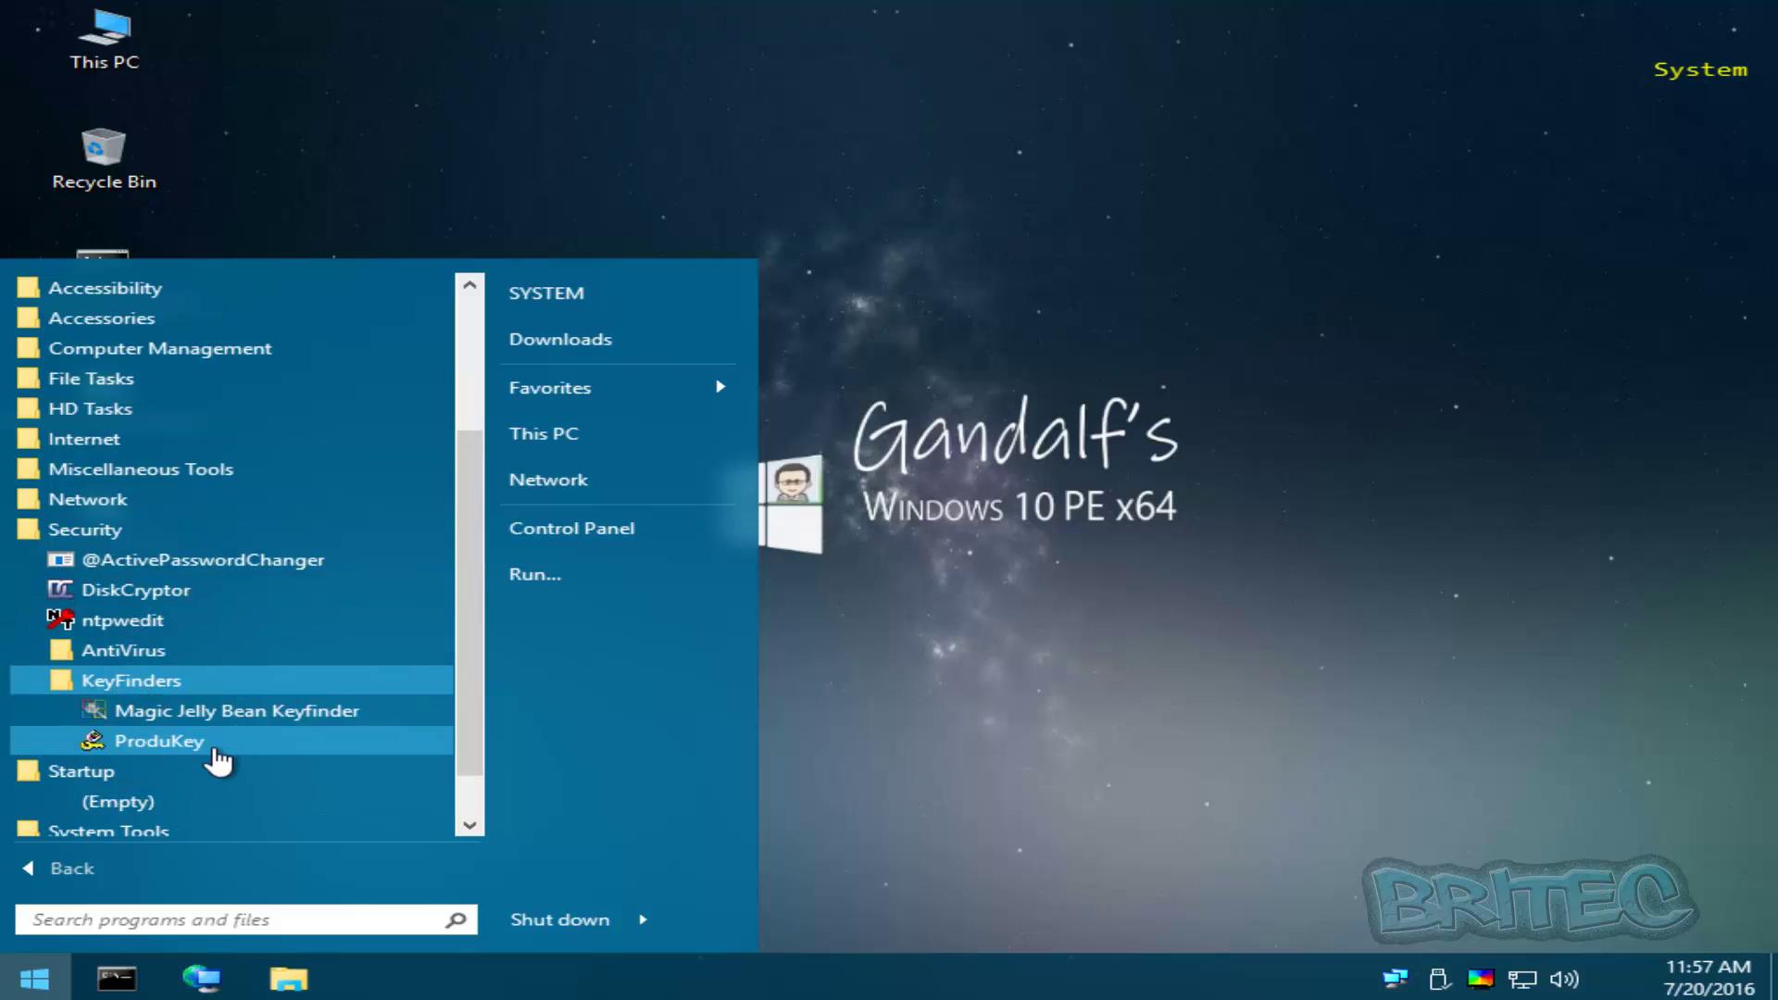
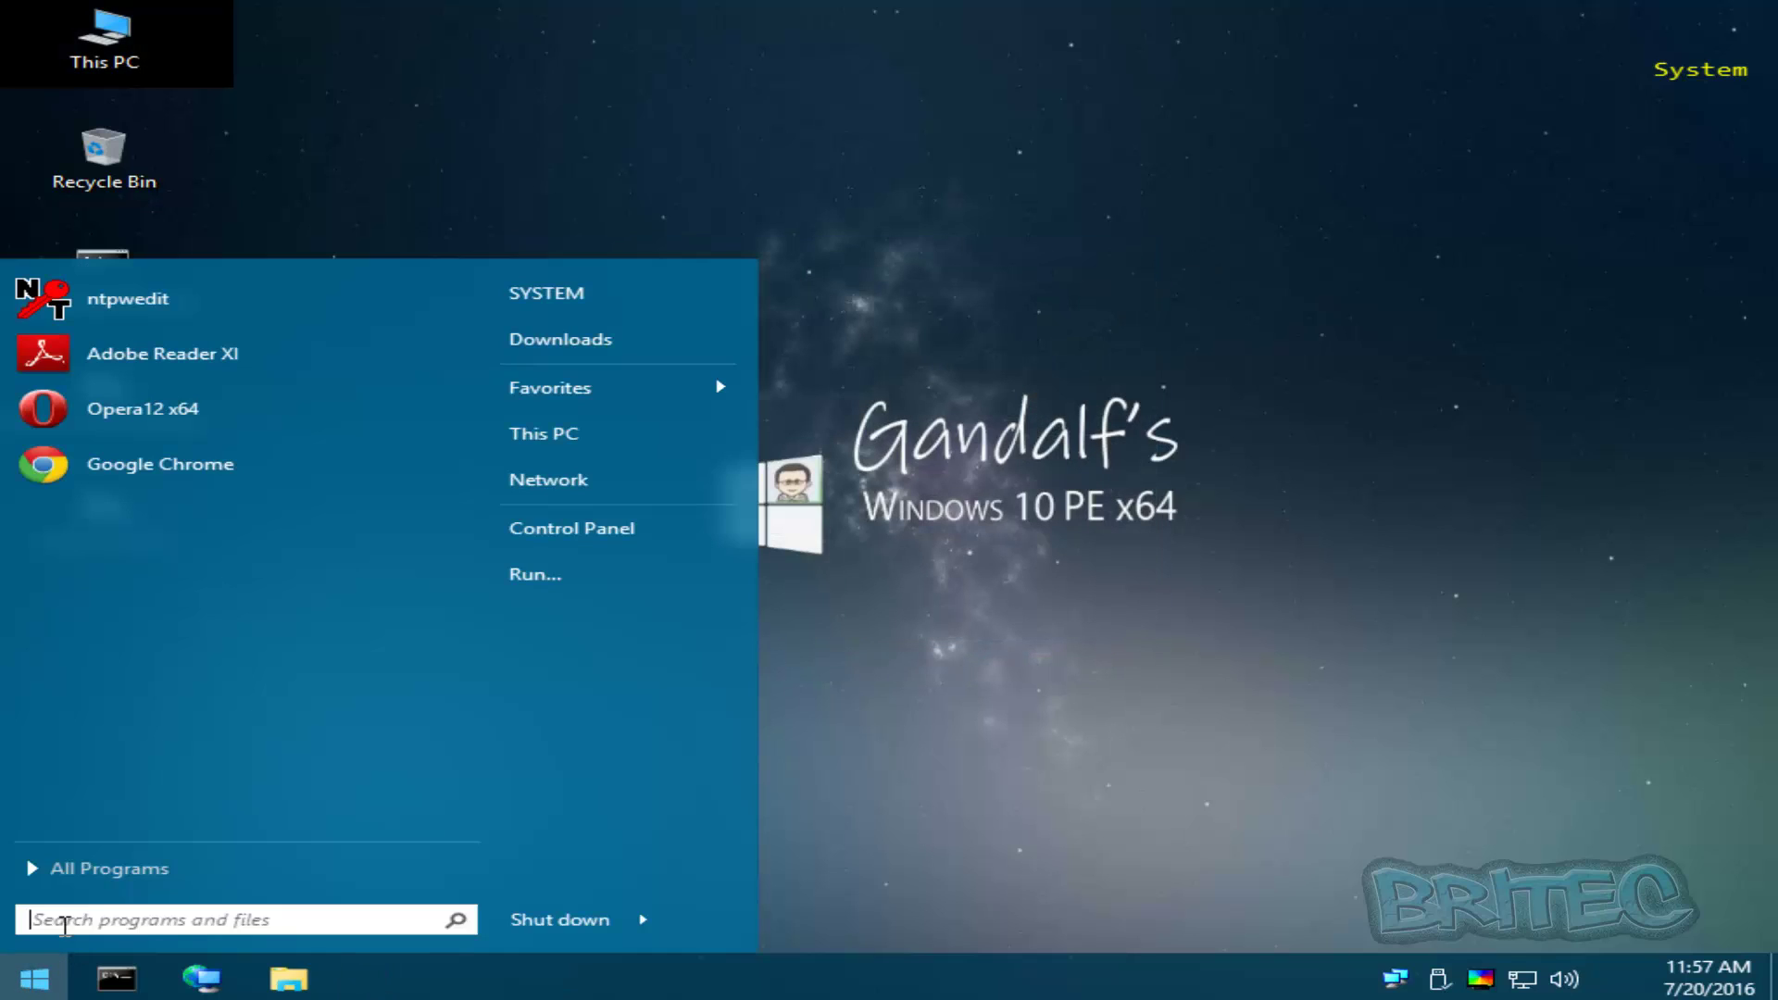
Show All Programs and expand the Security and Network tool folders
click(35, 875)
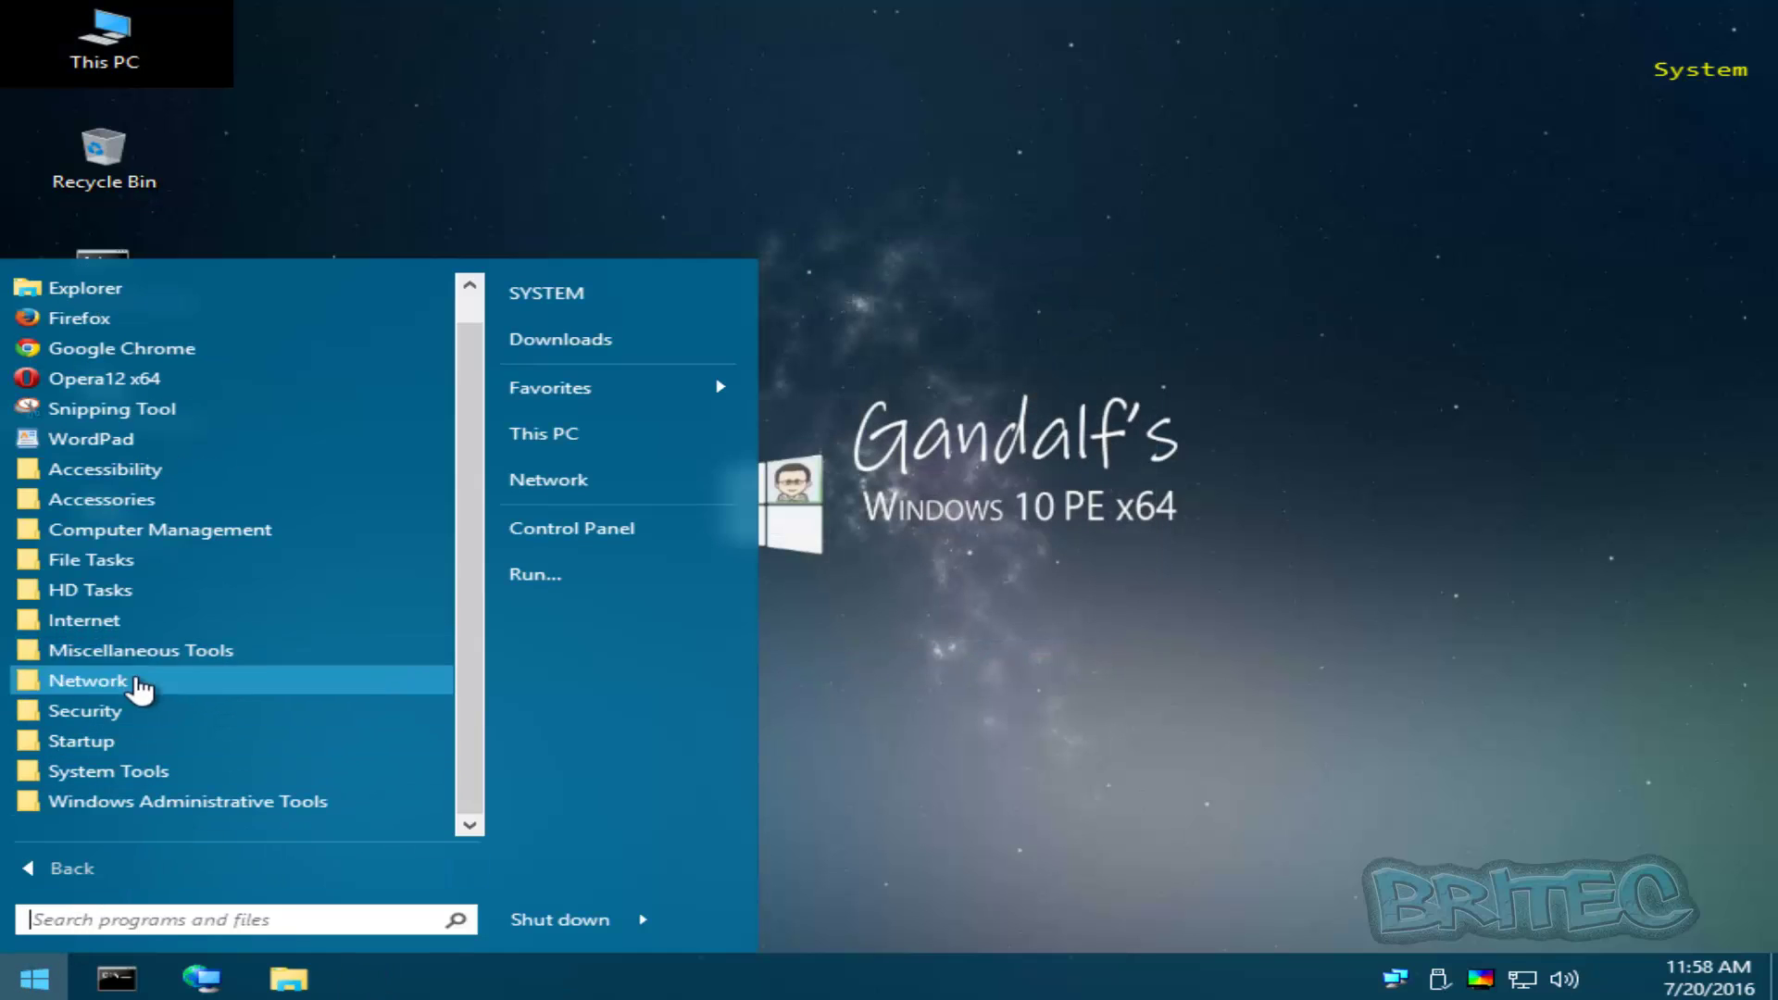
click(65, 711)
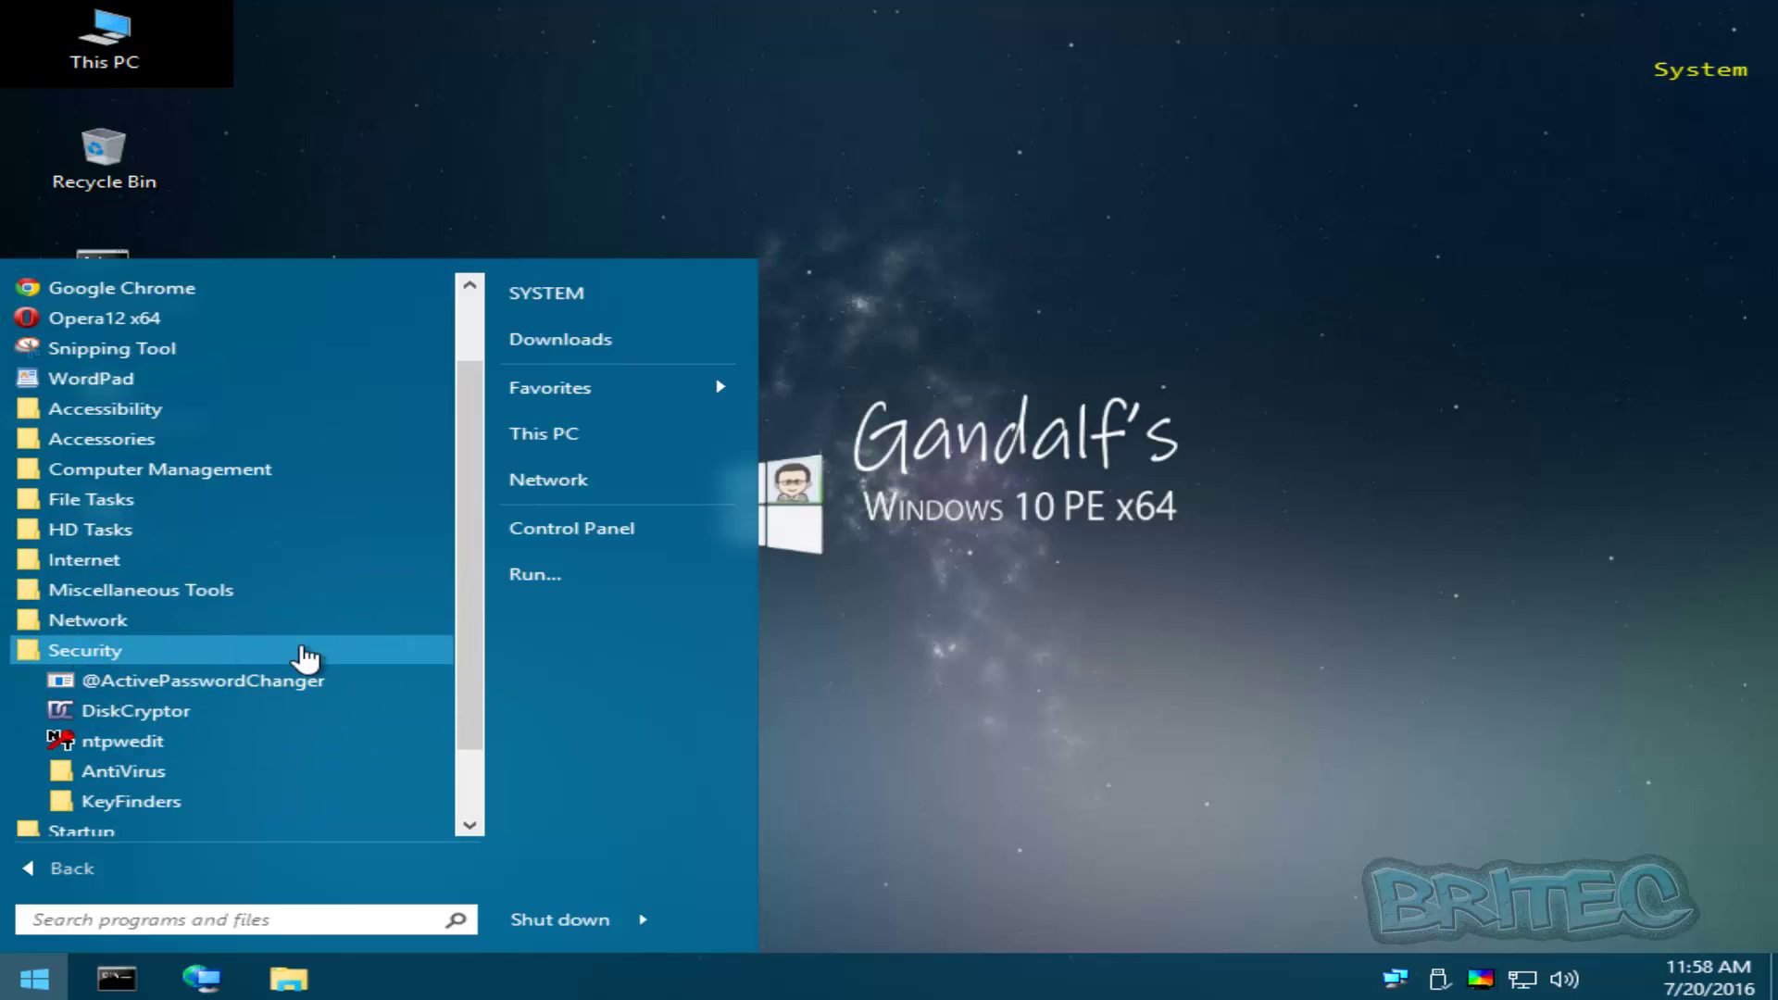
click(55, 622)
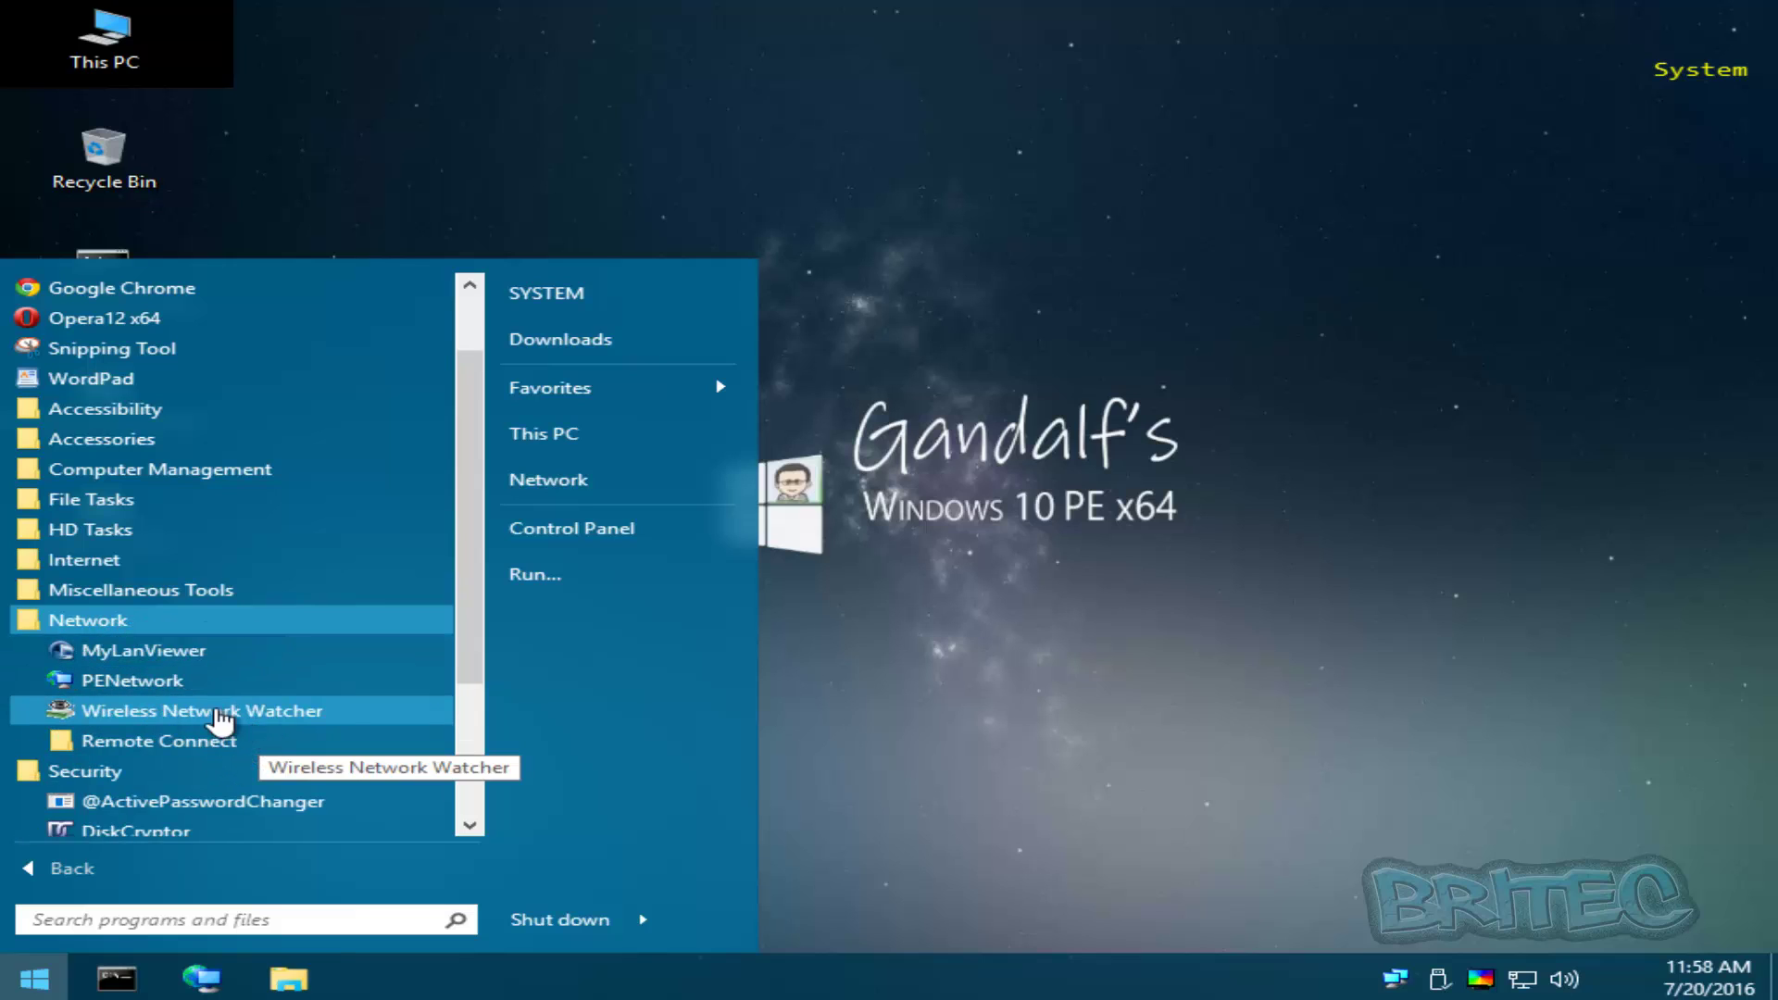
Open and close the Remote Connect folder, then collapse Network, leaving Security expanded
click(311, 741)
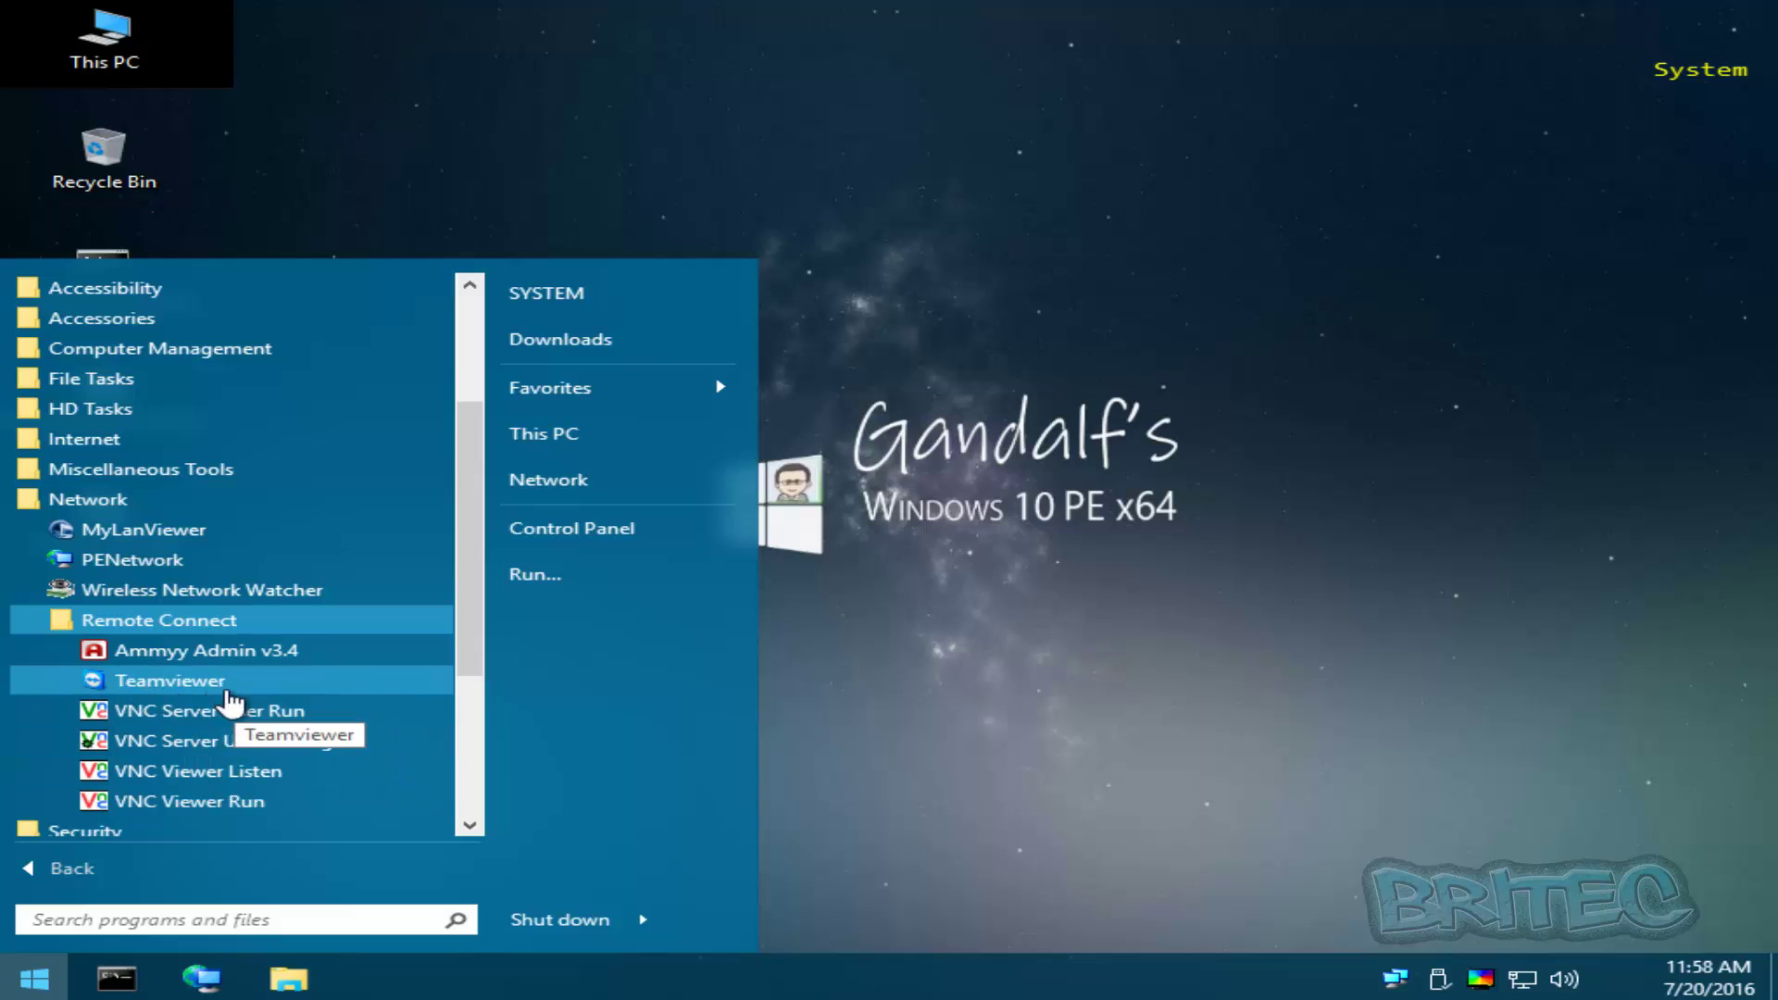
click(105, 630)
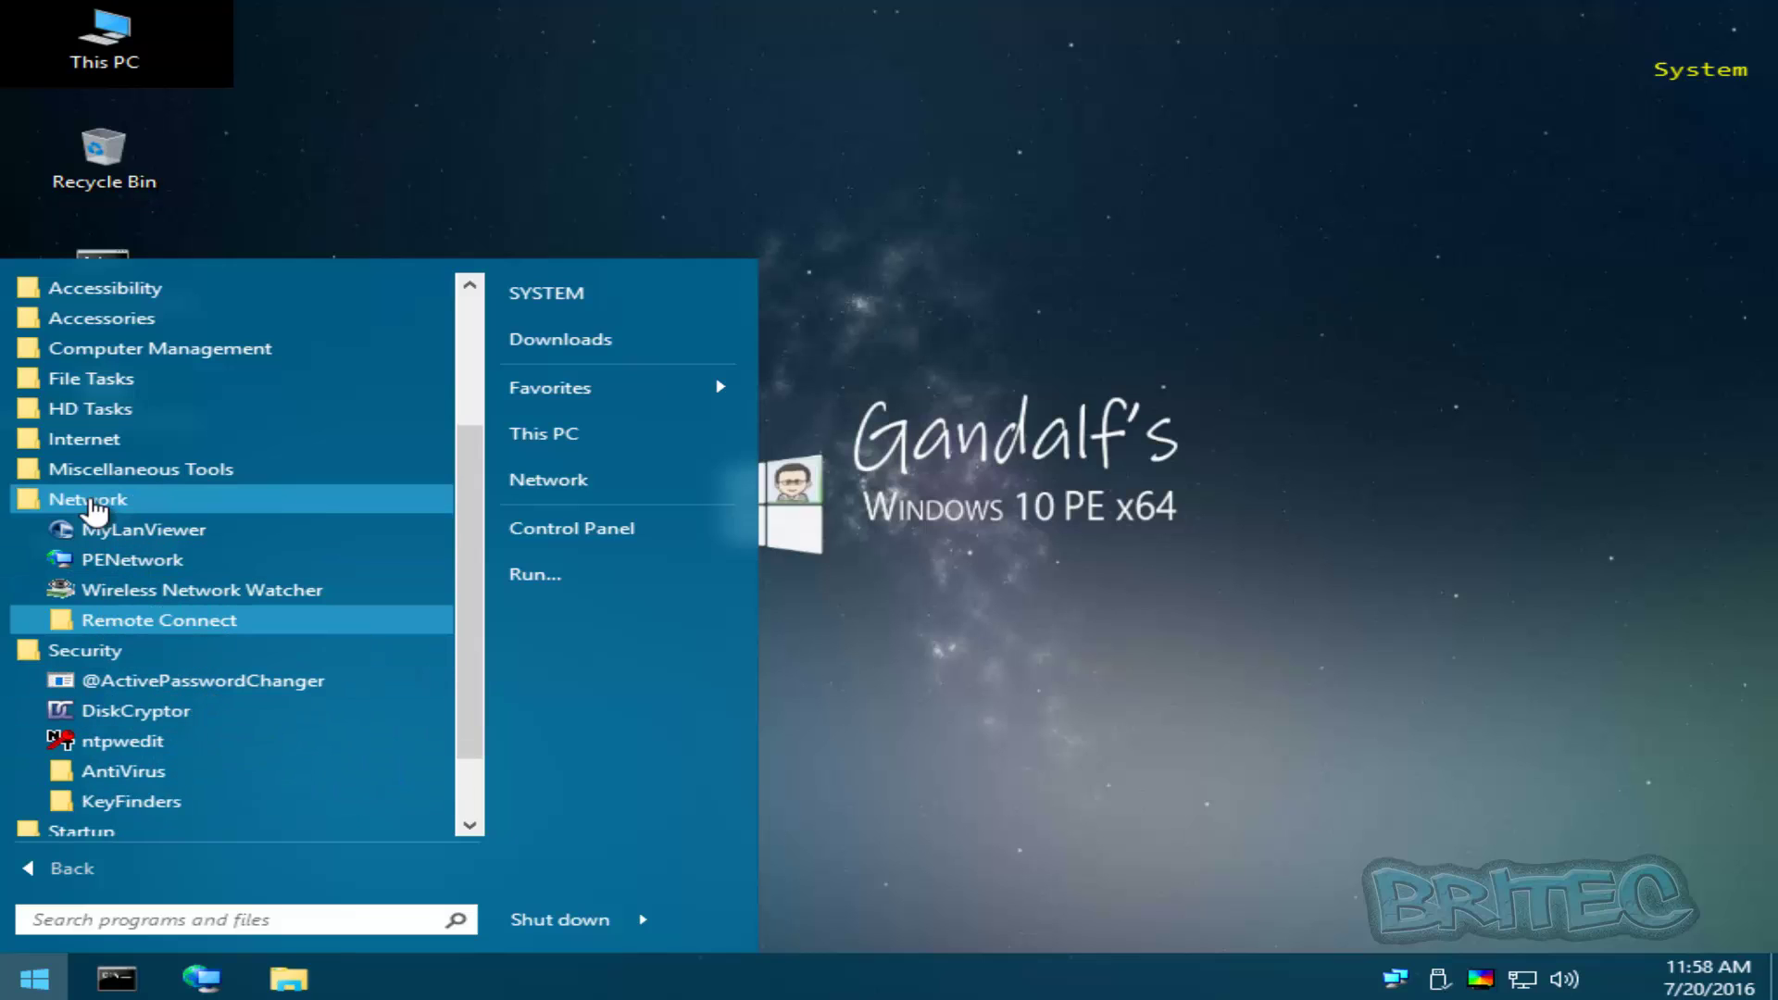
click(95, 508)
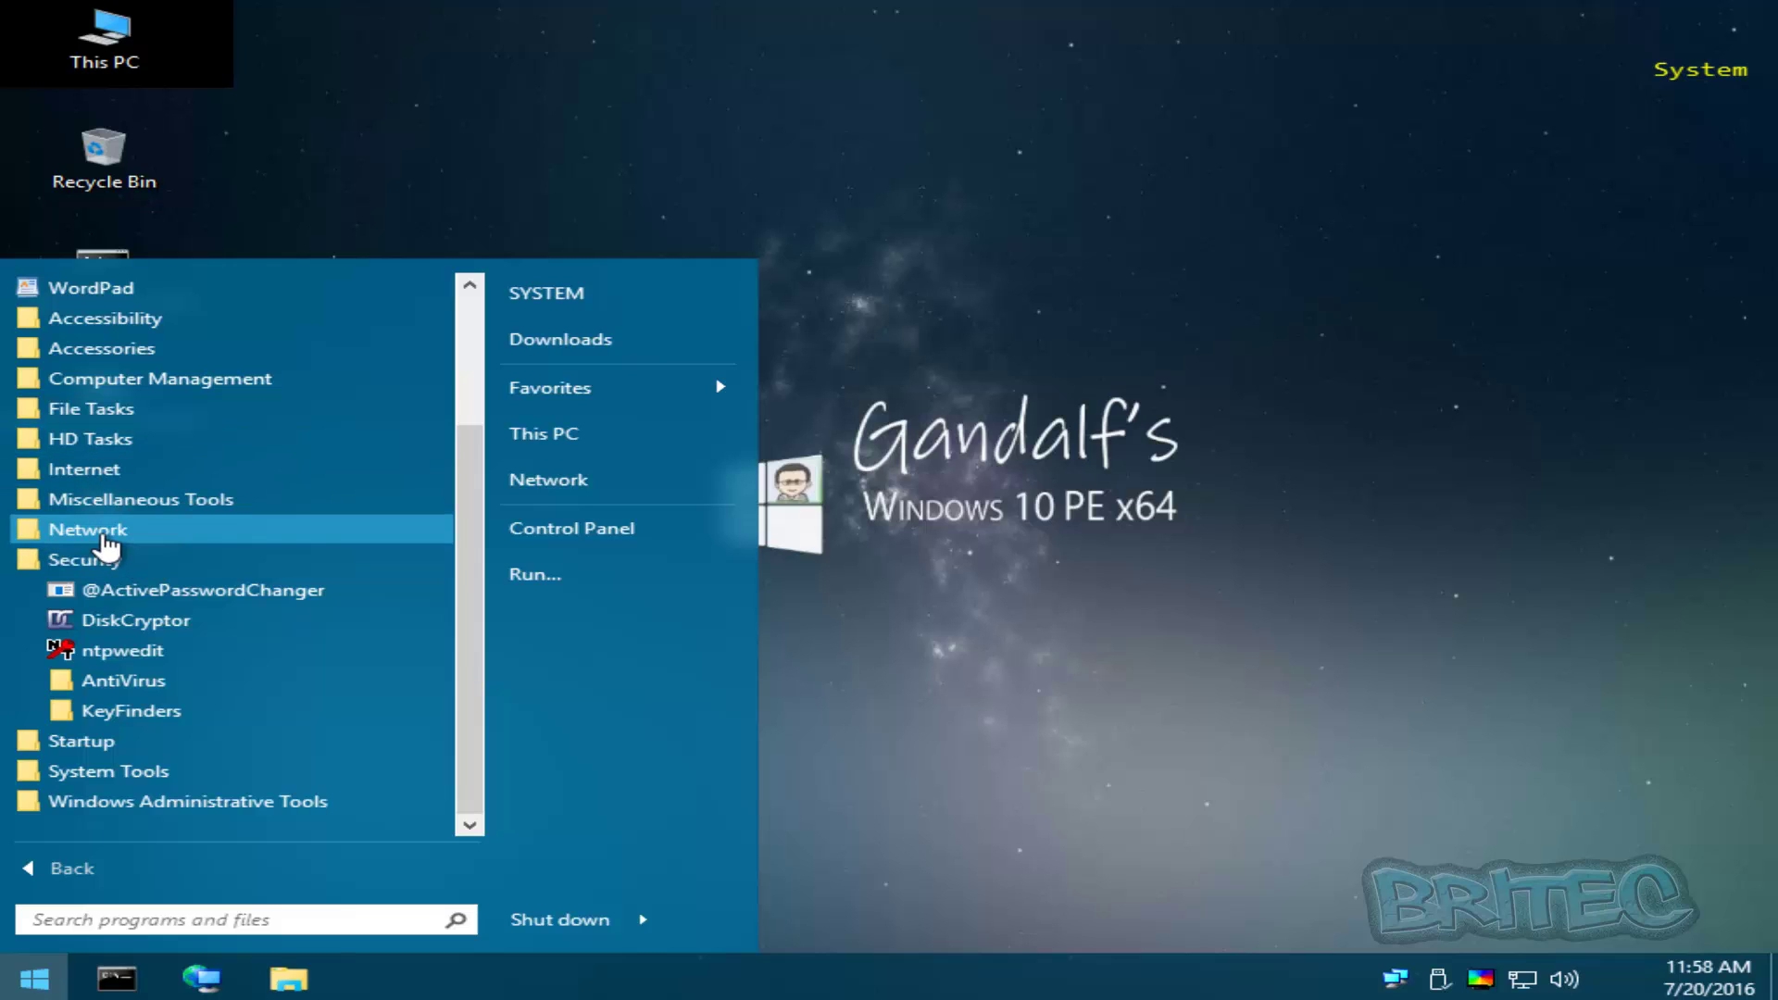
Expand Network again and look through the Miscellaneous Tools folder, then collapse it
click(111, 530)
click(120, 501)
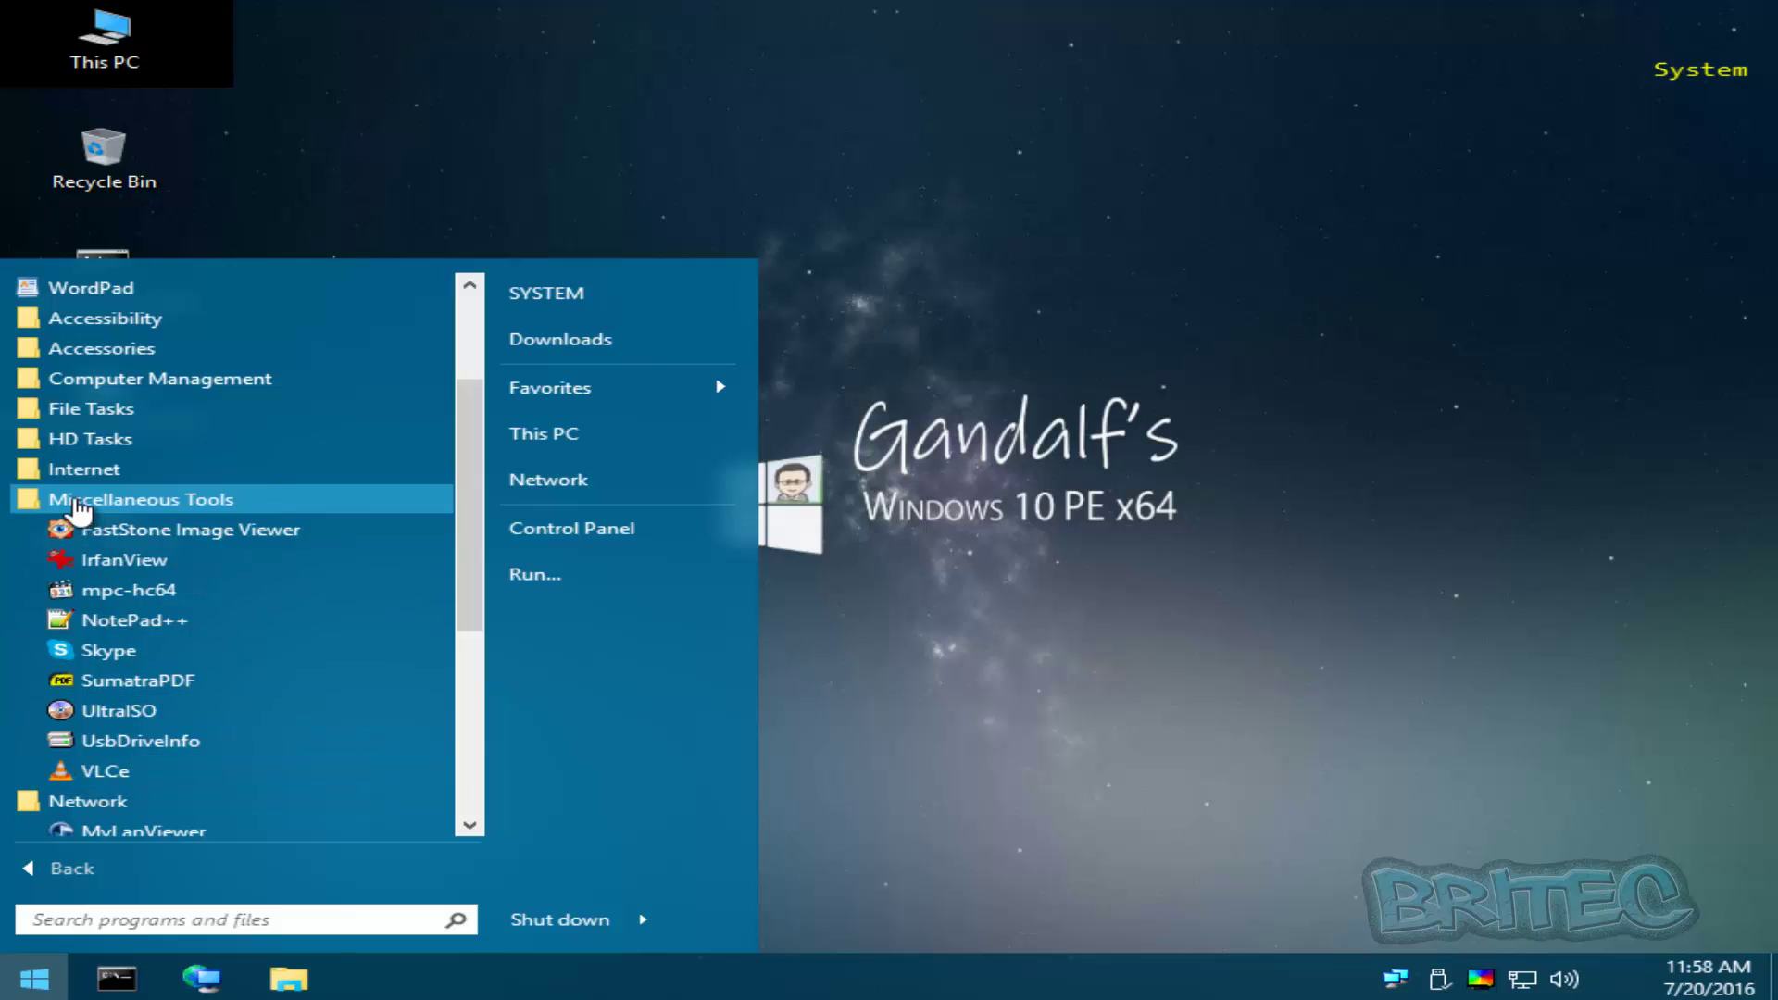
click(76, 503)
Glance at the Internet folder's browsers, then expand HD Tasks to list its disk tools
click(78, 477)
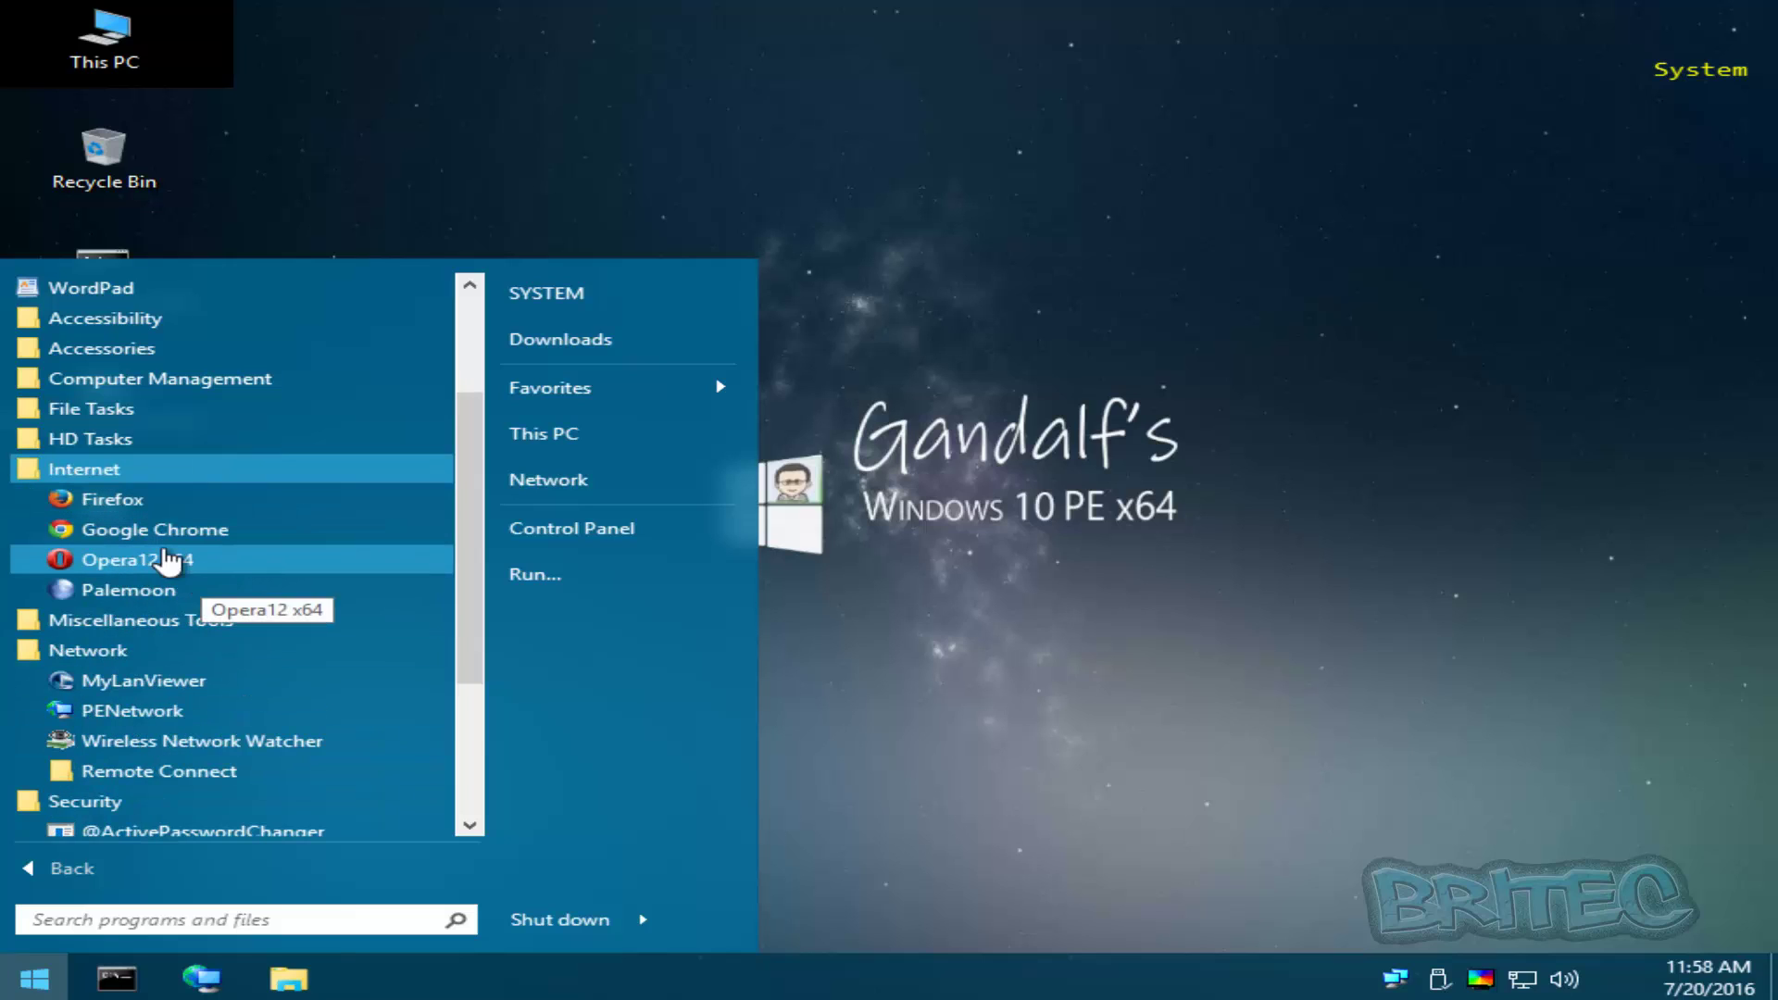
click(81, 477)
click(90, 439)
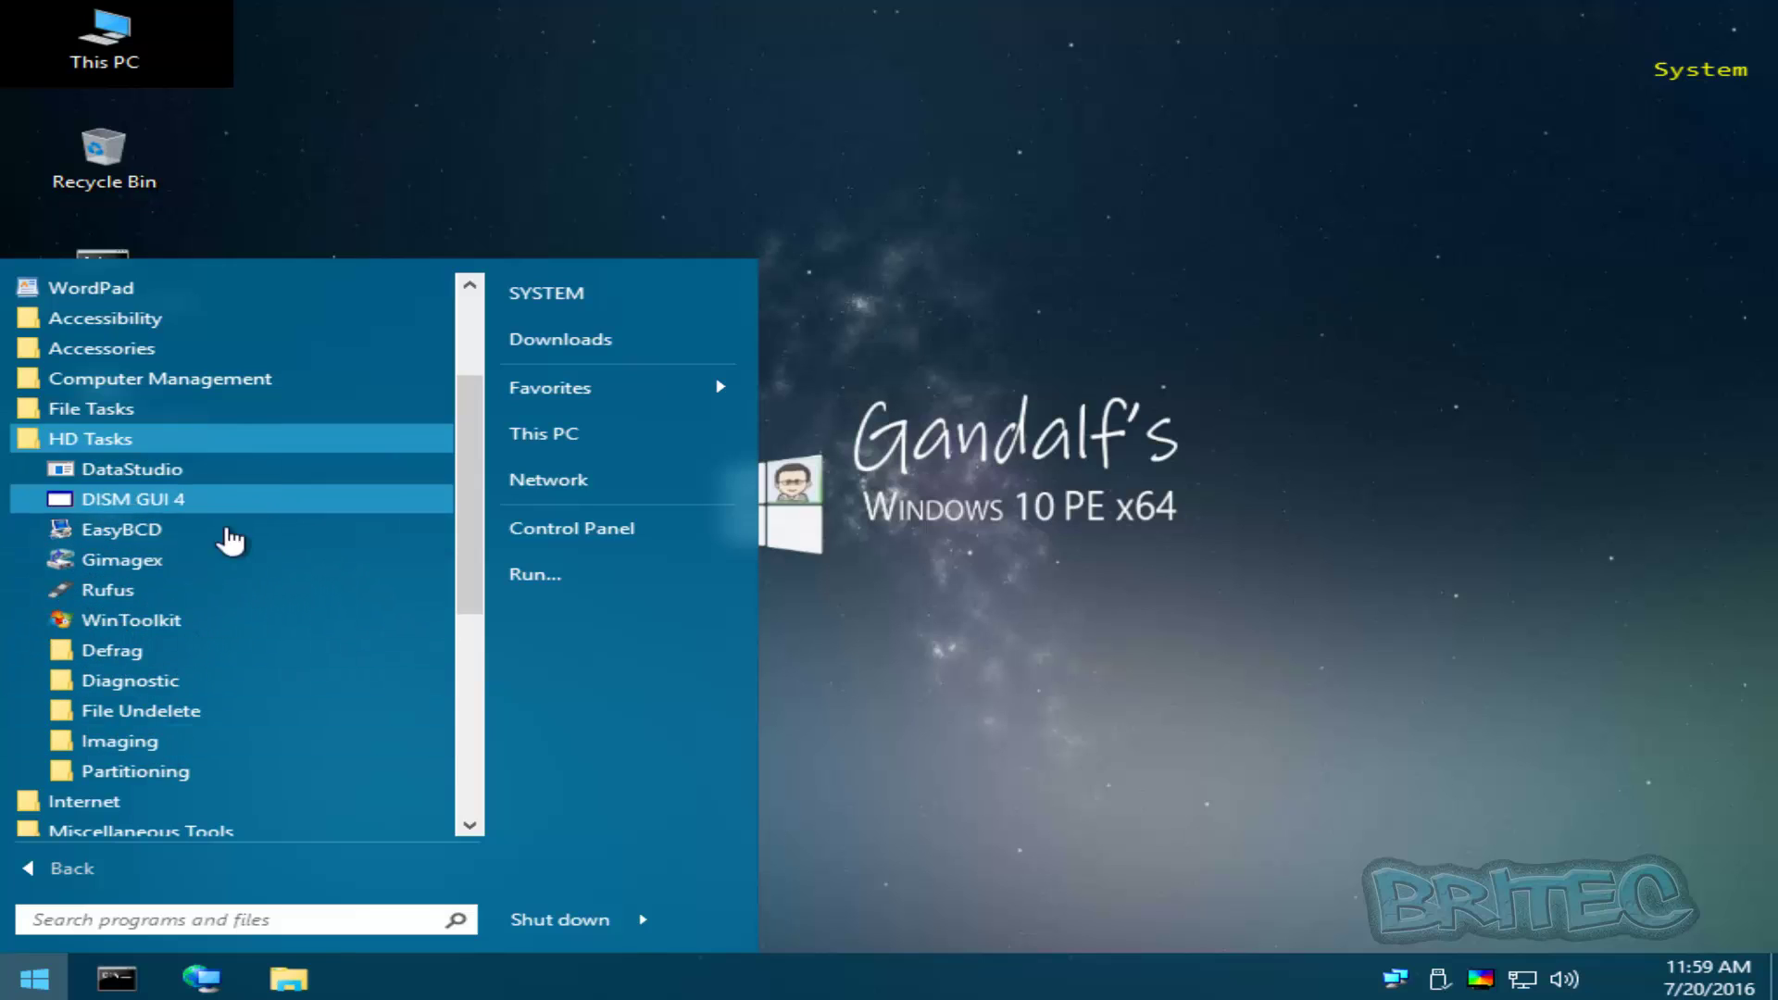
Launch and close GImageX, expand Computer Management in All Programs, then dismiss the menu to the desktop
click(143, 562)
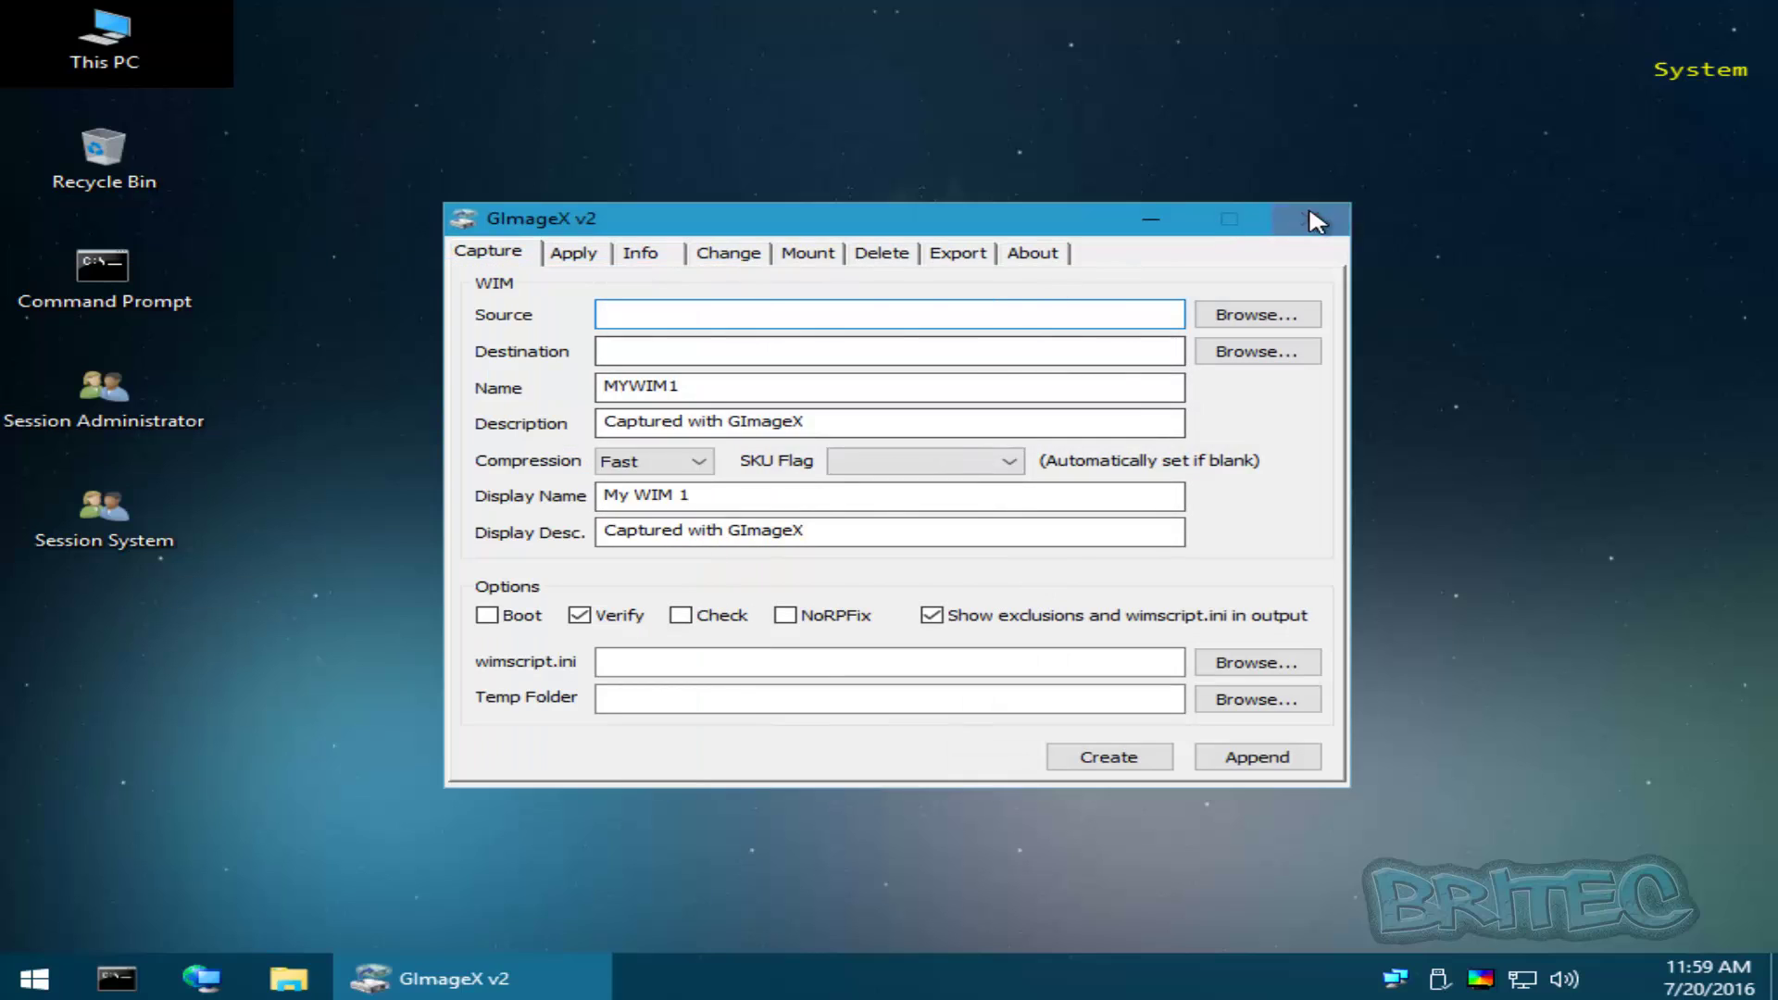
click(1312, 226)
click(34, 979)
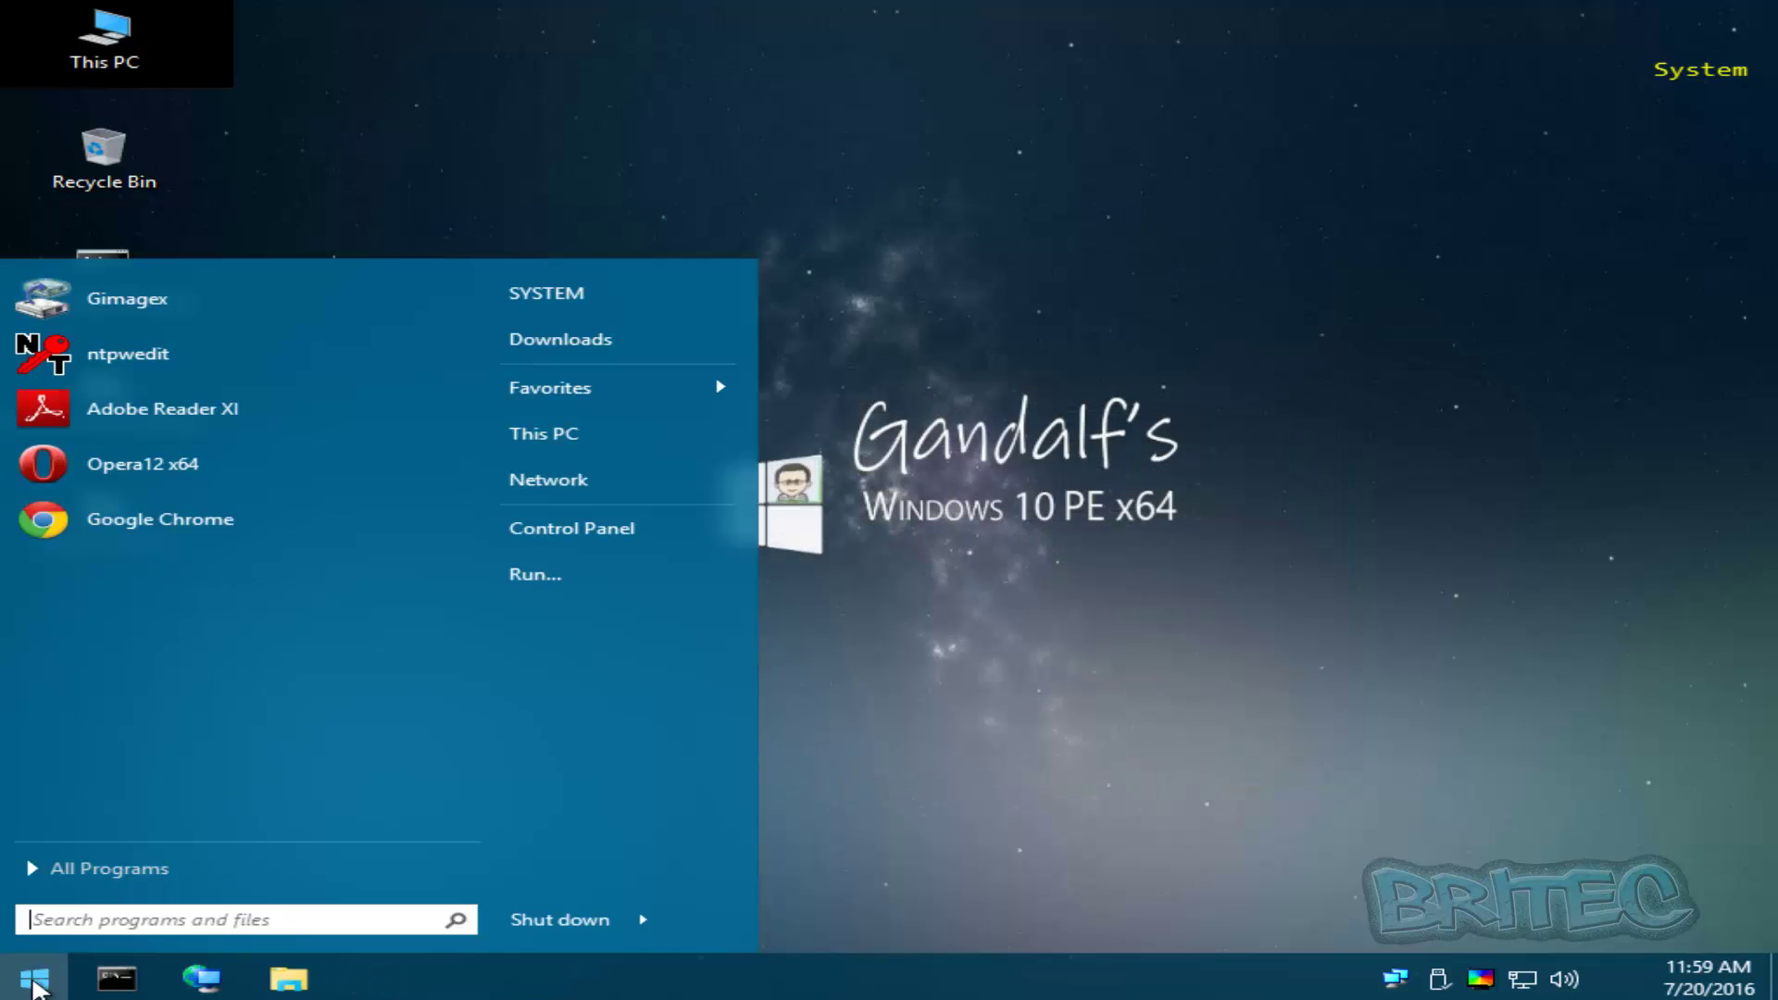
click(92, 876)
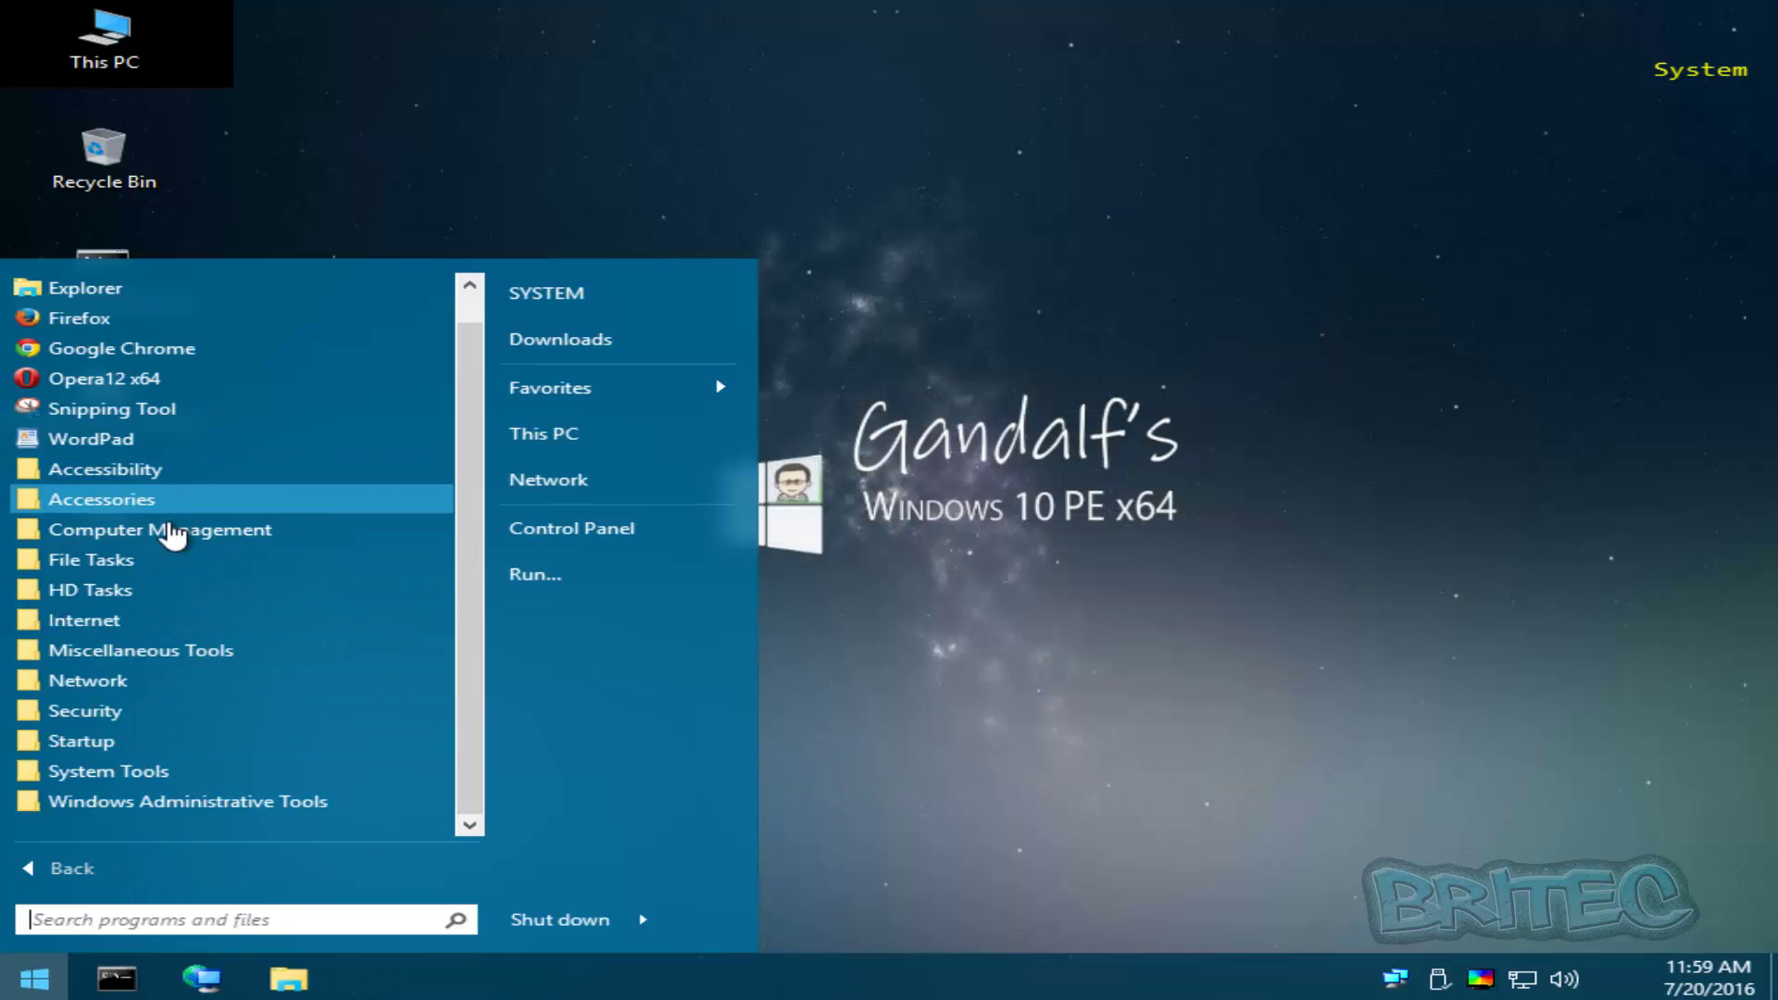
click(169, 533)
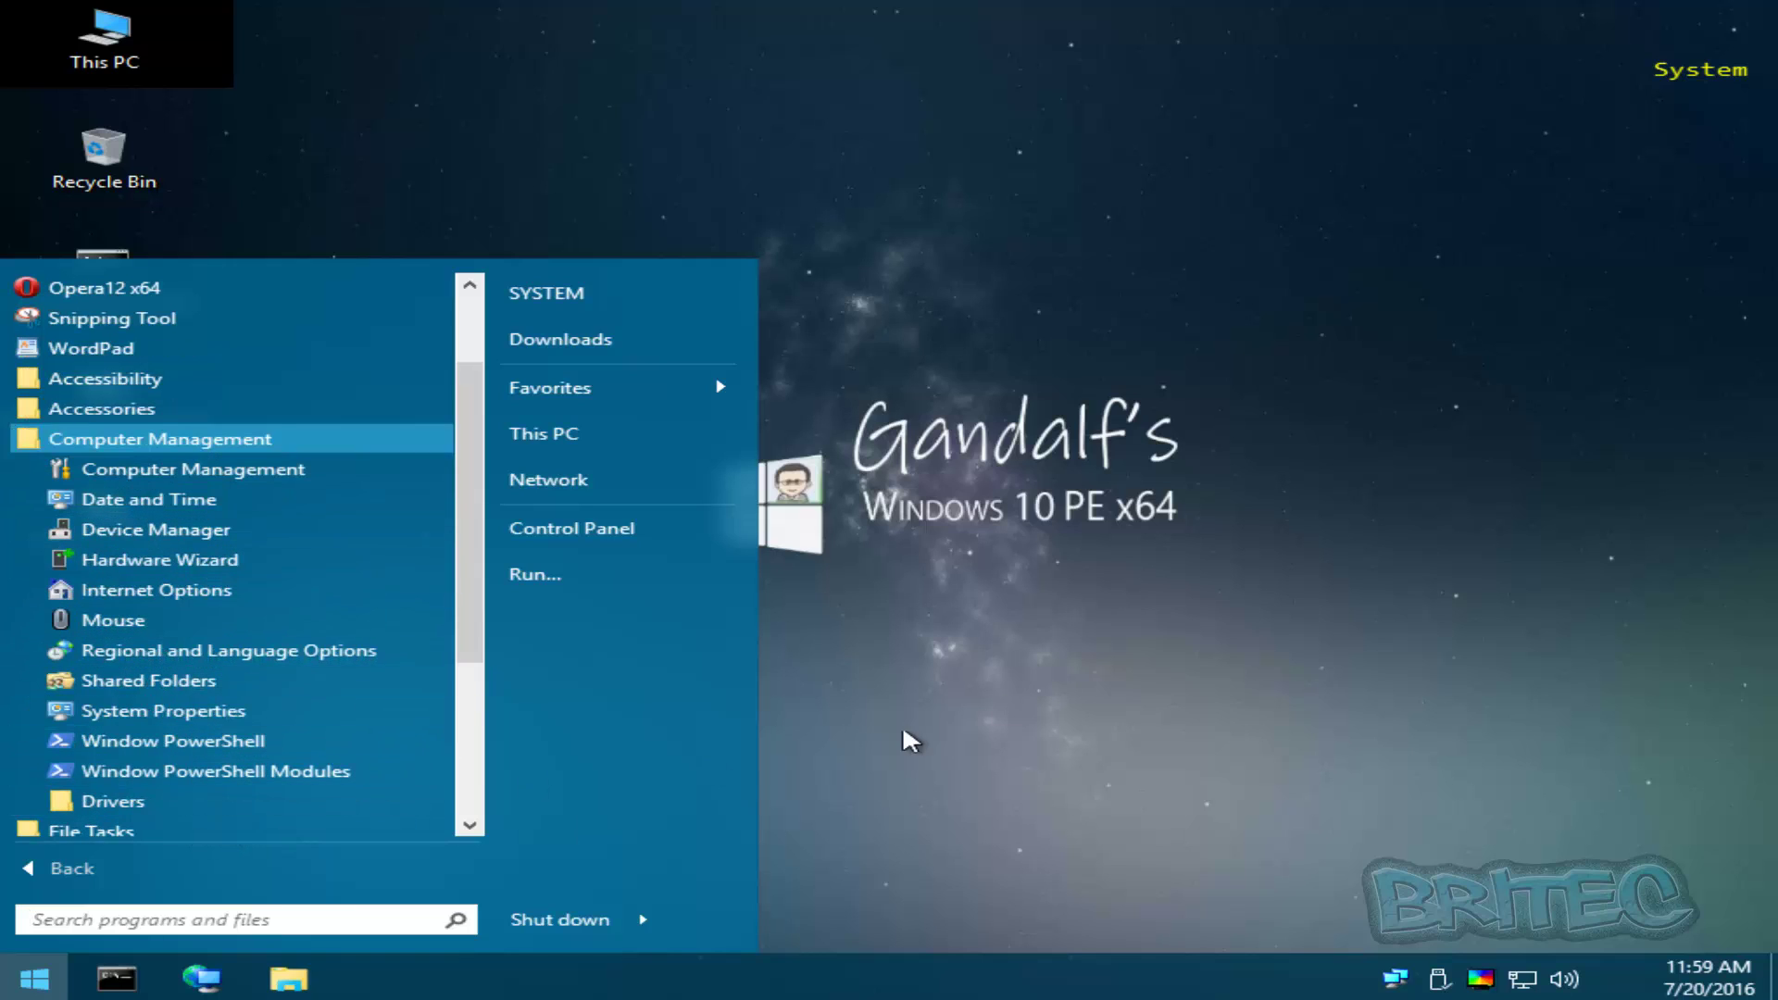
click(1059, 684)
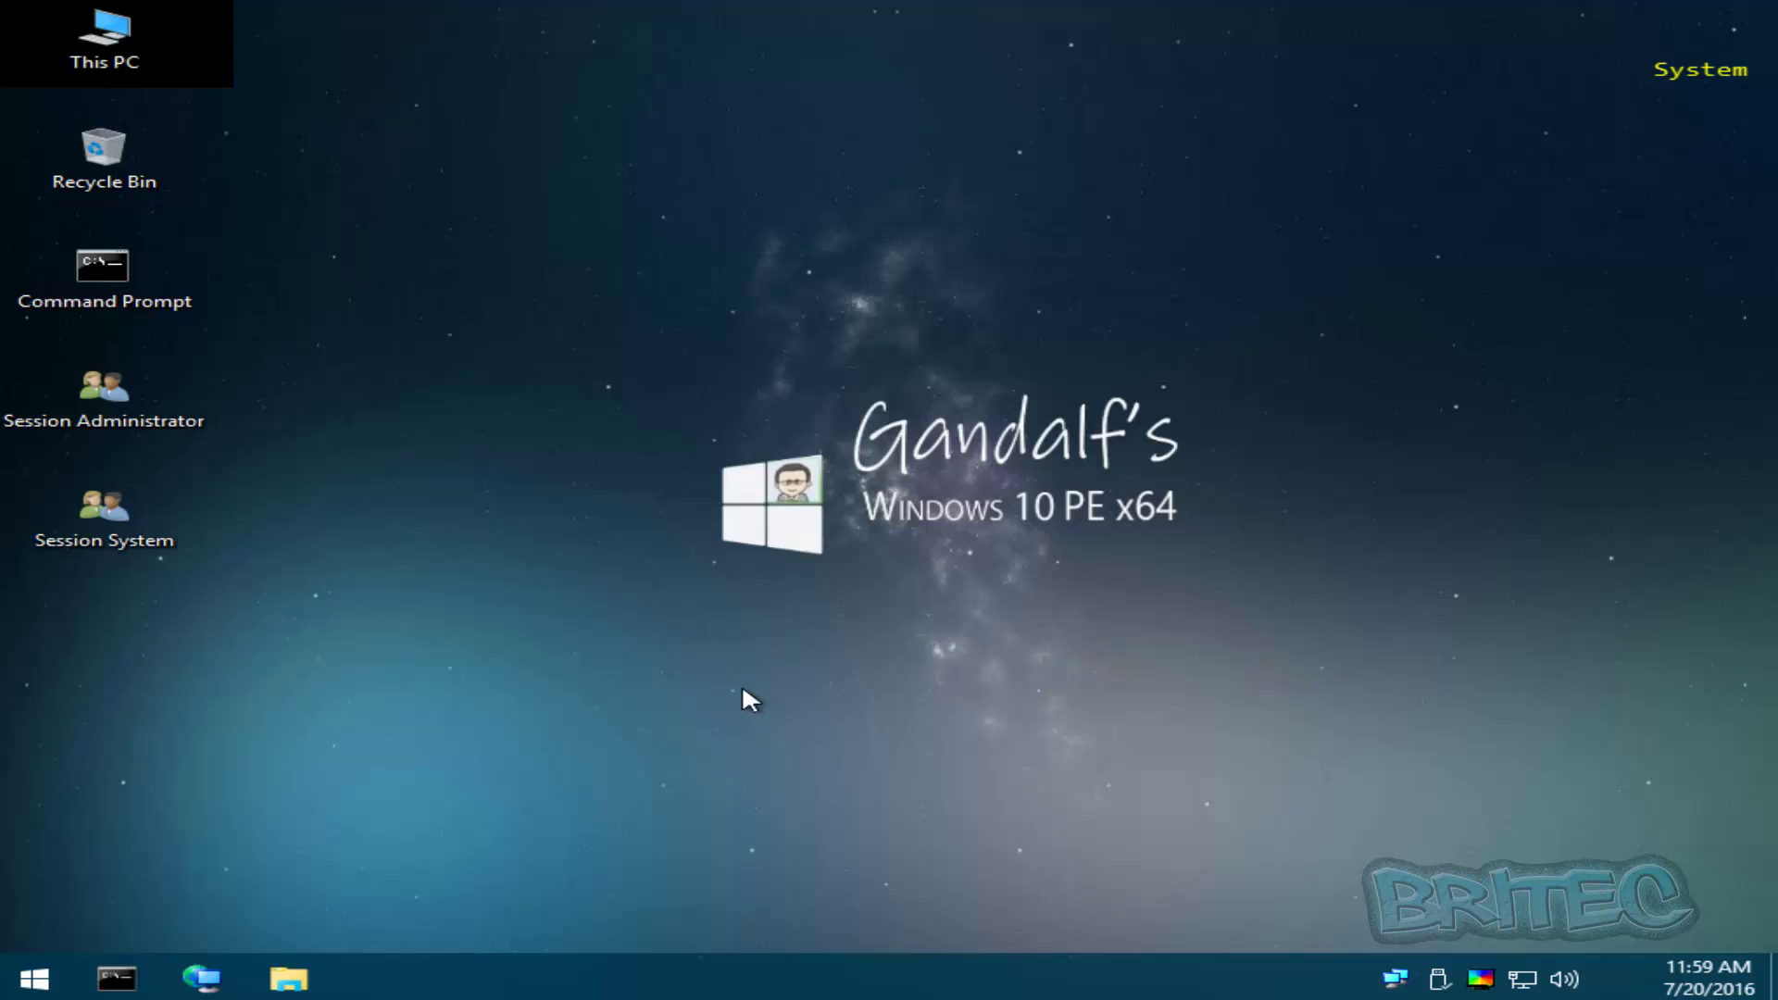